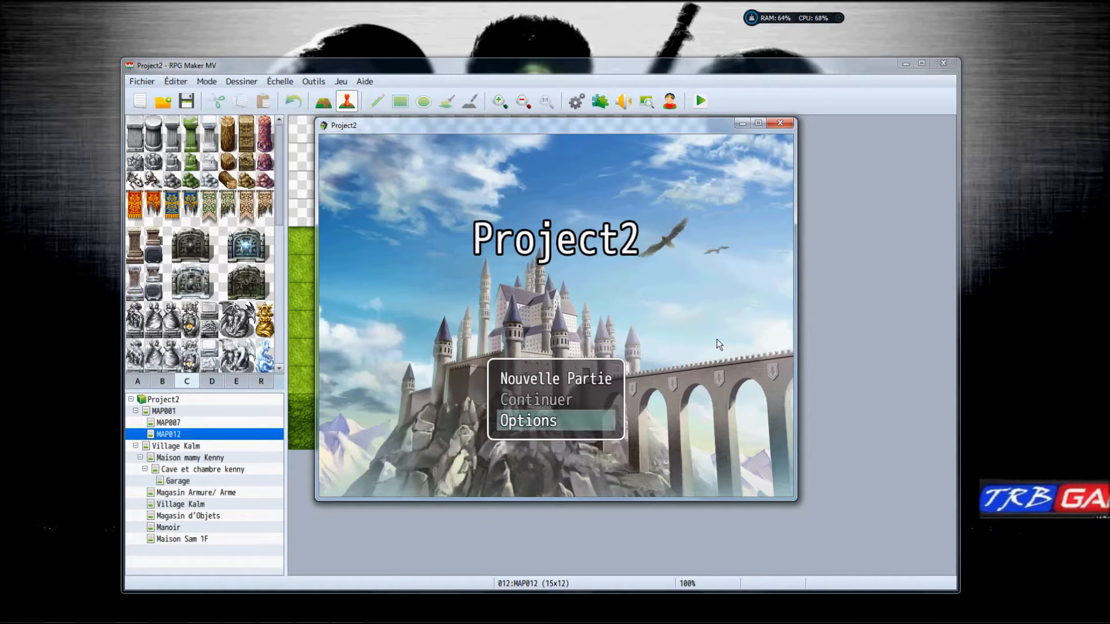
Start a new game in the playtest and walk the character among the sprites on the grass map before closing it.
click(592, 381)
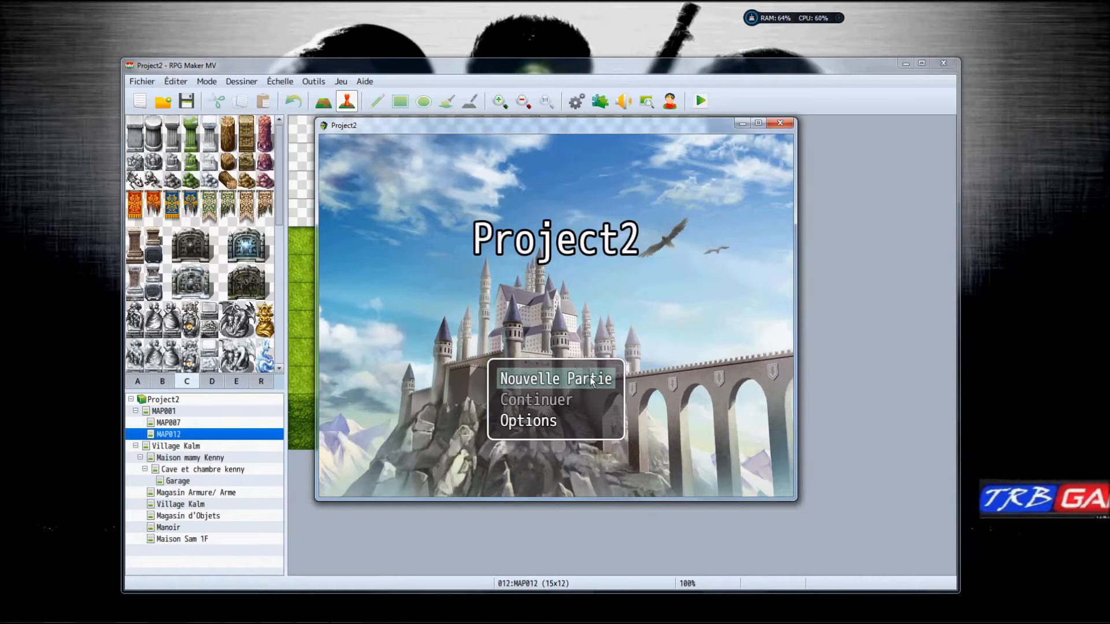
click(591, 381)
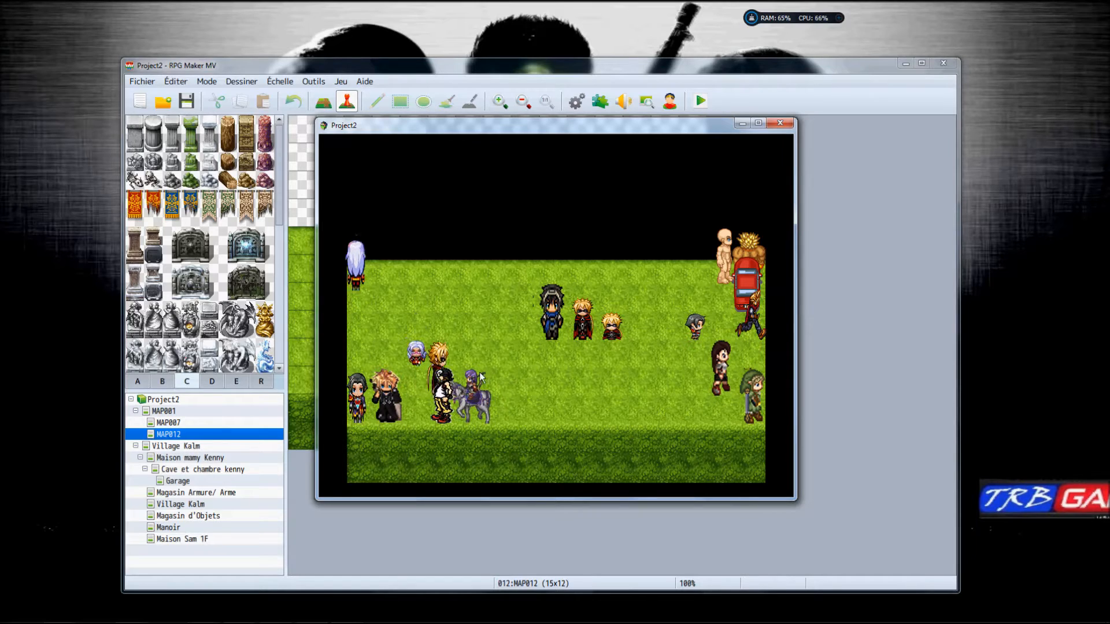
click(526, 325)
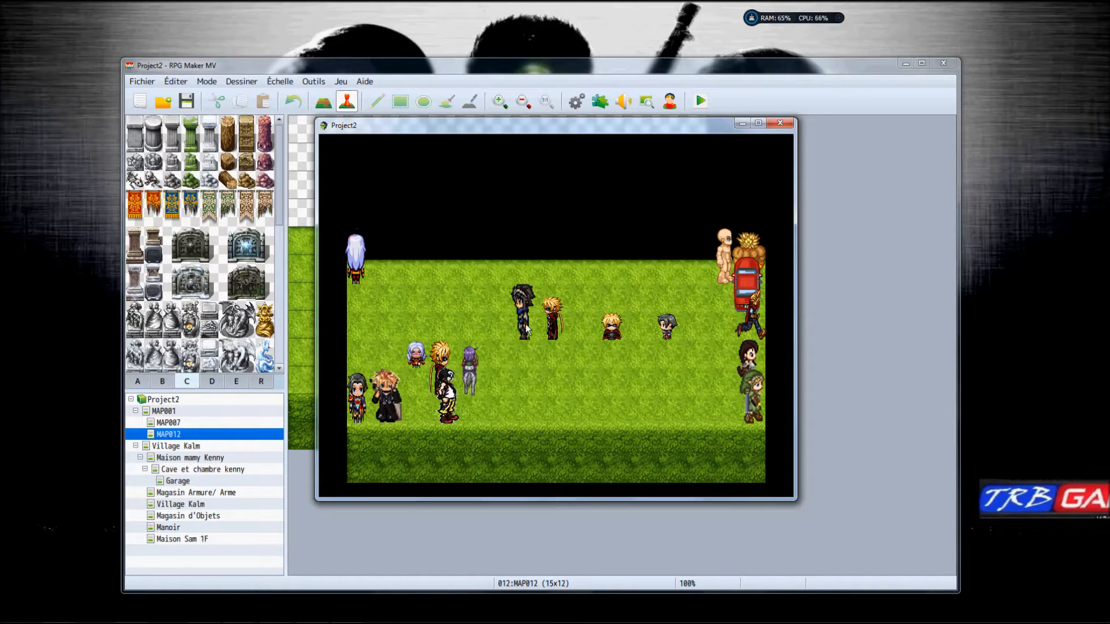
click(536, 304)
click(495, 336)
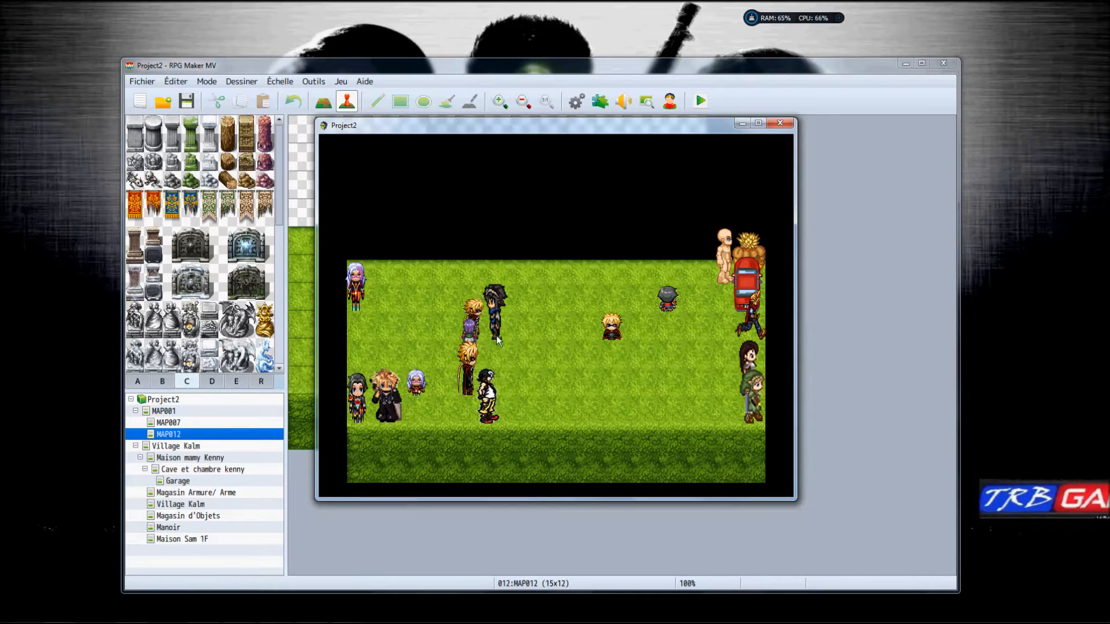
click(517, 326)
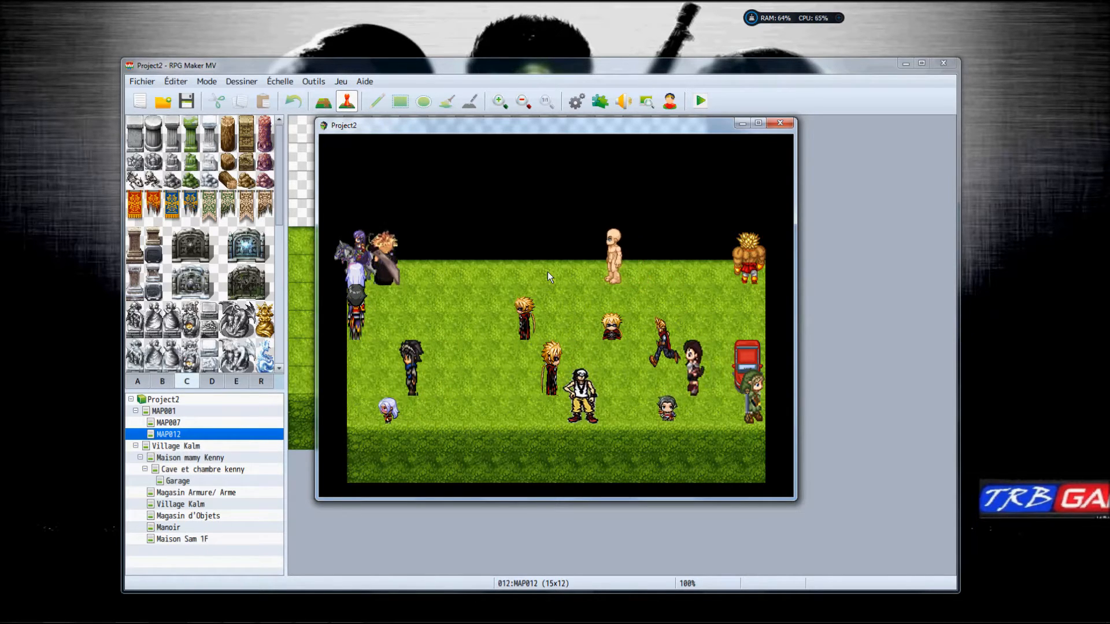
click(780, 124)
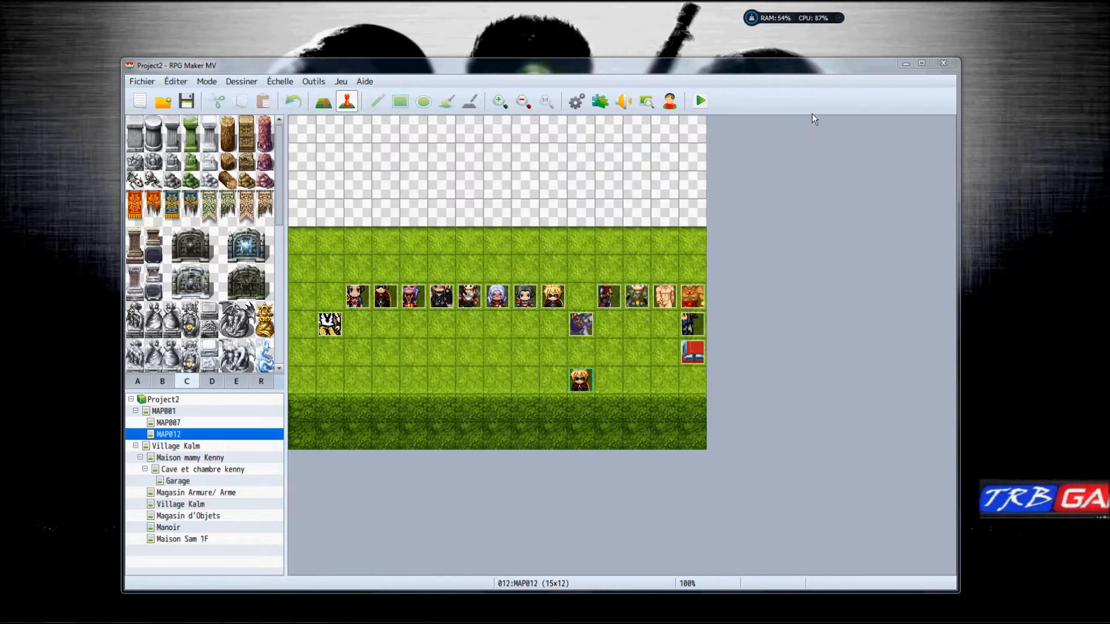
Minimize the RPG Maker MV editor and switch to Photoshop.
click(904, 65)
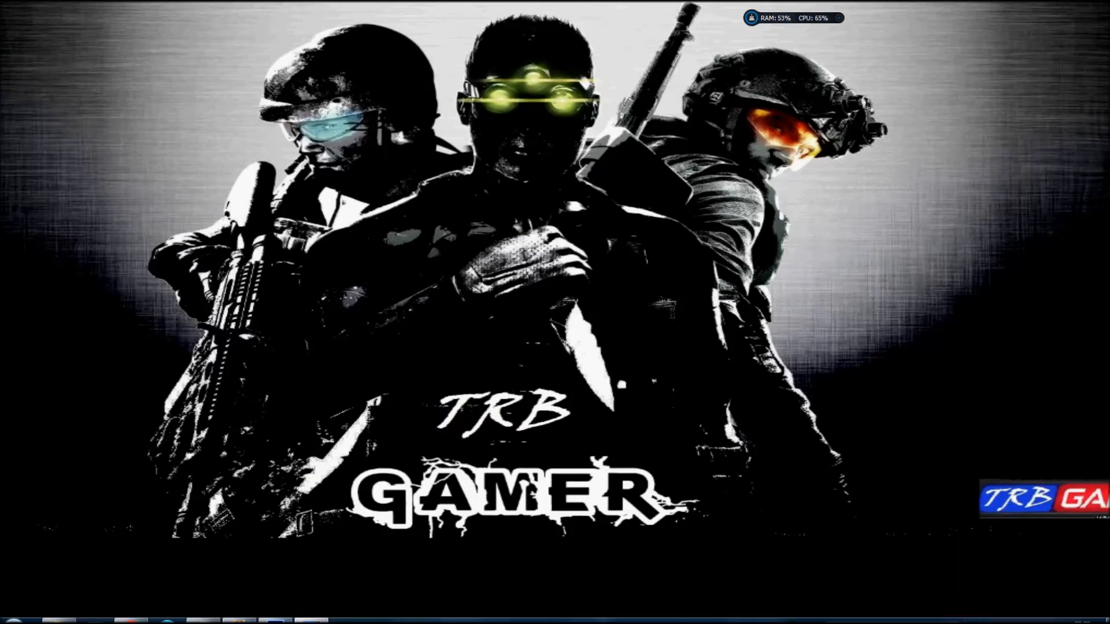
mouse_move(318, 618)
click(283, 616)
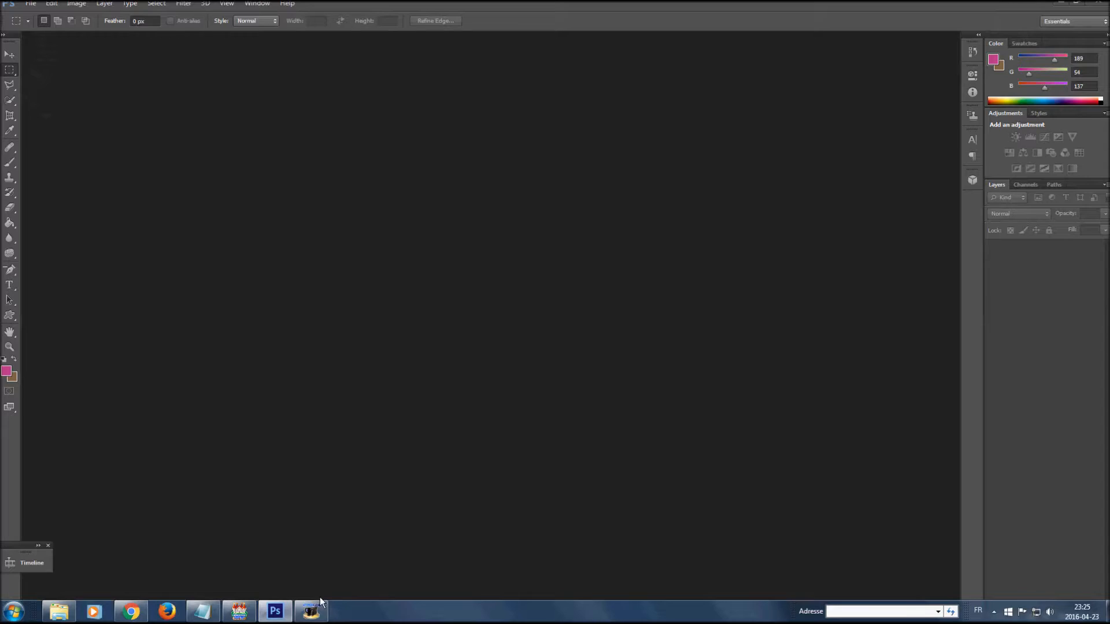
Open the maya_marche character sheet from the characters folder.
key(ctrl+o)
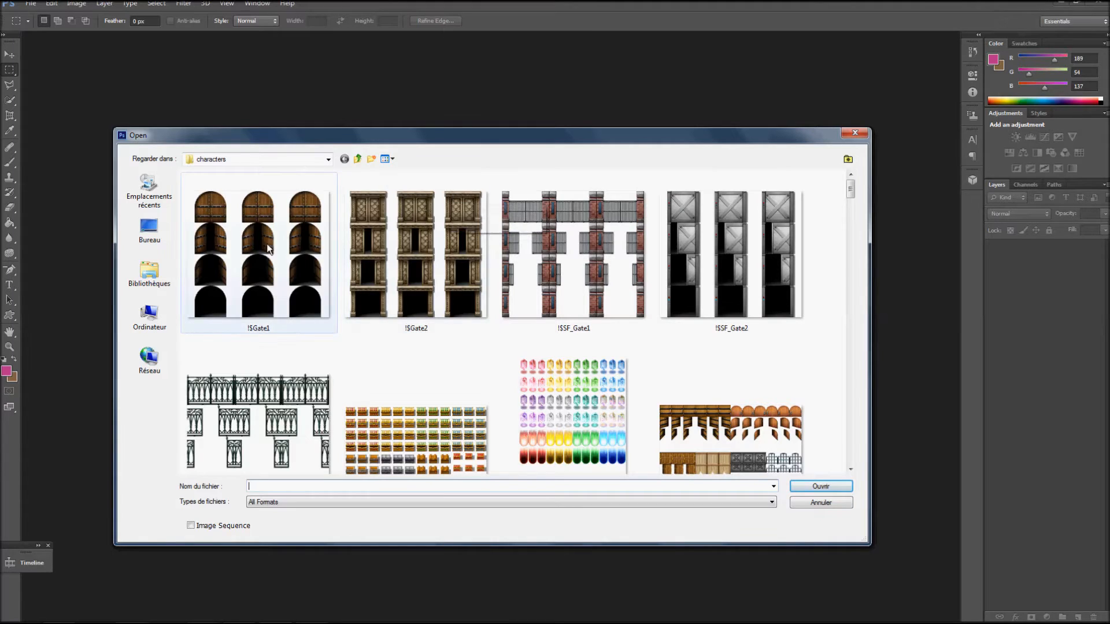
click(431, 284)
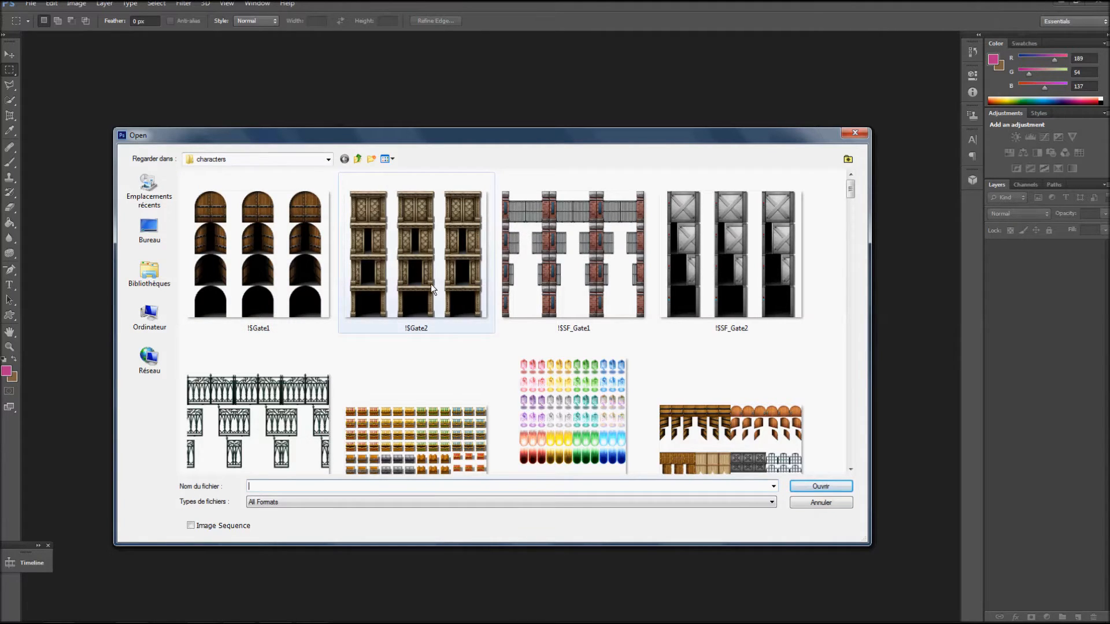
scroll(432, 283, down, 10)
scroll(432, 284, down, 10)
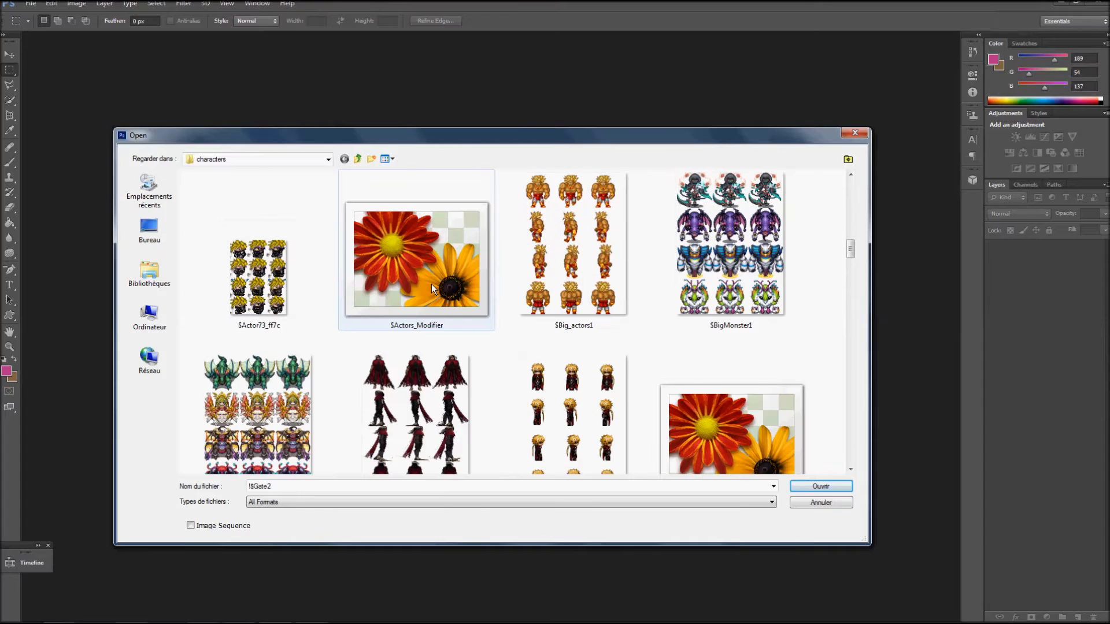
scroll(517, 261, down, 6)
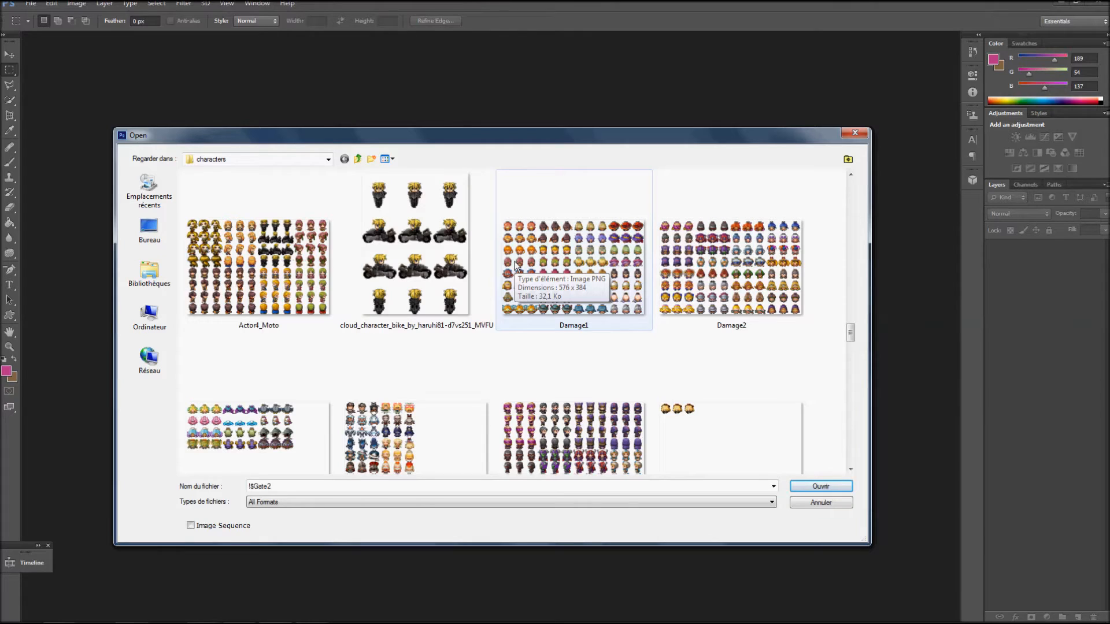
scroll(514, 263, up, 4)
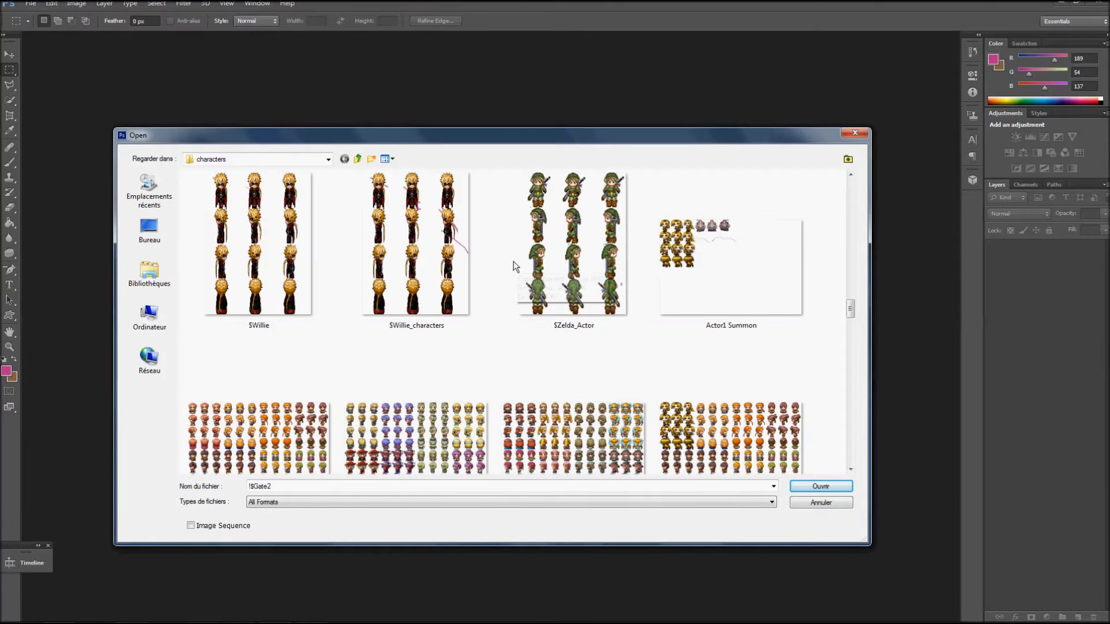
scroll(513, 261, down, 8)
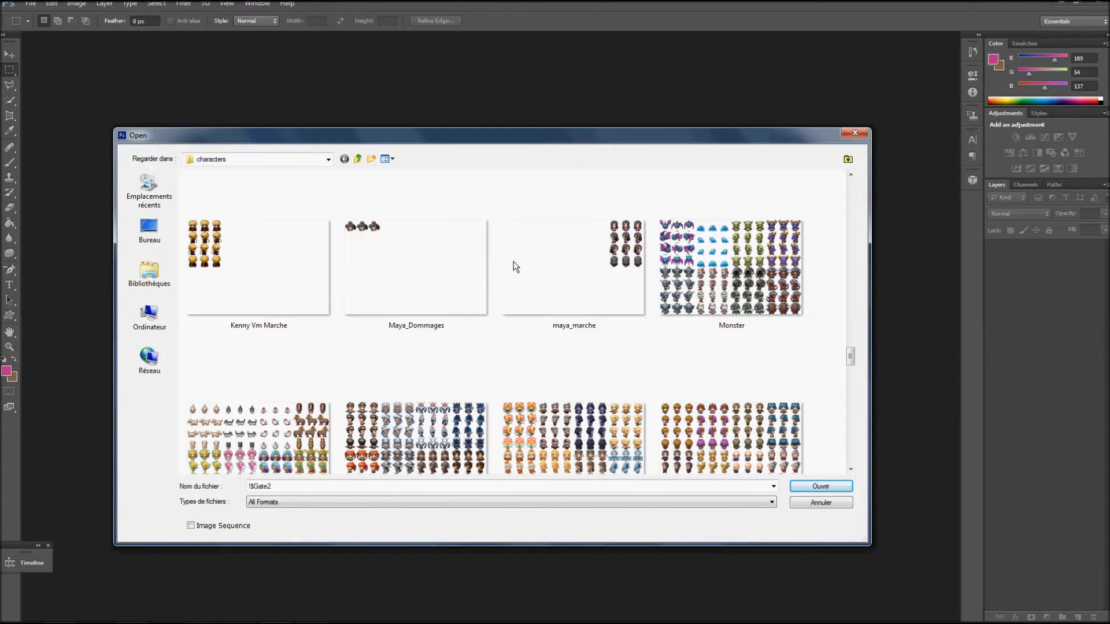
click(513, 262)
scroll(743, 366, up, 10)
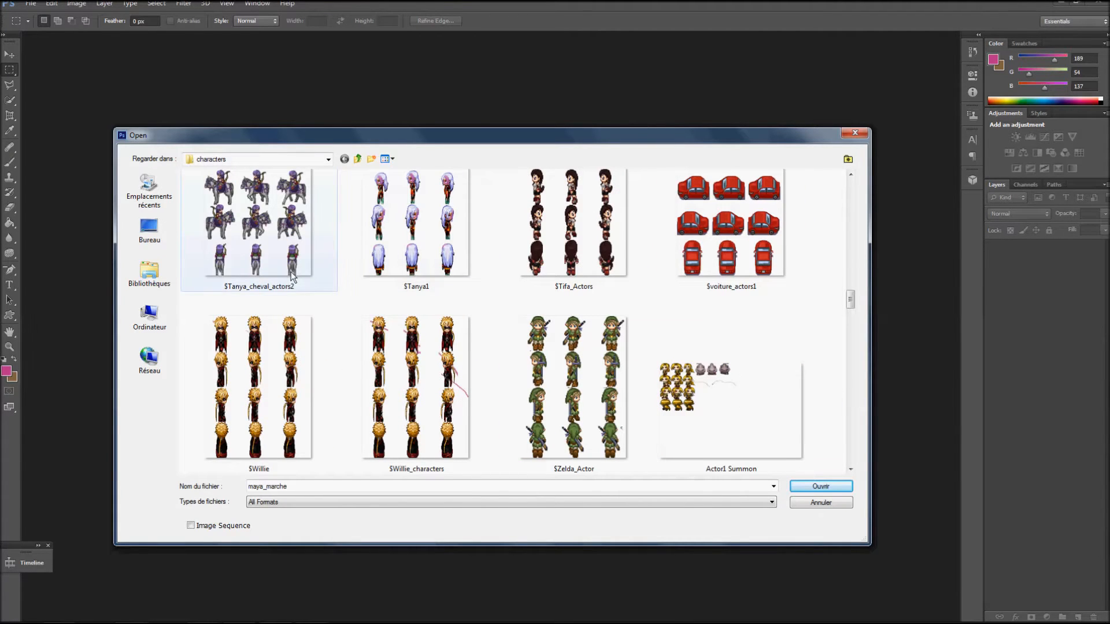
scroll(680, 395, down, 3)
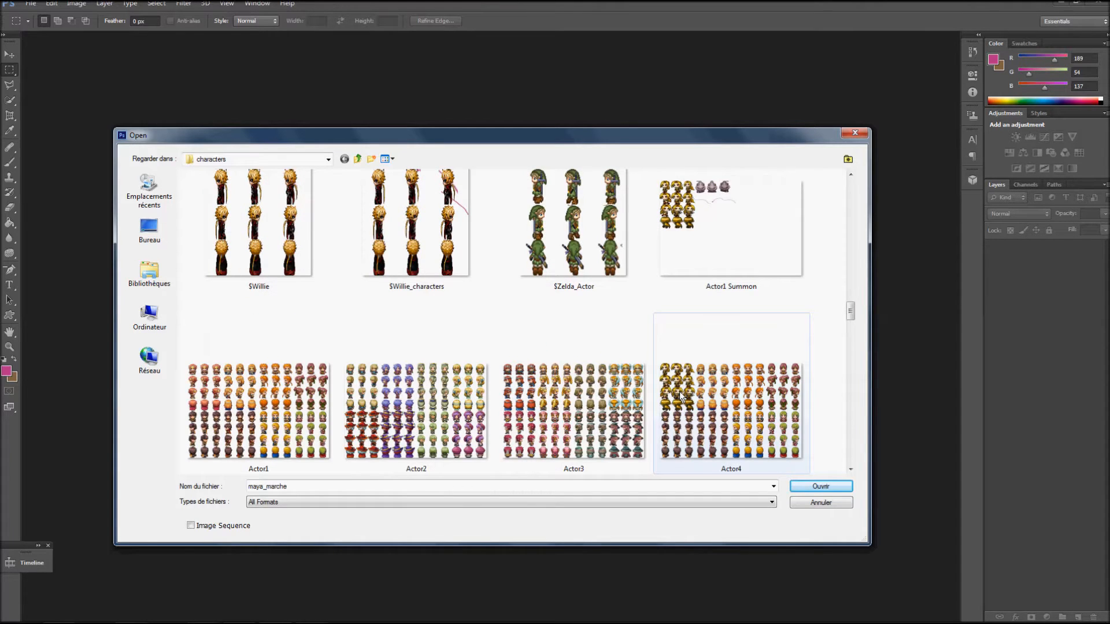
scroll(681, 397, down, 3)
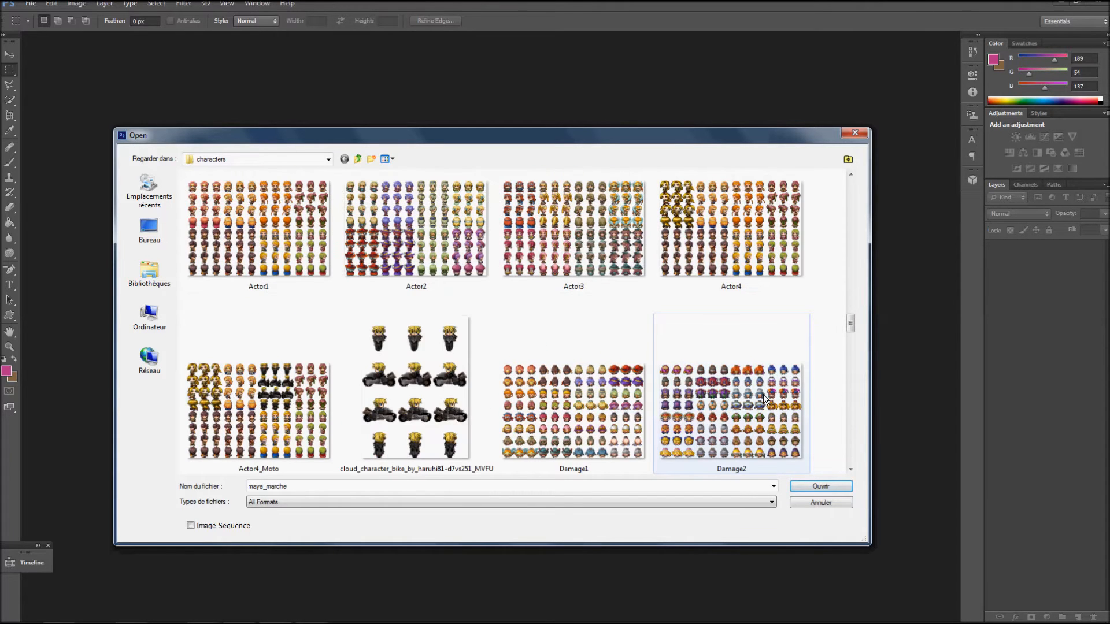
click(807, 484)
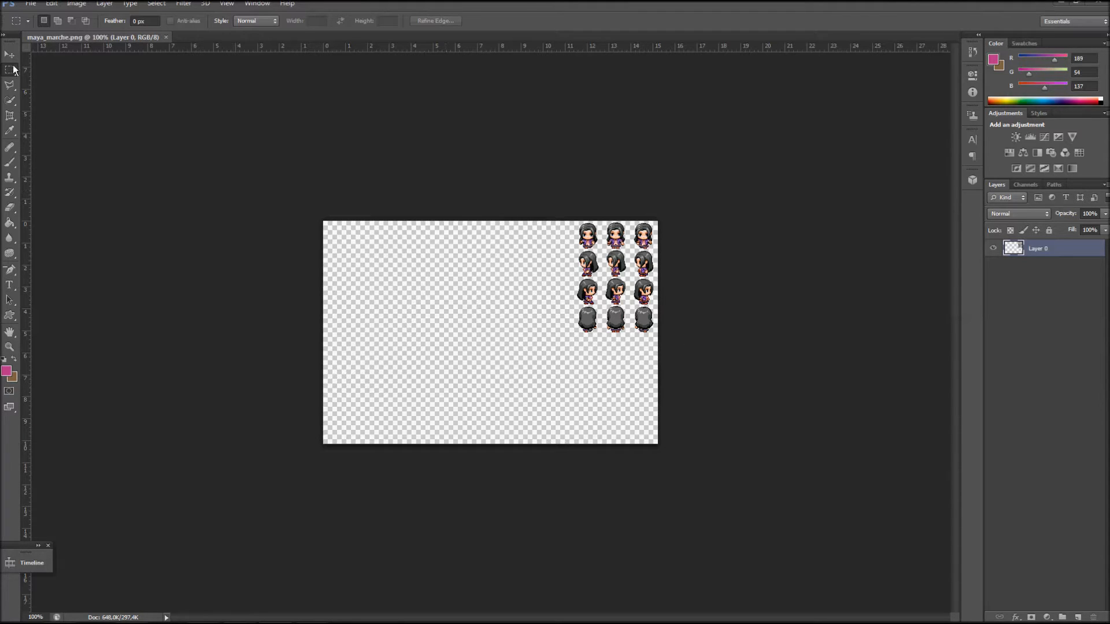
Browse the characters folder for another sheet to open, examining the layouts of the available sprite sheets.
click(31, 4)
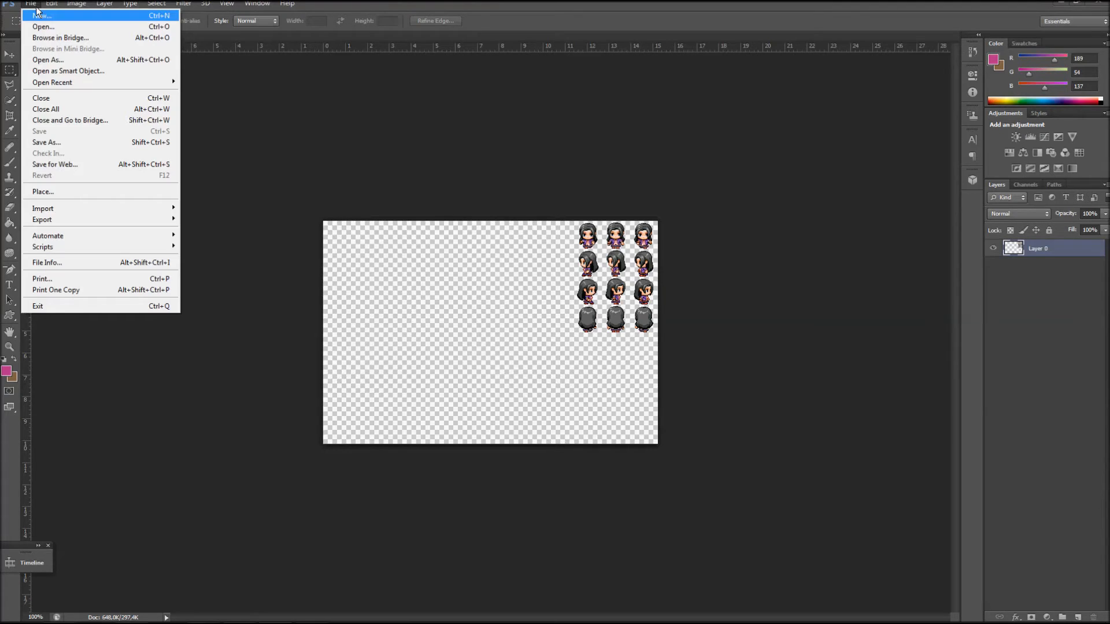
click(52, 27)
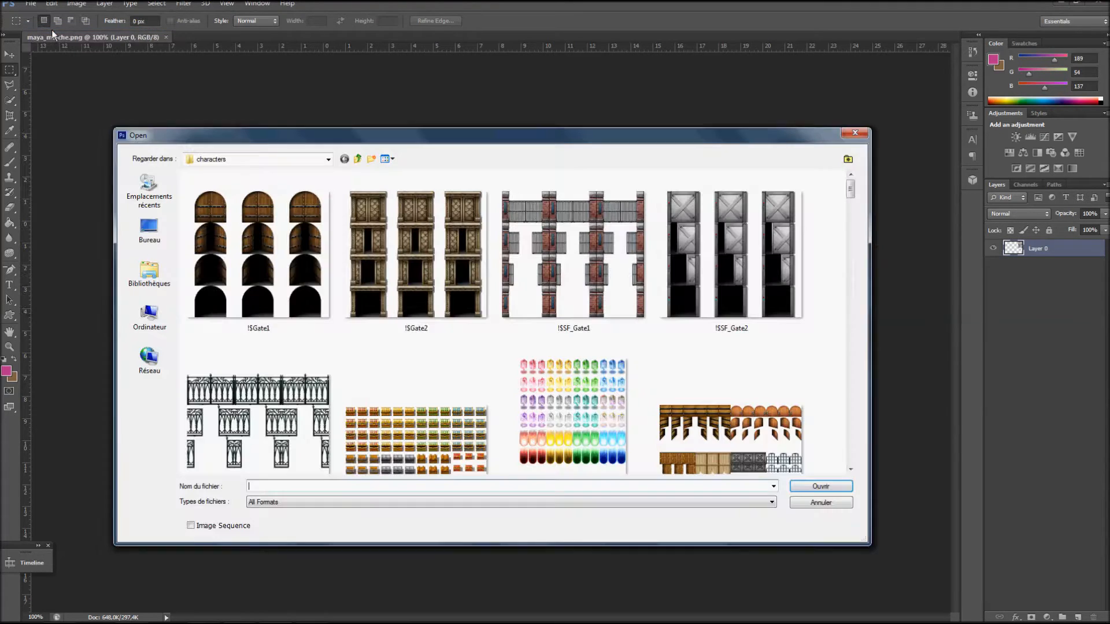
click(369, 251)
scroll(369, 251, down, 5)
scroll(370, 256, down, 10)
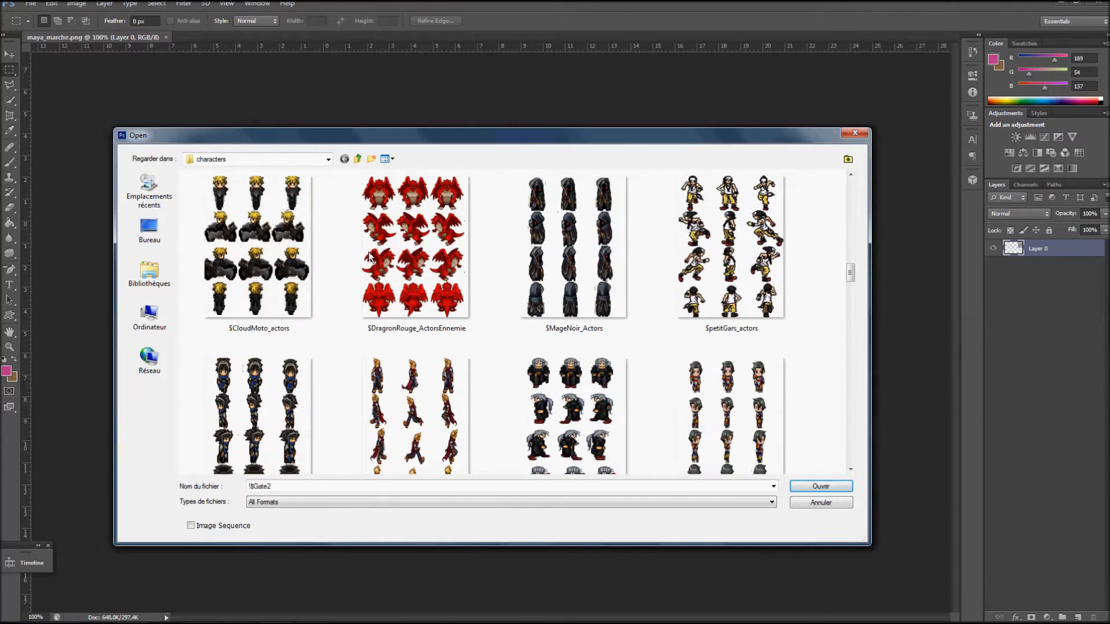
scroll(369, 256, down, 8)
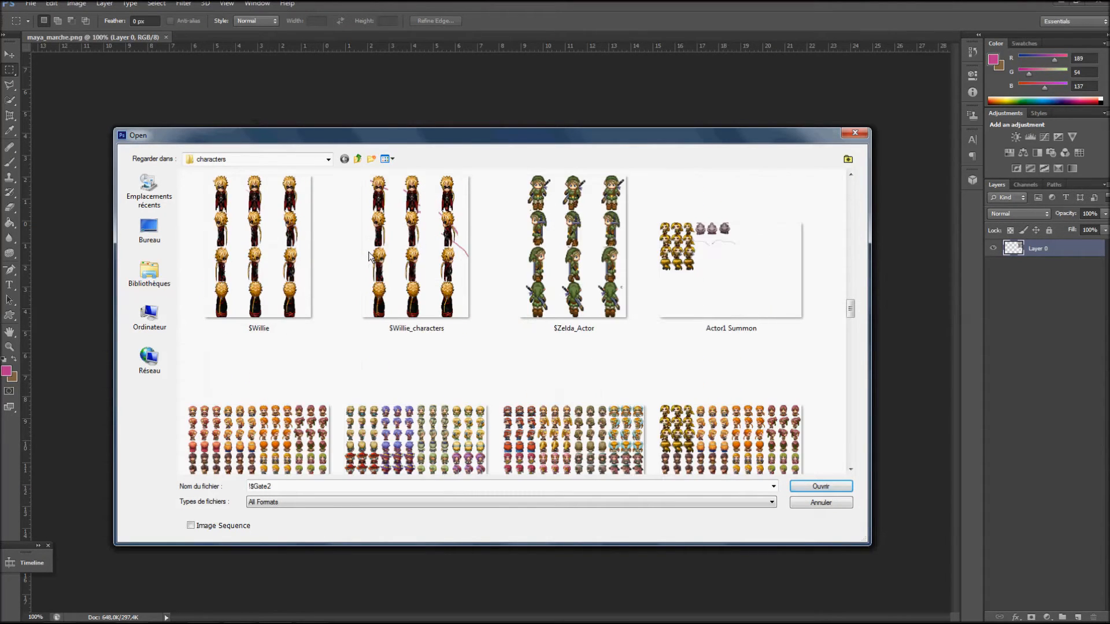
scroll(370, 256, down, 6)
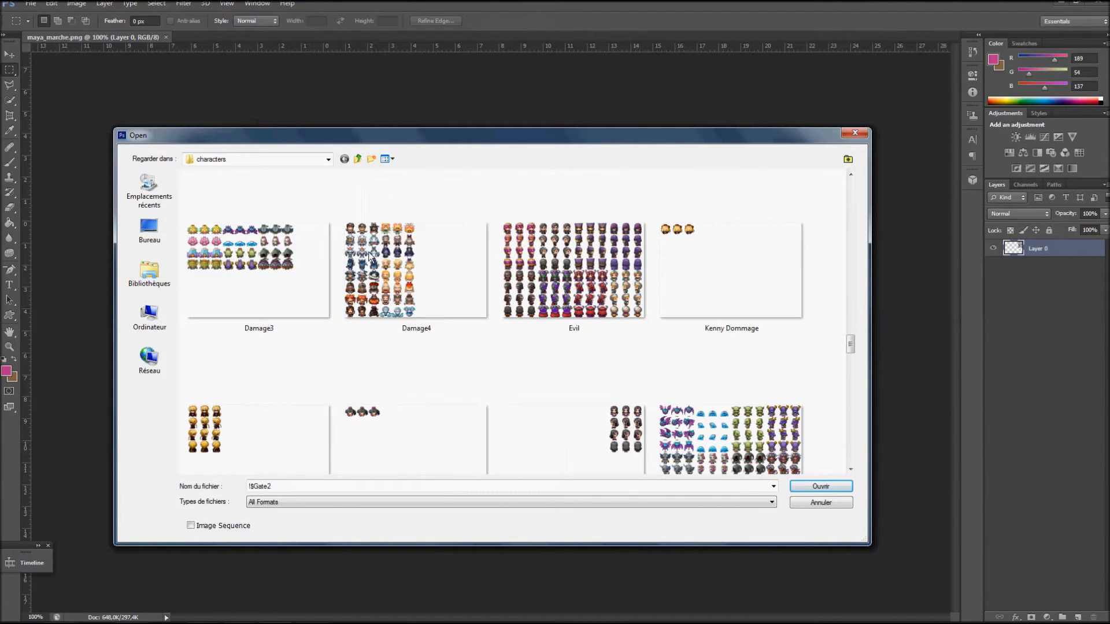
scroll(370, 256, down, 10)
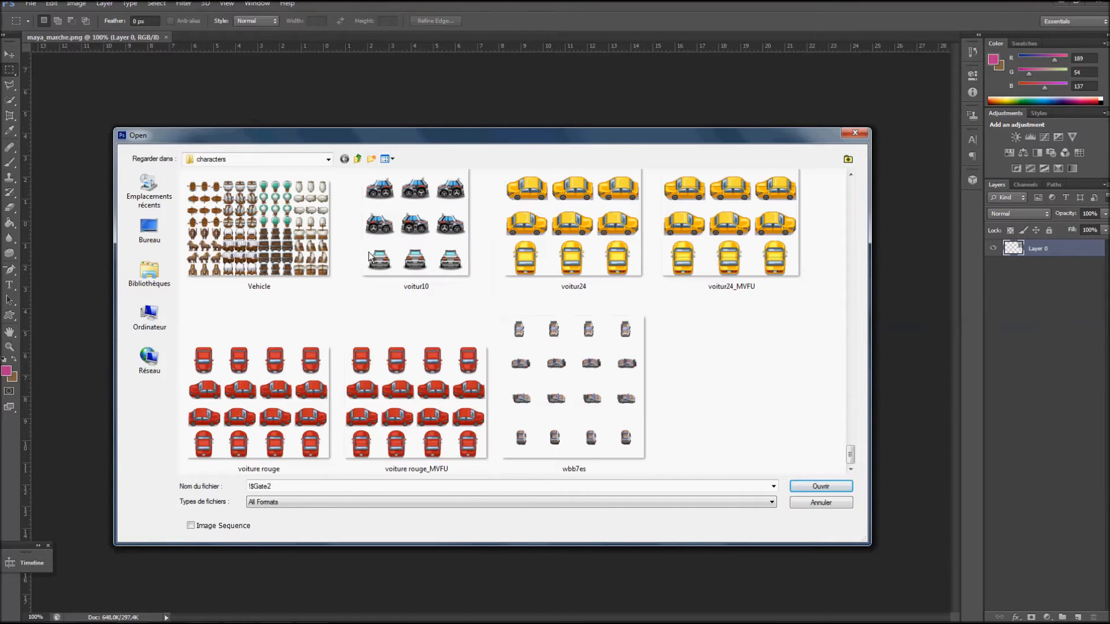
scroll(371, 257, up, 1)
scroll(370, 257, down, 1)
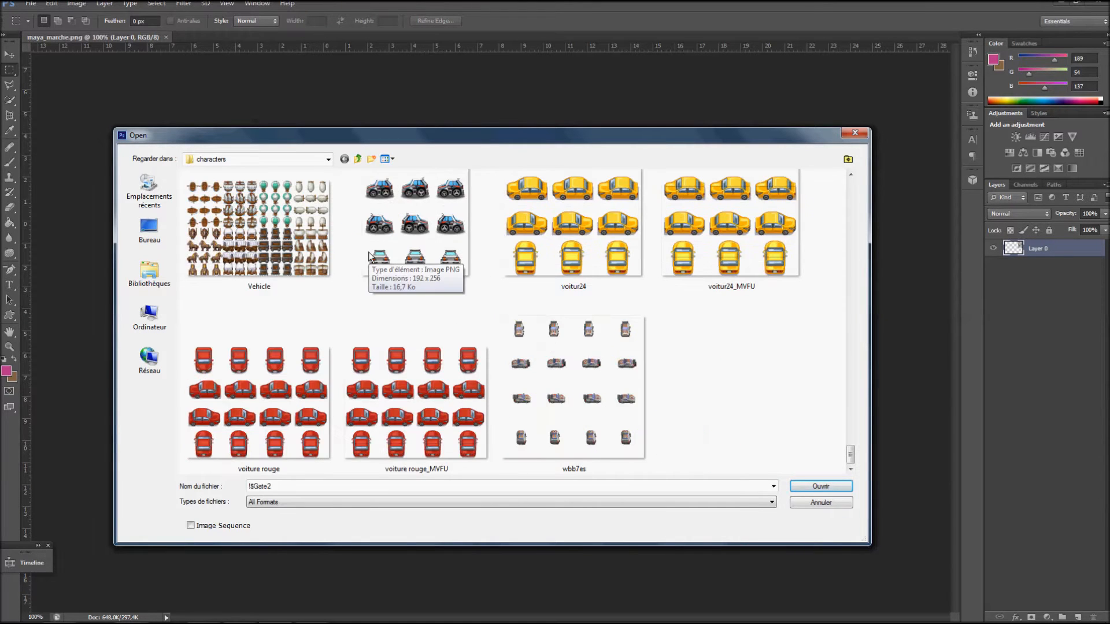
scroll(370, 256, up, 2)
scroll(370, 256, up, 3)
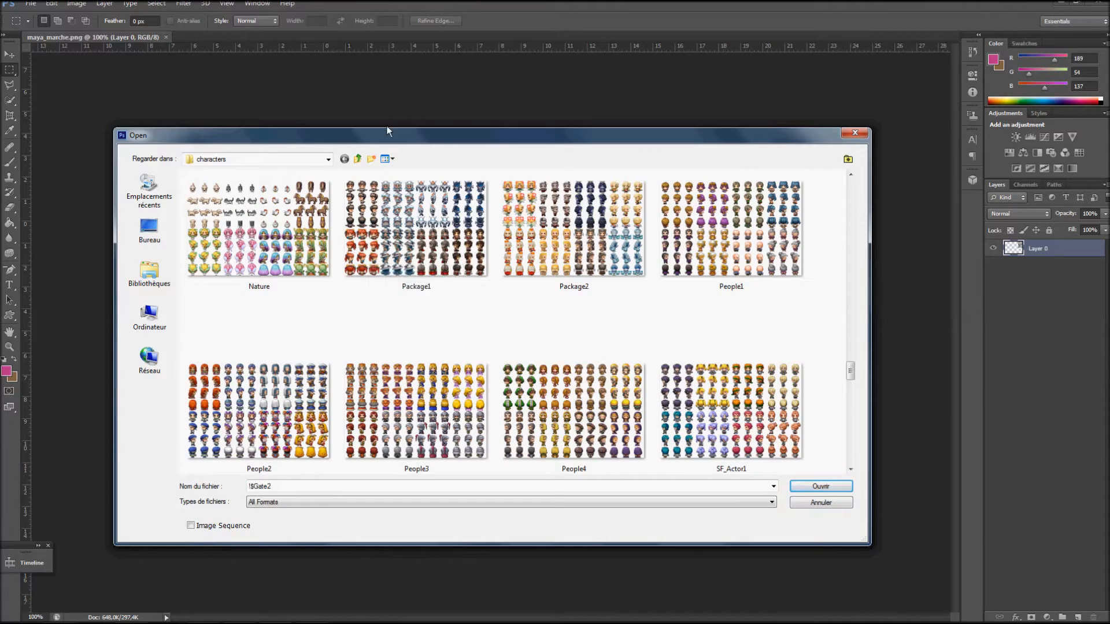
drag(387, 128, 386, 45)
scroll(389, 155, up, 3)
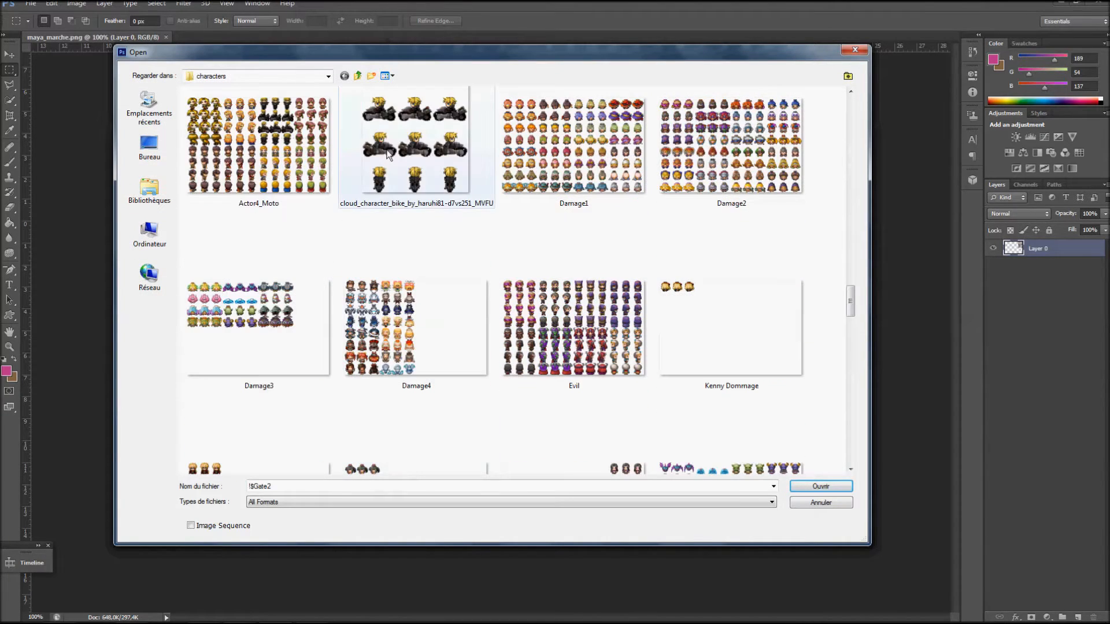
scroll(390, 155, up, 6)
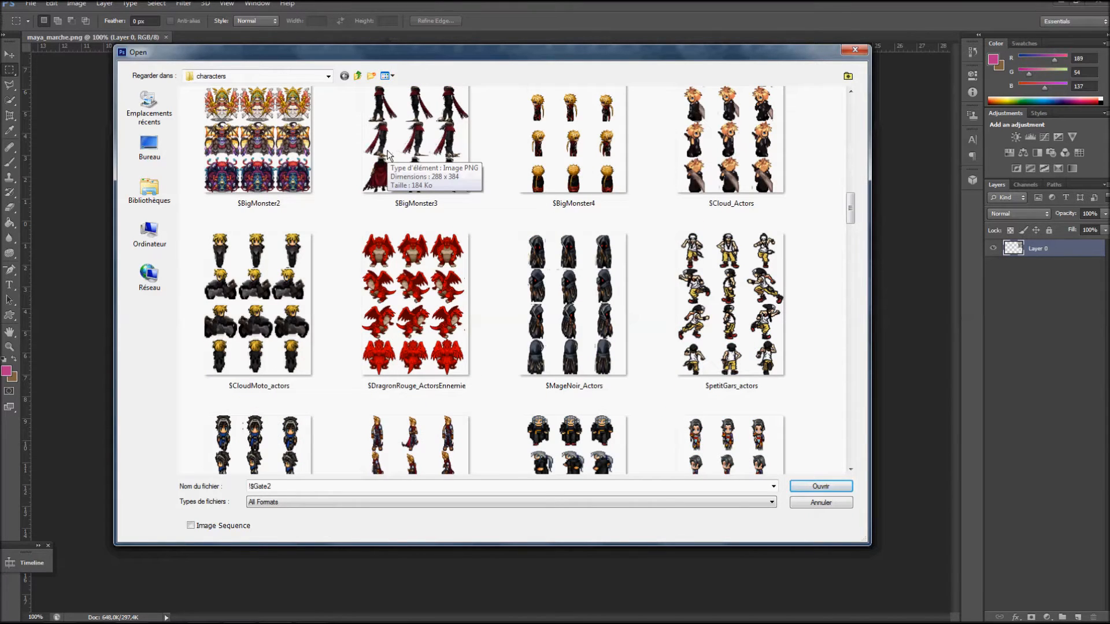
Compare the $BigMonster sheets, then open $BigMonster1 to view its layout and close it again.
click(388, 155)
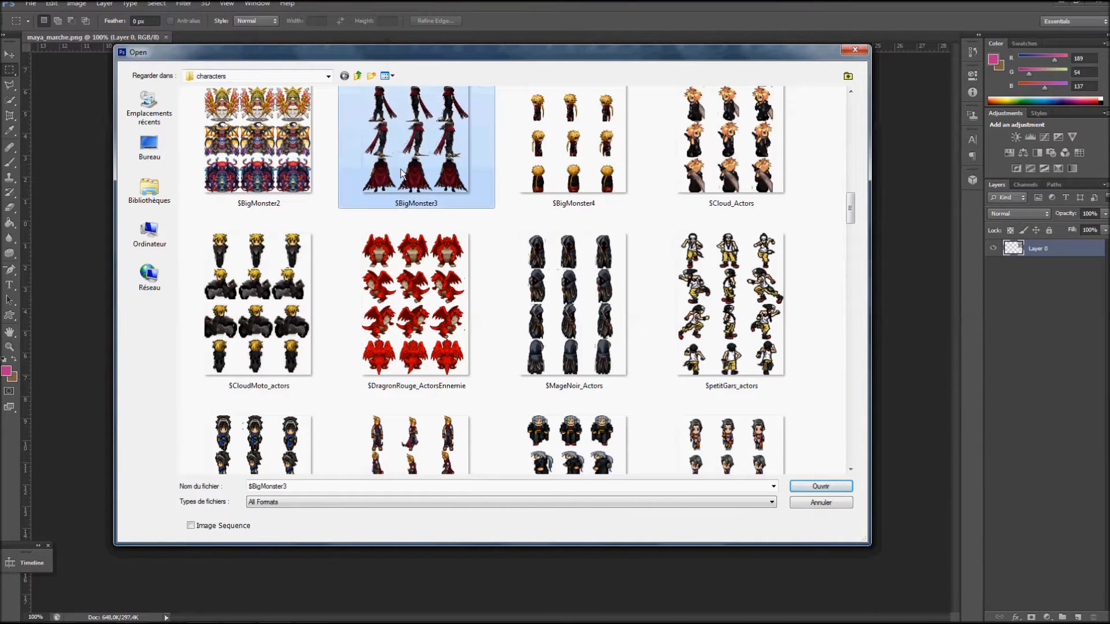
scroll(480, 175, up, 1)
click(594, 195)
scroll(342, 193, up, 3)
click(275, 382)
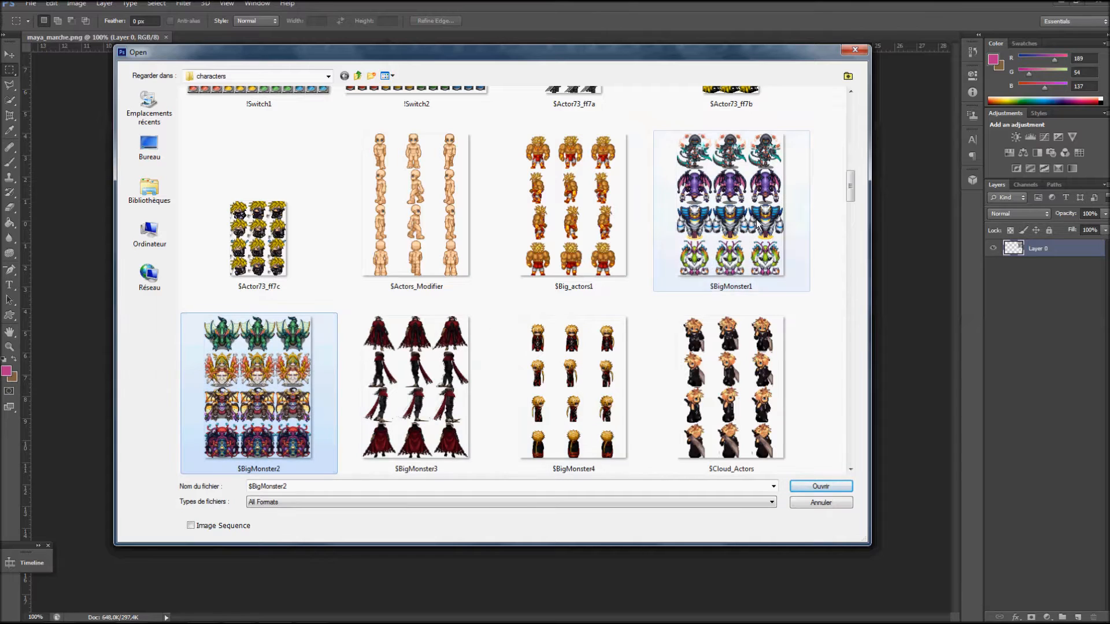
click(728, 250)
click(289, 396)
click(710, 253)
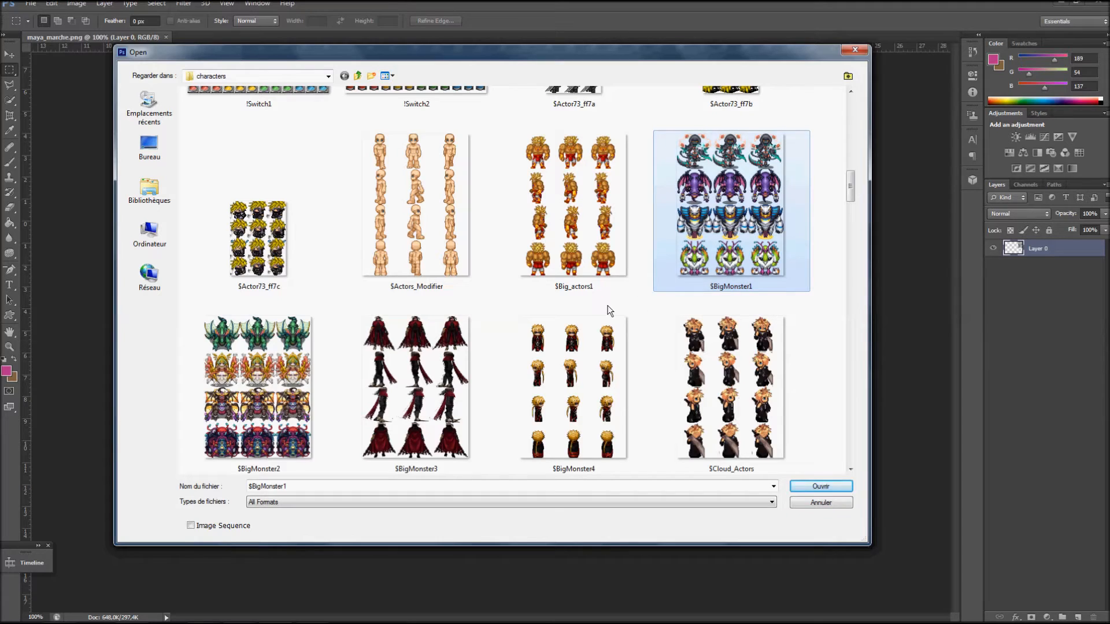
scroll(447, 306, down, 3)
scroll(446, 306, up, 3)
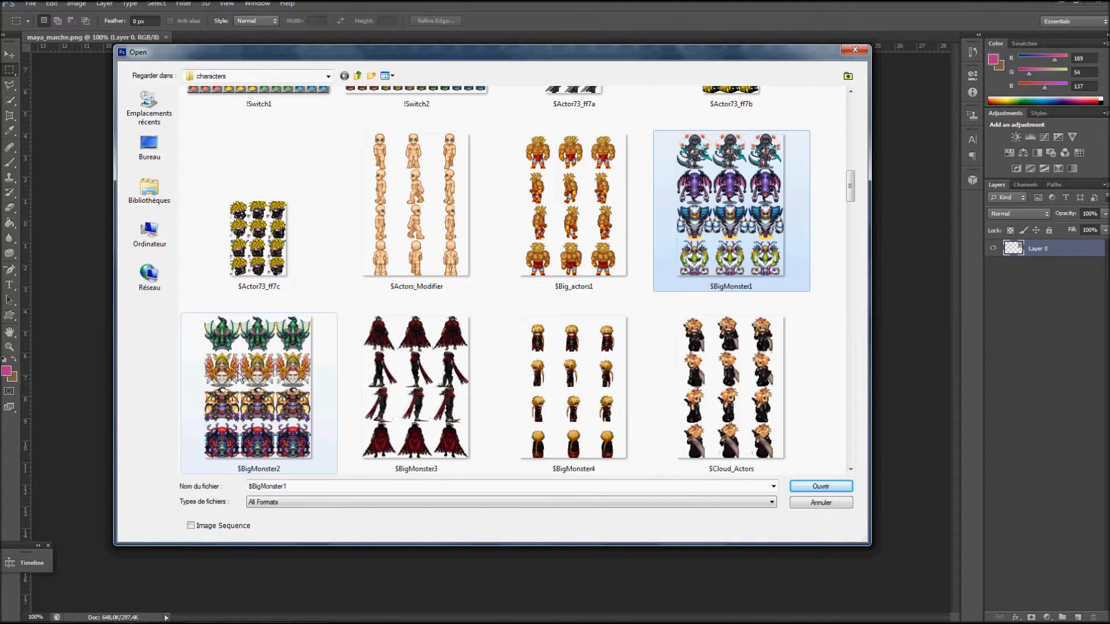
click(821, 486)
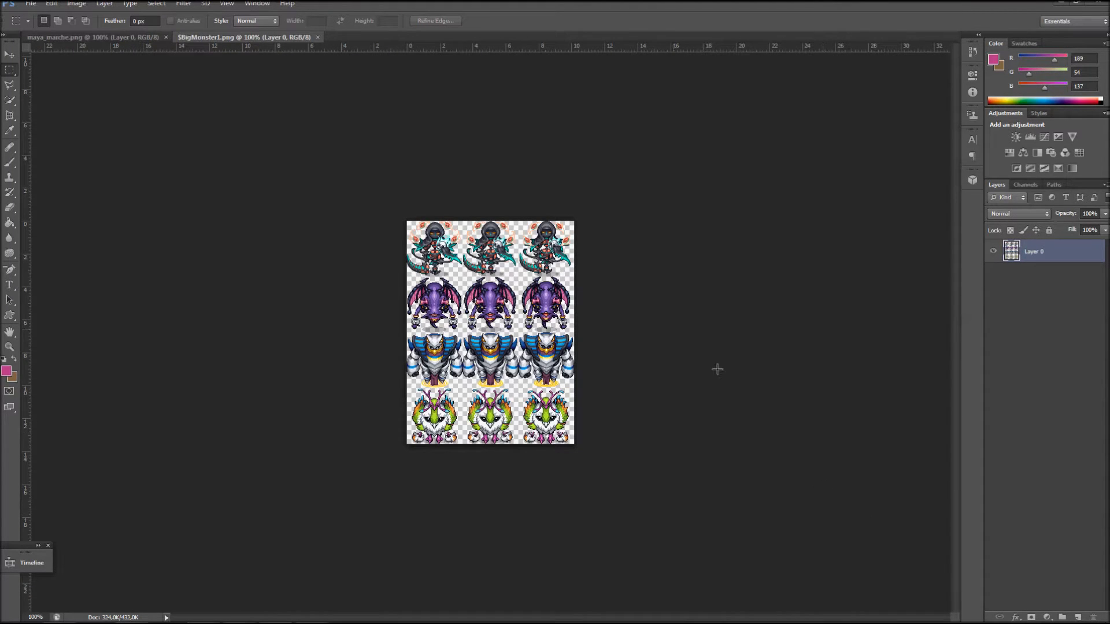
key(ctrl+w)
Open the $BigMonster2 sheet from the characters folder.
key(ctrl+o)
scroll(557, 304, down, 10)
scroll(557, 303, up, 10)
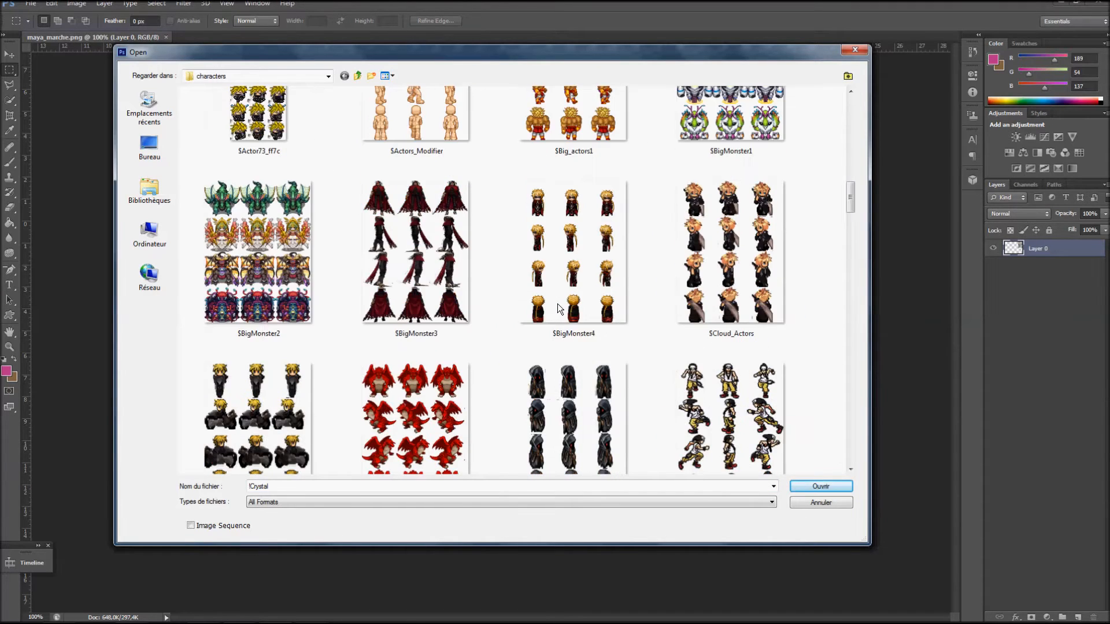
click(719, 312)
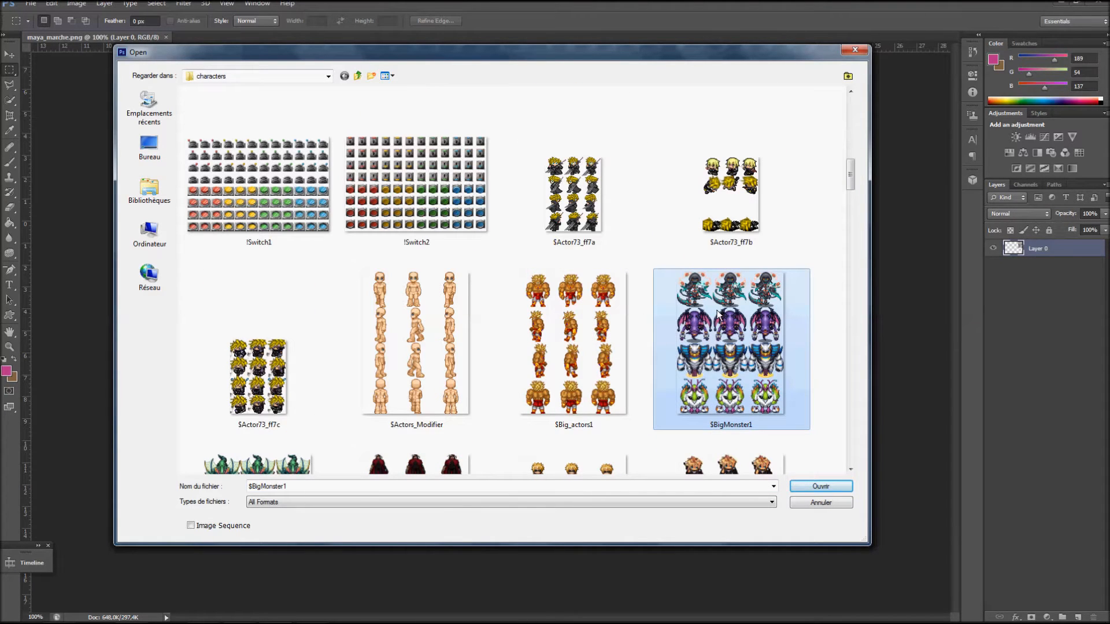
scroll(279, 273, down, 4)
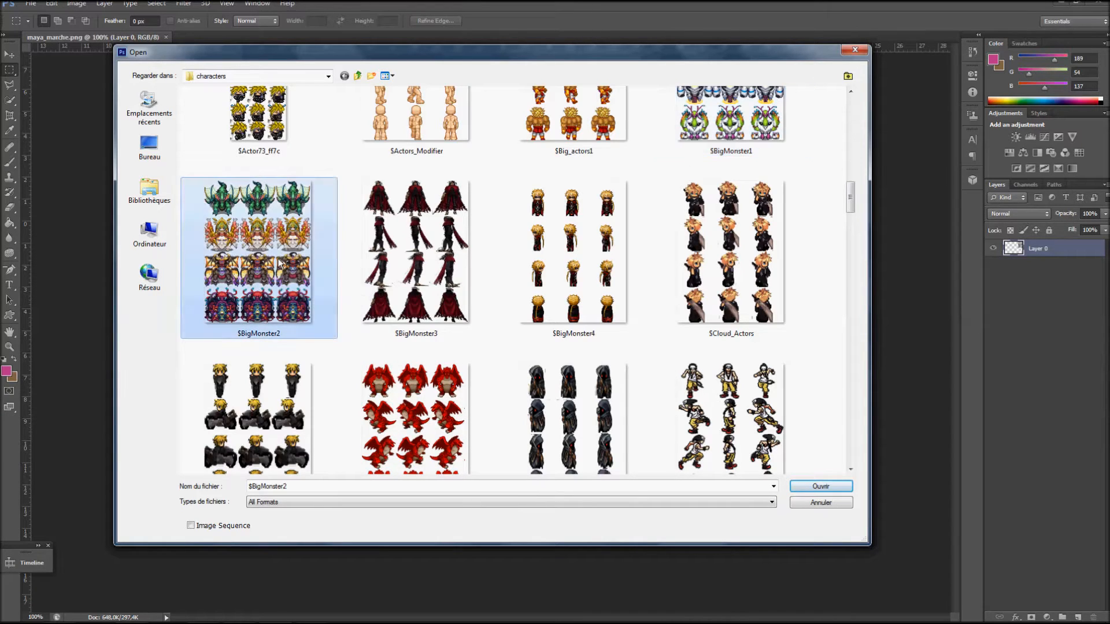
click(836, 487)
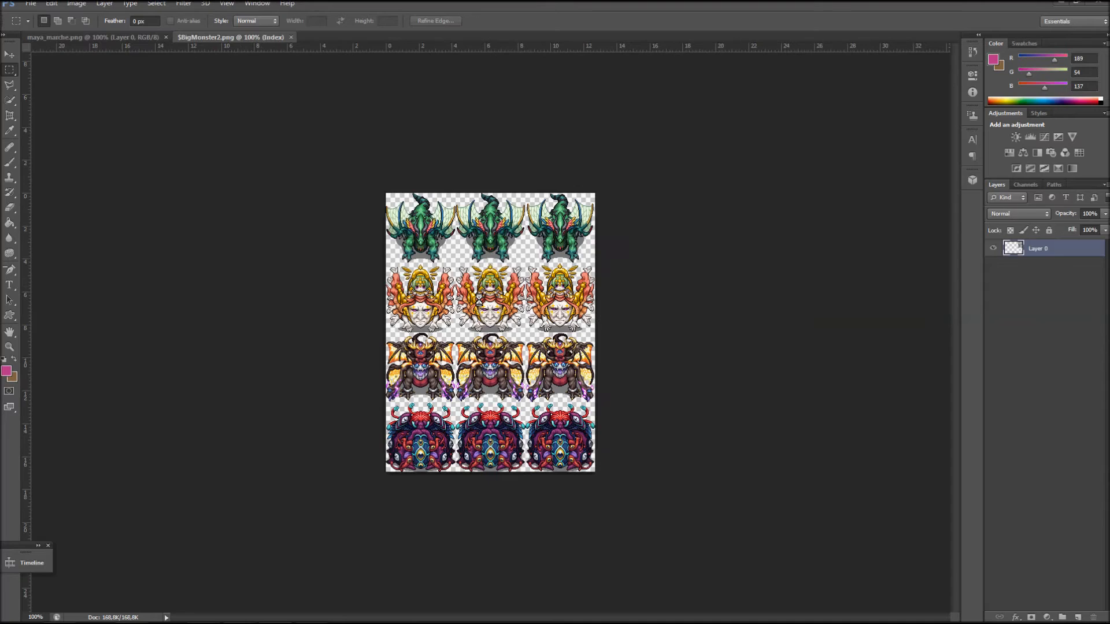
Divide the $BigMonster2 sheet into a grid of three columns and four rows with guides between the monster sprites.
drag(382, 52, 394, 264)
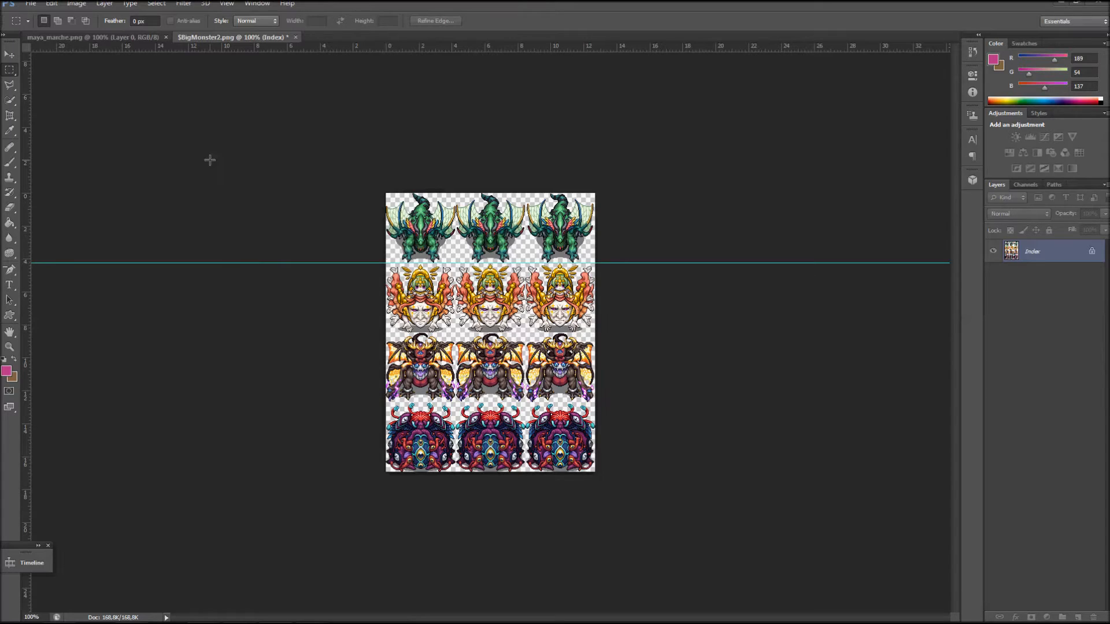
click(9, 348)
click(223, 332)
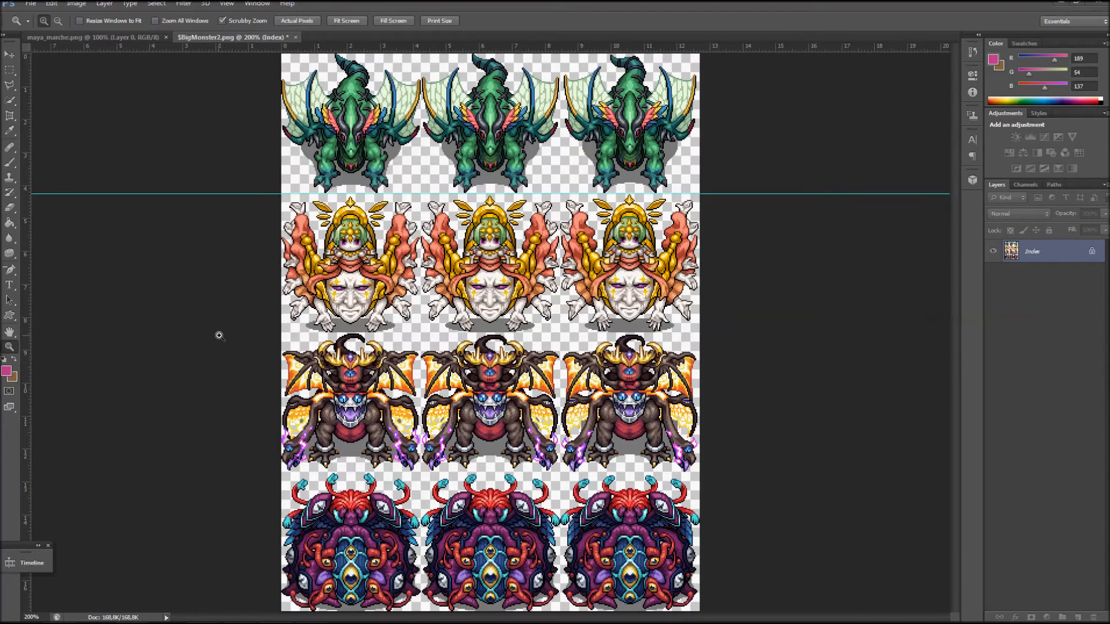
drag(135, 47, 174, 333)
drag(174, 47, 193, 473)
drag(25, 248, 421, 246)
drag(25, 232, 561, 227)
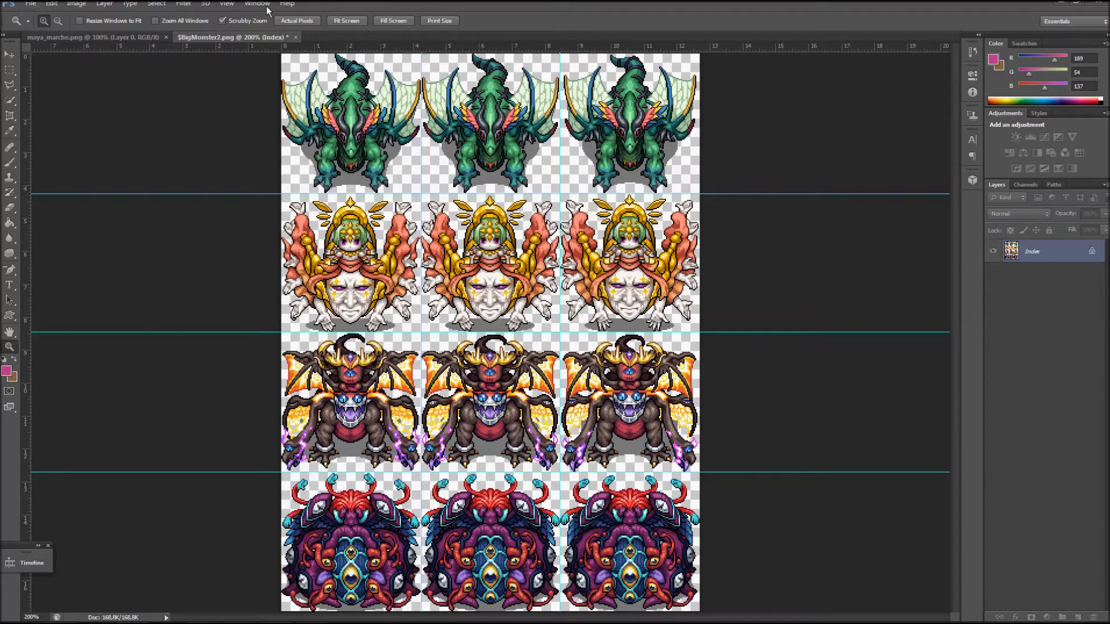
Select the whole $BigMonster2 canvas and clear all of its monster sprites, leaving the guides in place.
right_click(1032, 250)
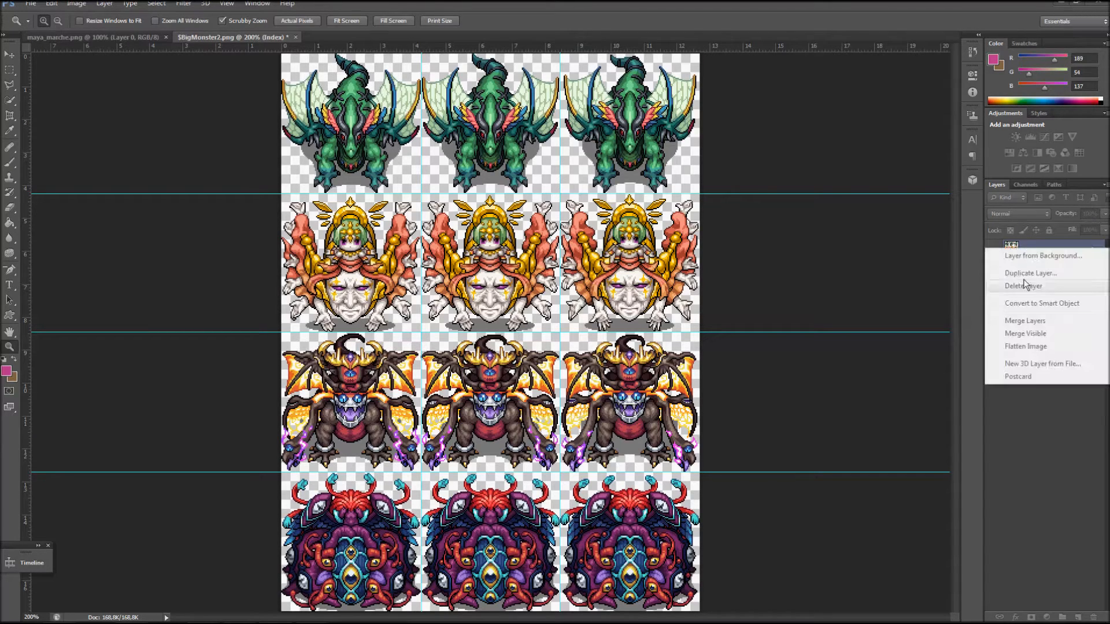
click(974, 253)
key(m)
drag(273, 51, 894, 622)
click(52, 4)
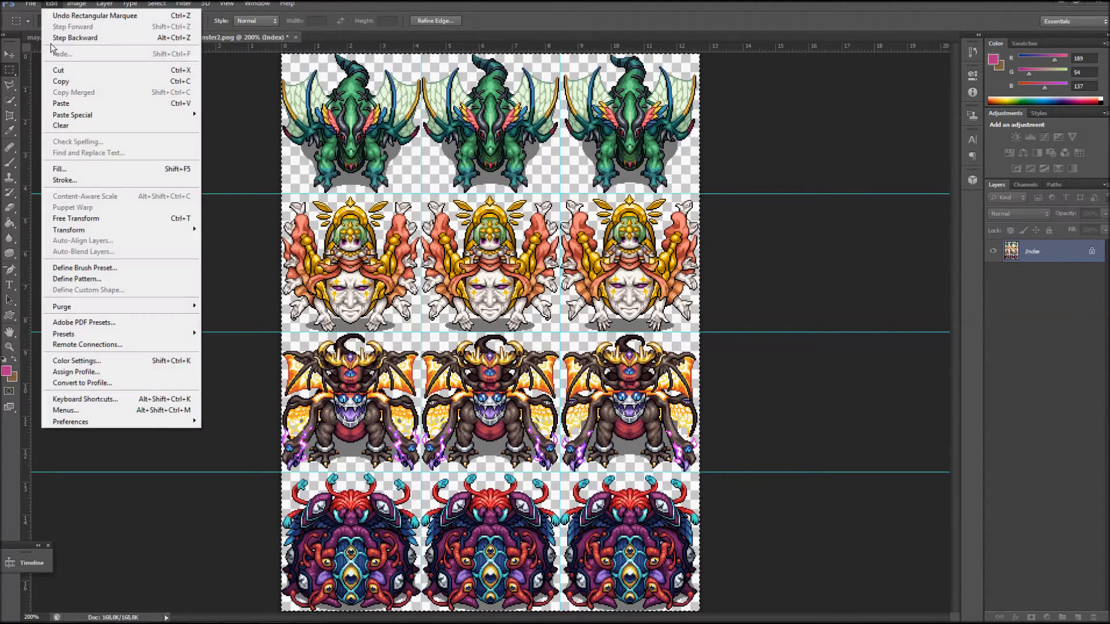
click(63, 128)
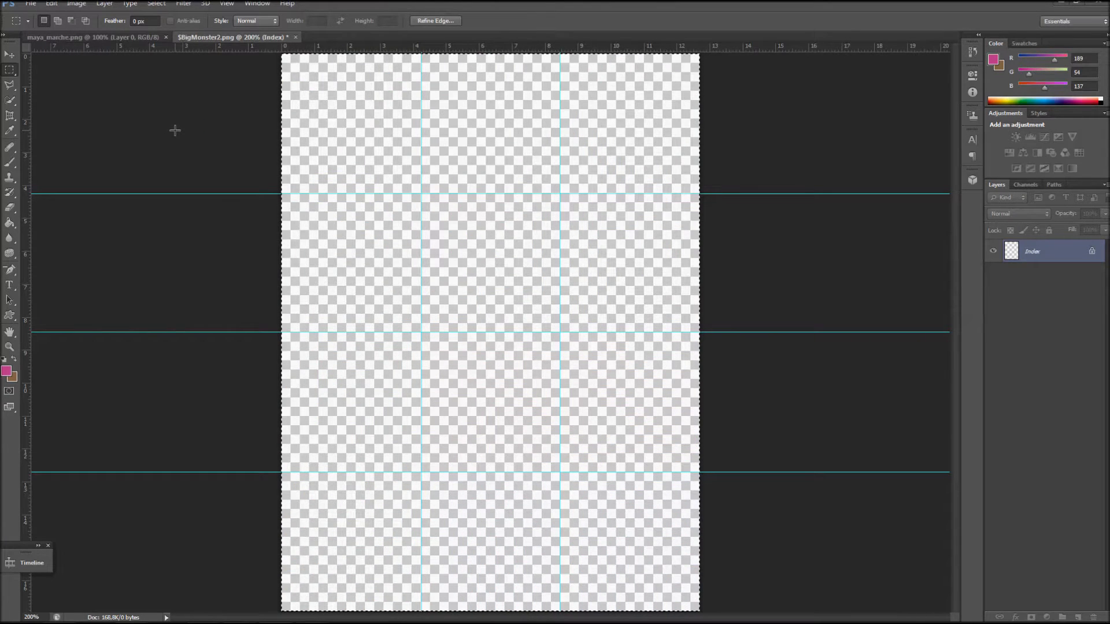
right_click(1037, 254)
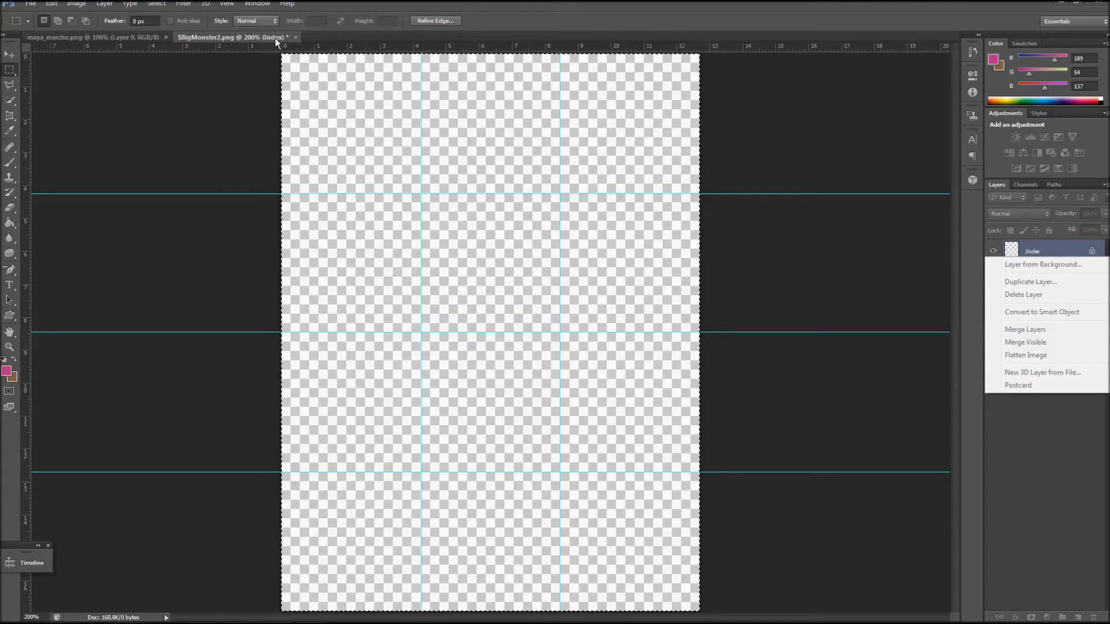
Find the $BigMonster1 sheet in the characters folder and open it.
click(46, 4)
click(48, 4)
mouse_move(30, 4)
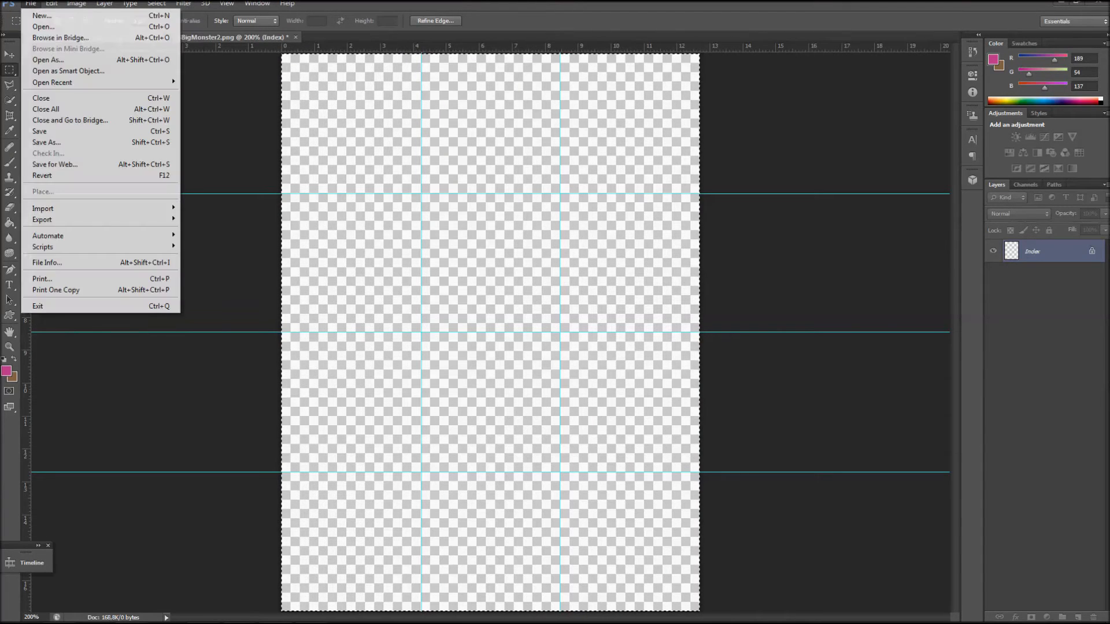
click(43, 26)
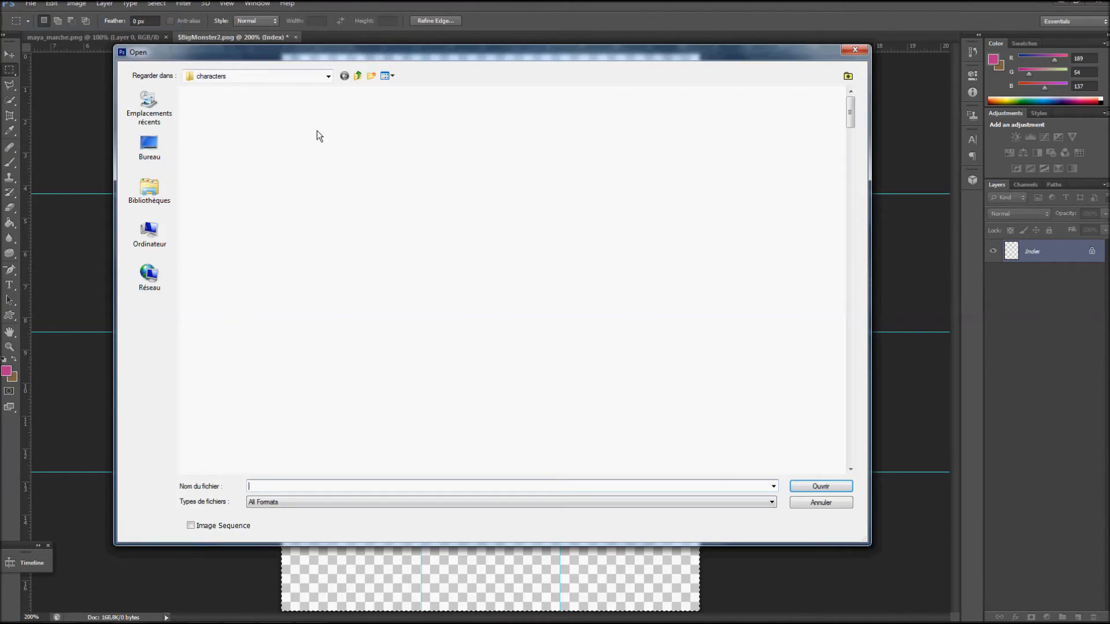
scroll(548, 316, down, 3)
scroll(550, 320, down, 5)
click(403, 226)
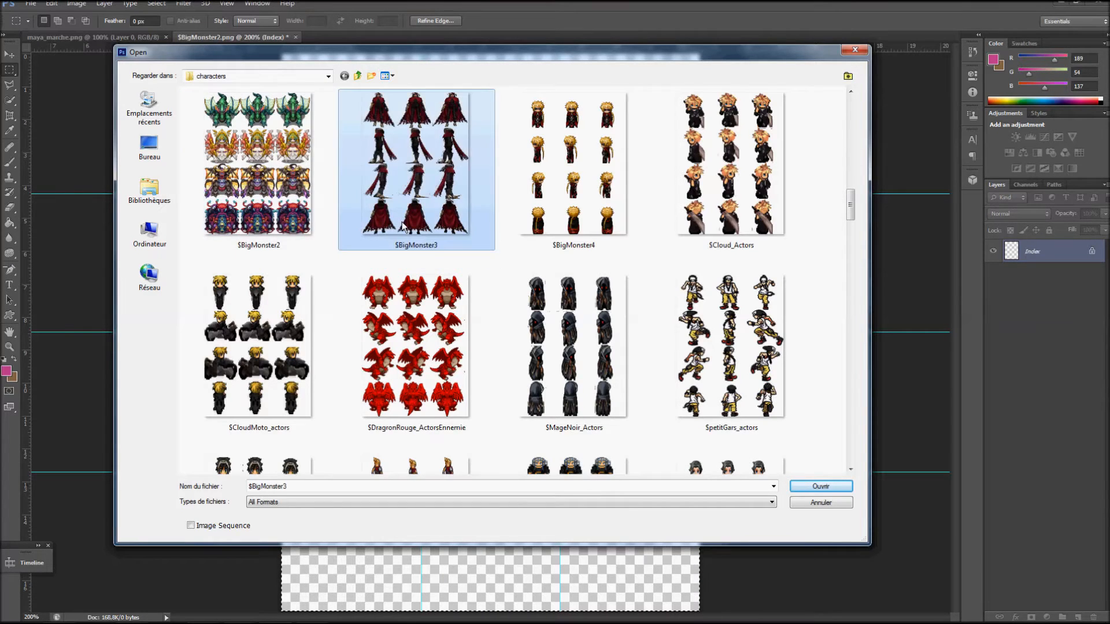
scroll(403, 226, up, 4)
scroll(476, 321, up, 3)
scroll(476, 321, down, 3)
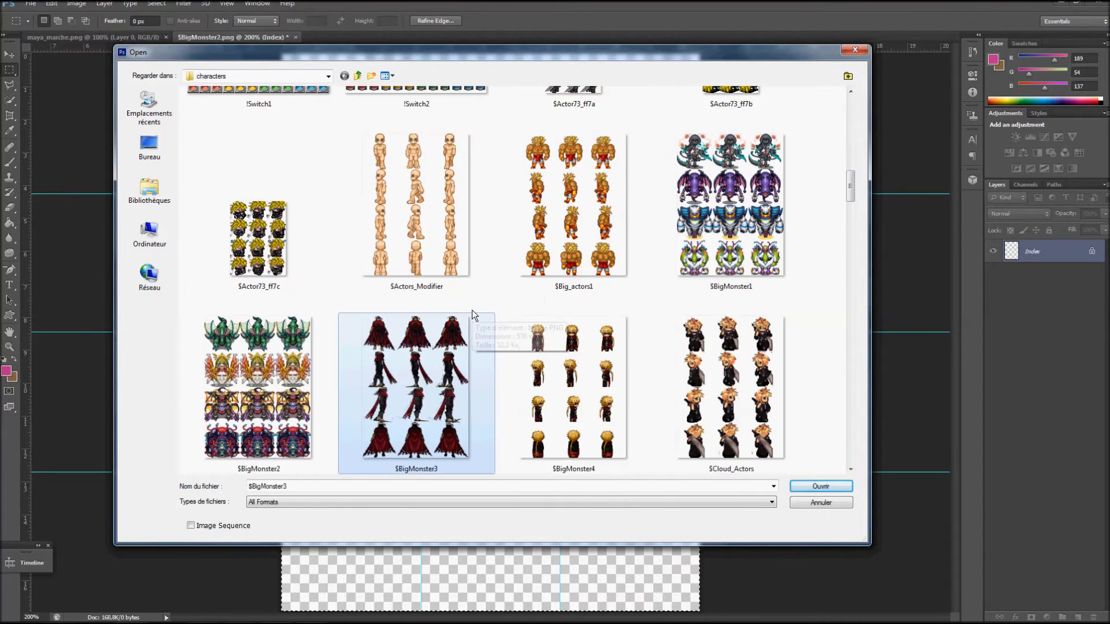
click(670, 209)
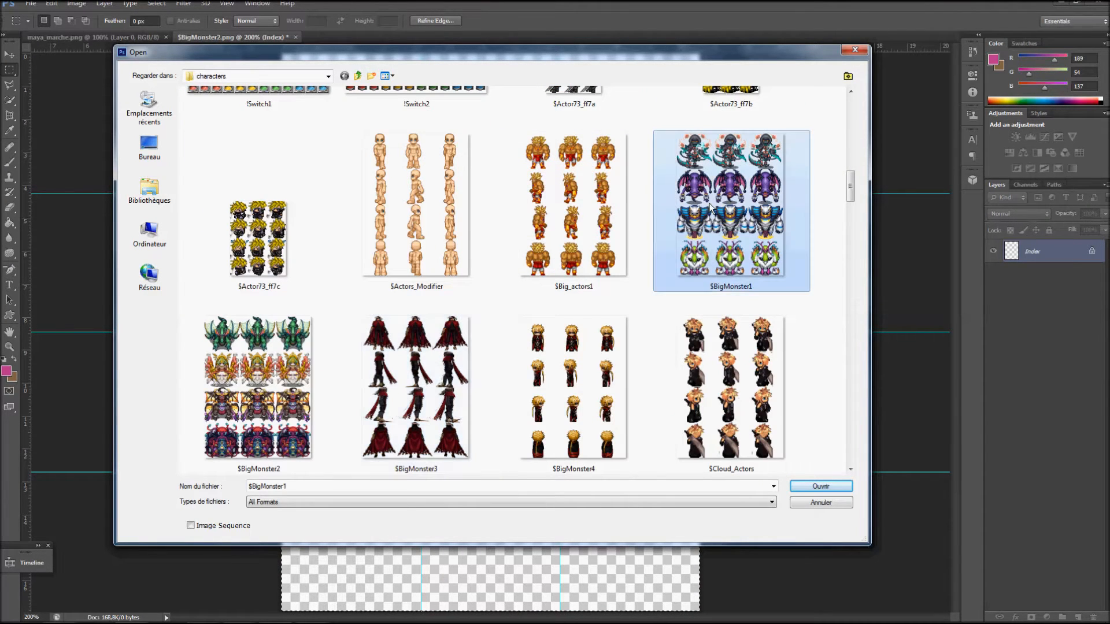
click(824, 486)
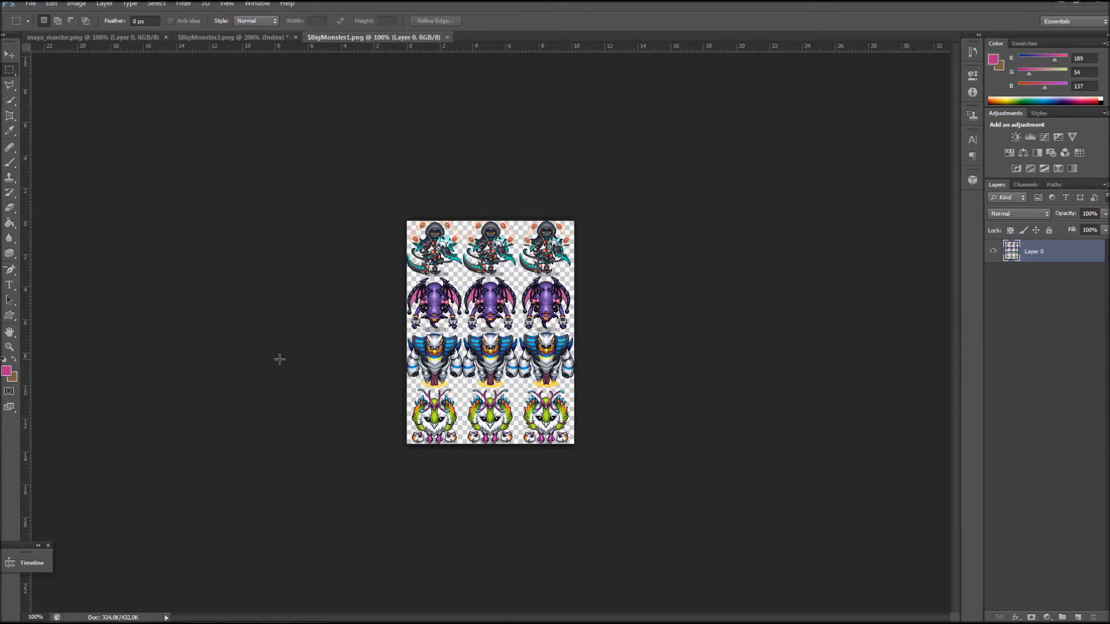
Duplicate Layer 0 of the $BigMonster1 sheet as Layer 0 copy.
click(10, 347)
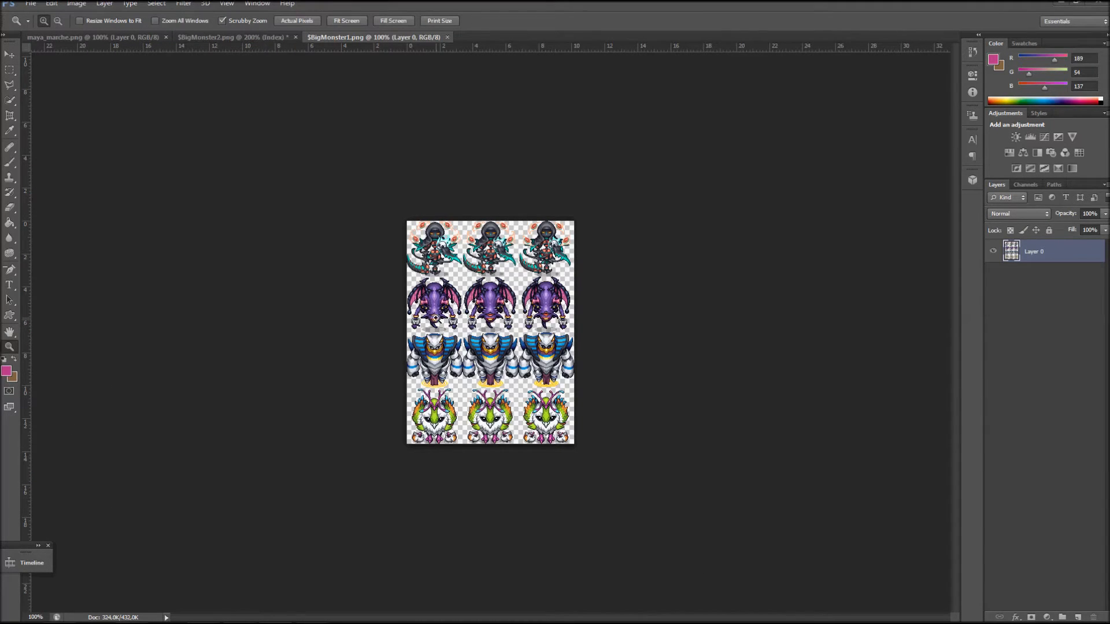
click(370, 273)
right_click(1024, 261)
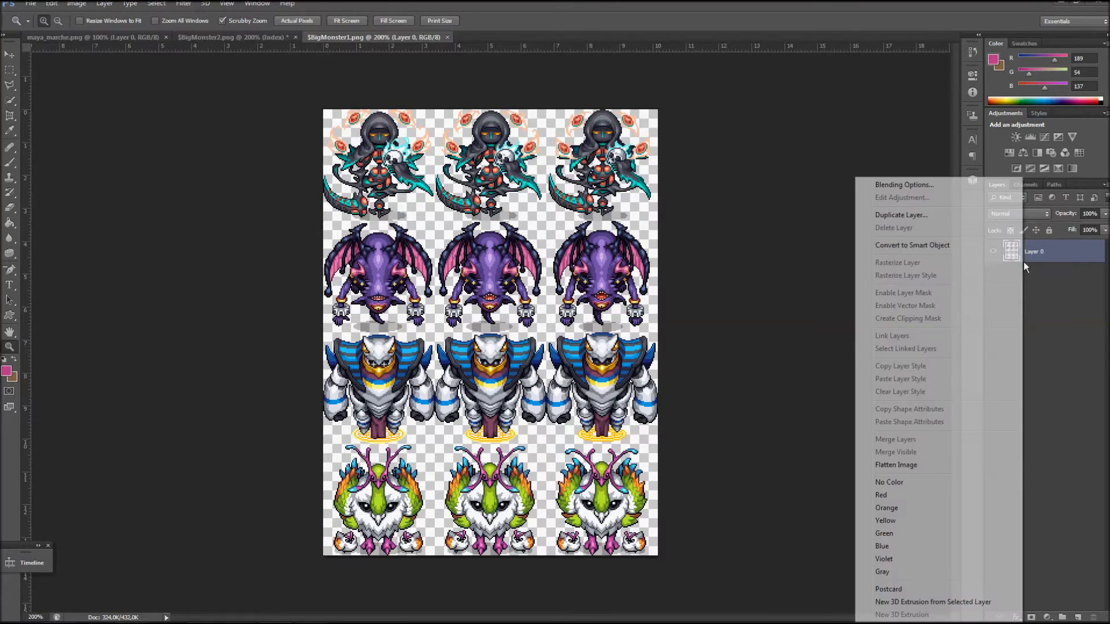
click(903, 215)
click(650, 182)
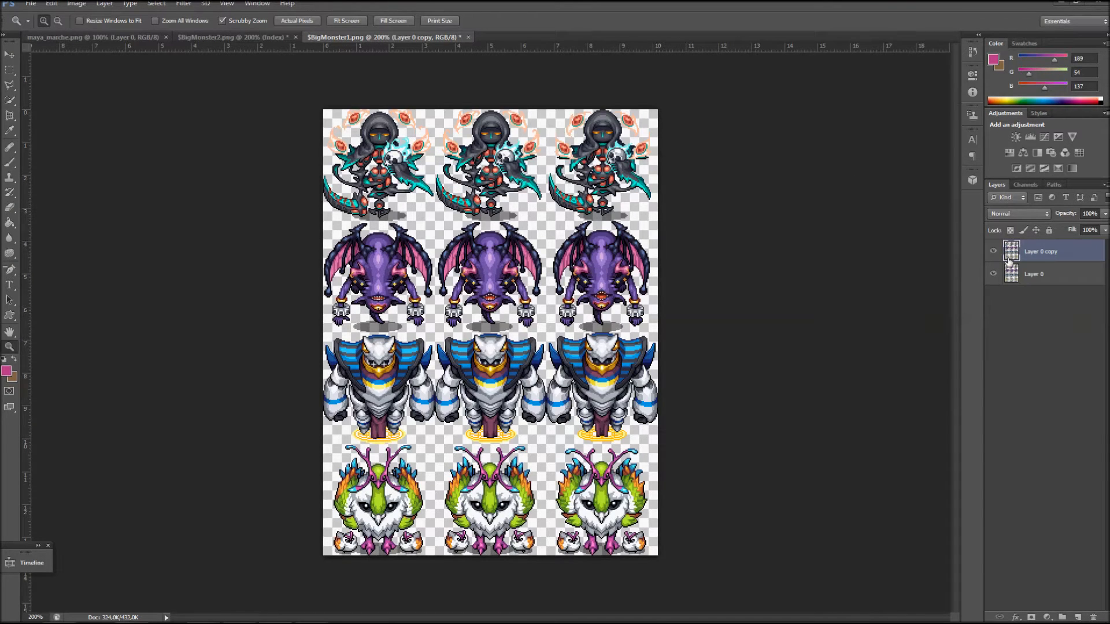
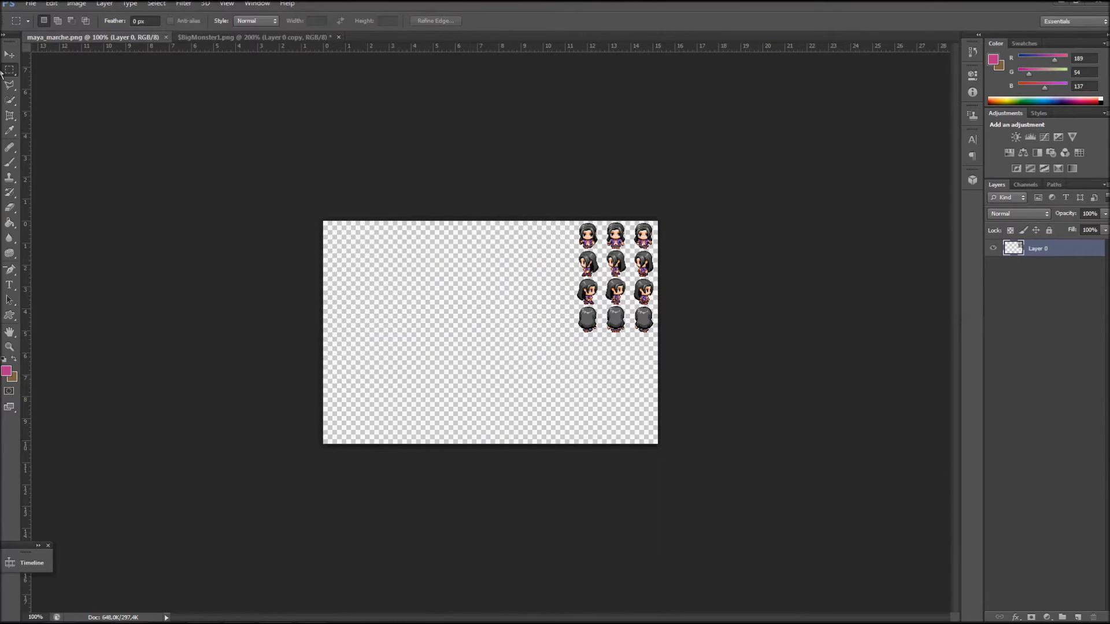
Place the first two rows of maya_marche sprites on $BigMonster1's Layer 0 copy and scale them to about 116% width and 143% height.
drag(488, 222, 517, 197)
click(10, 55)
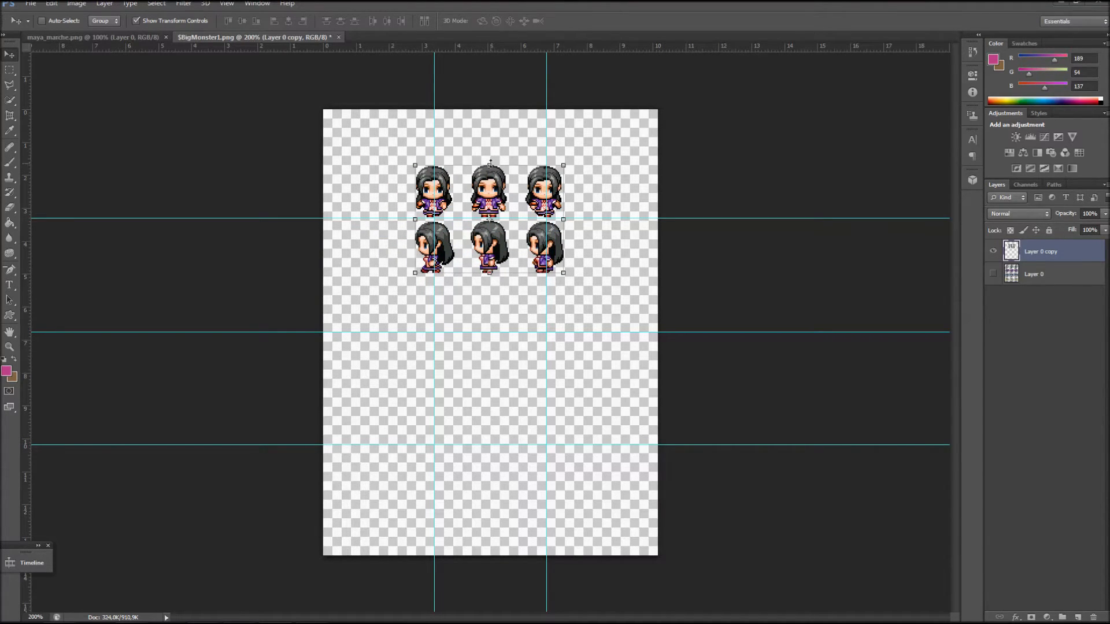
drag(409, 162, 393, 127)
mouse_move(480, 187)
mouse_down()
mouse_move(489, 180)
mouse_move(489, 206)
mouse_up()
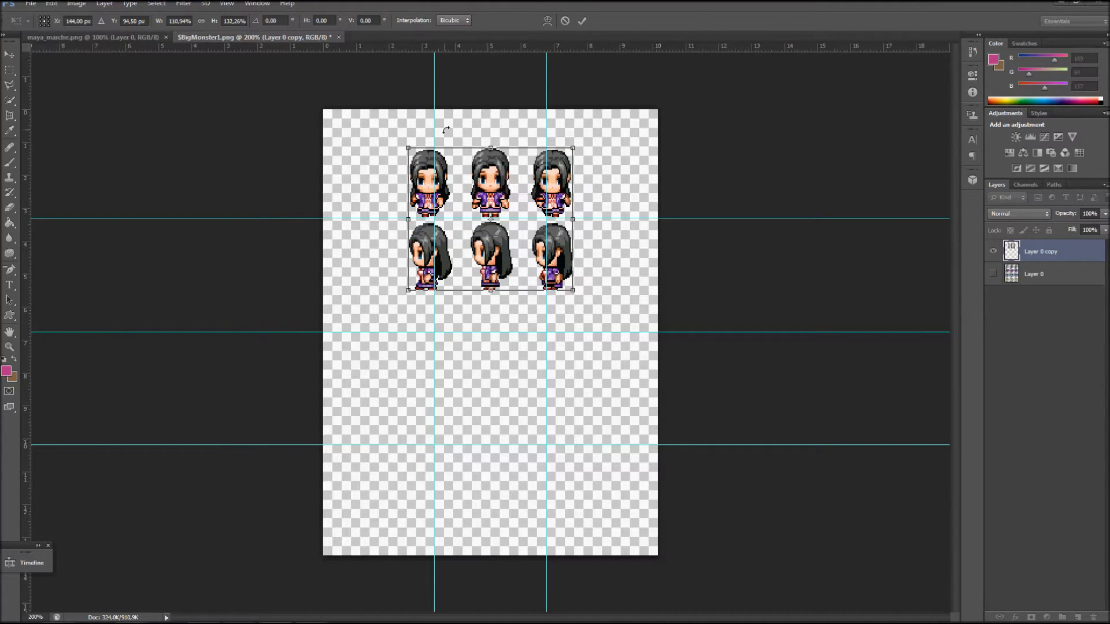
drag(406, 142, 399, 131)
drag(467, 168, 470, 170)
click(10, 70)
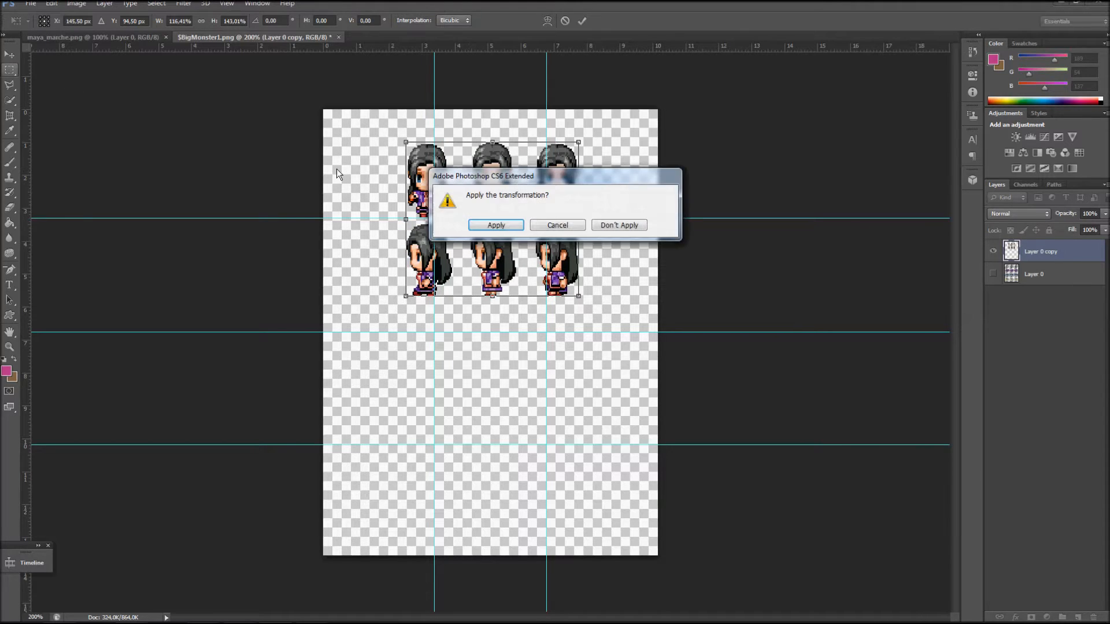
click(497, 225)
Select the row of front-facing sprites and move it straight up about 0.95 cm to the canvas's upper edge.
drag(321, 132, 628, 218)
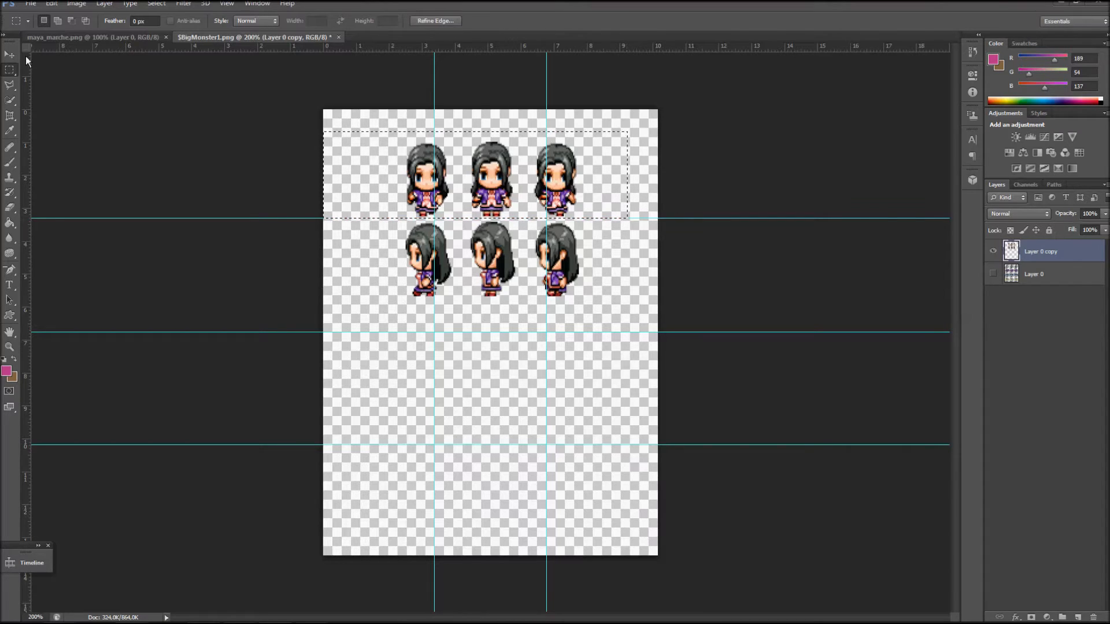
click(10, 54)
drag(511, 155, 511, 125)
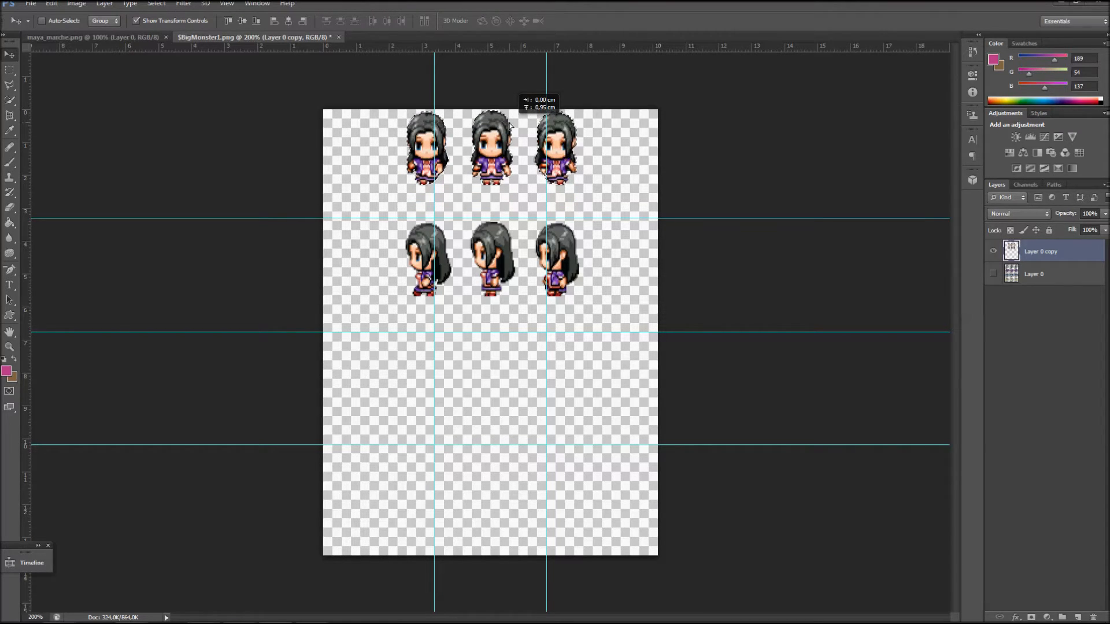
drag(511, 124, 510, 124)
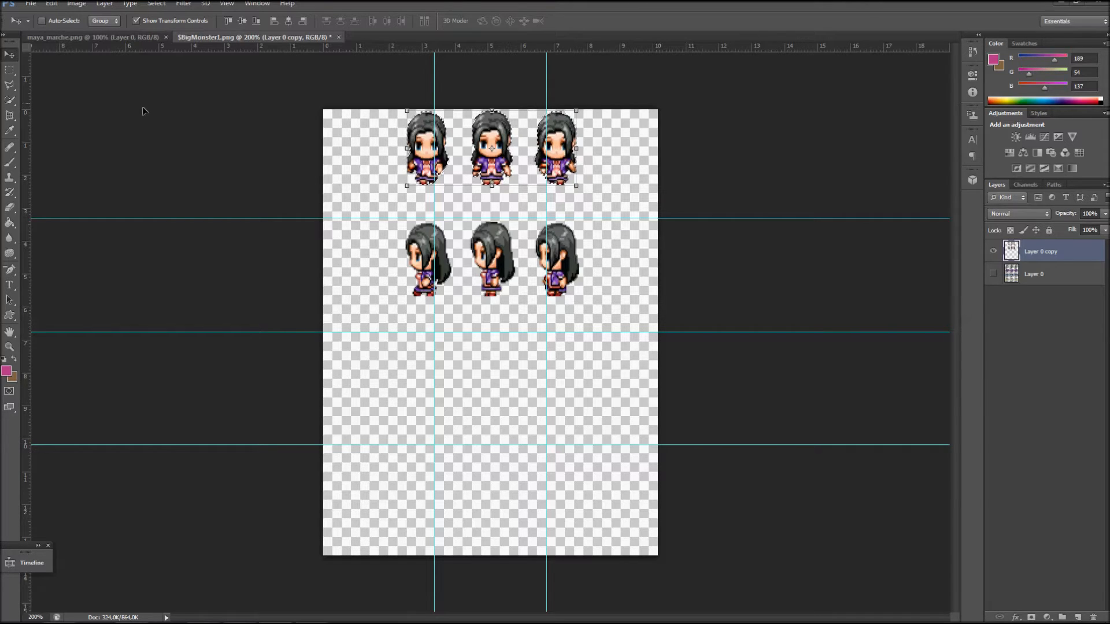
Select the front-facing sprites' bodies below the heads and stretch them down to the first horizontal guide, at 235% height.
click(10, 69)
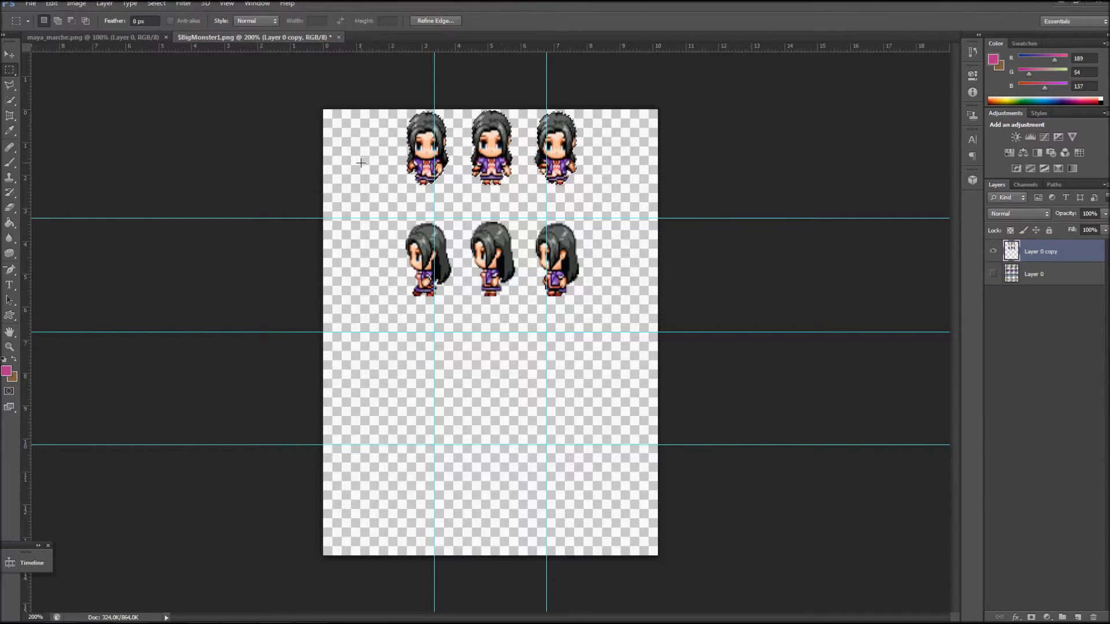
drag(355, 164, 626, 187)
key(v)
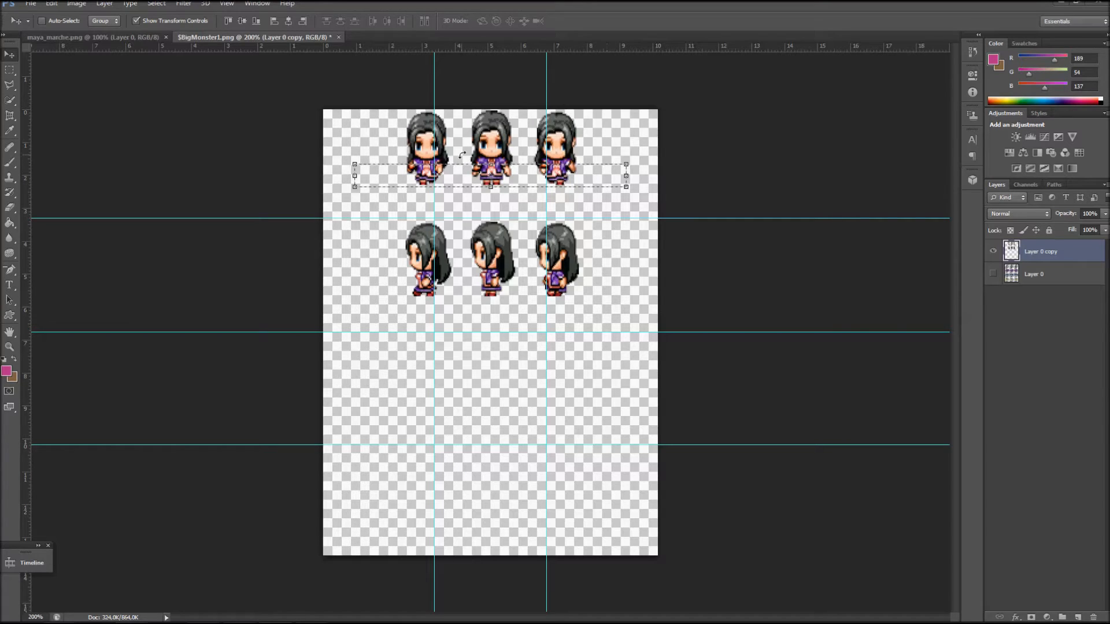
drag(492, 188, 491, 219)
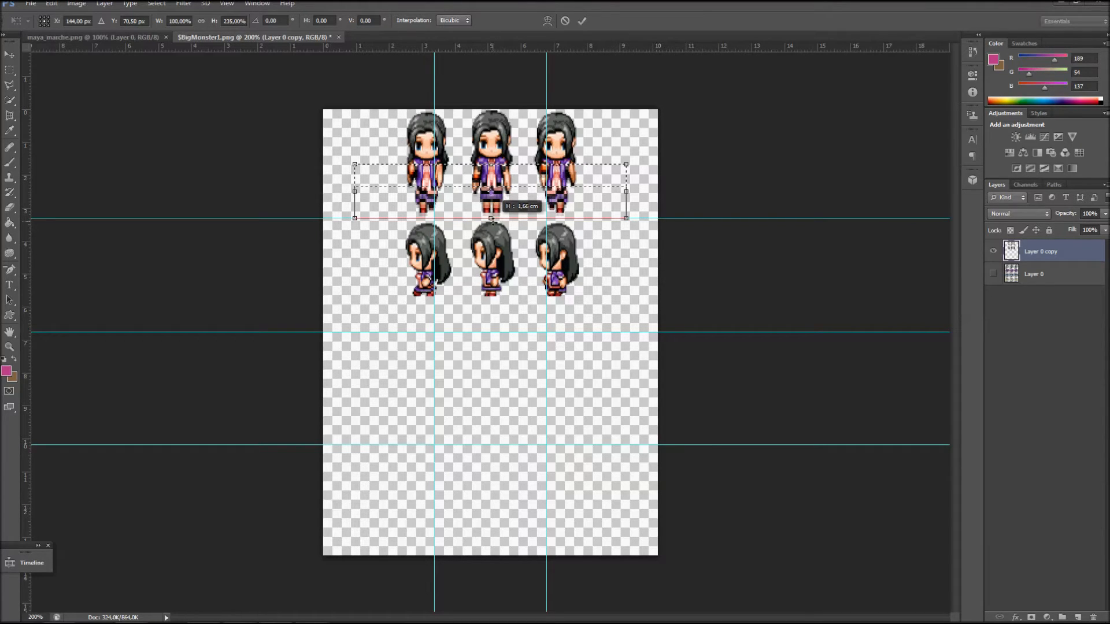
drag(492, 219, 492, 218)
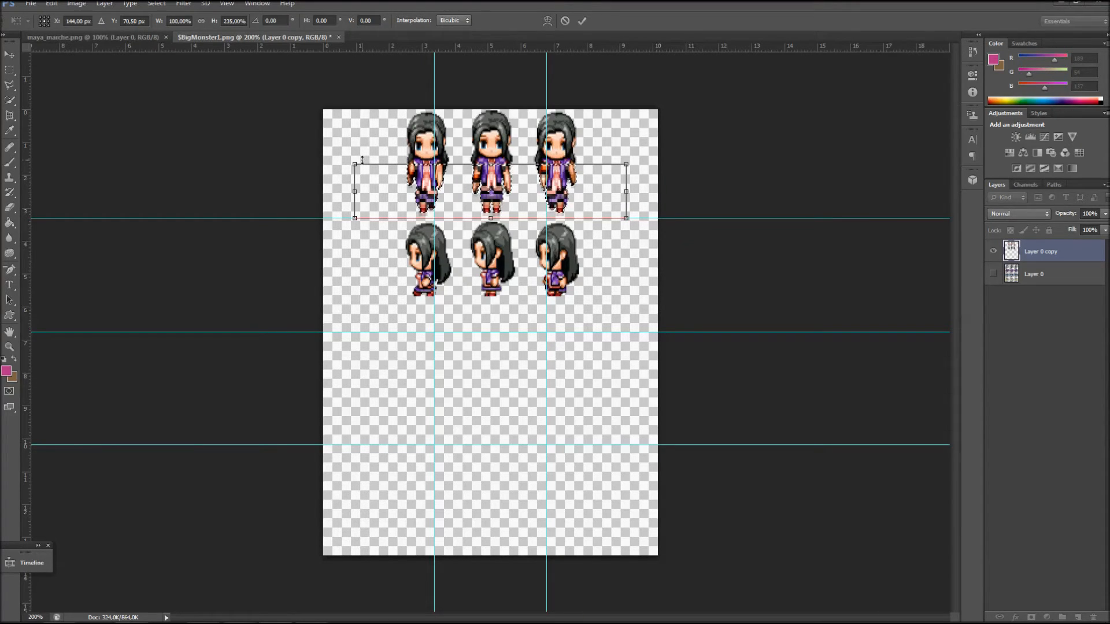
key(Return)
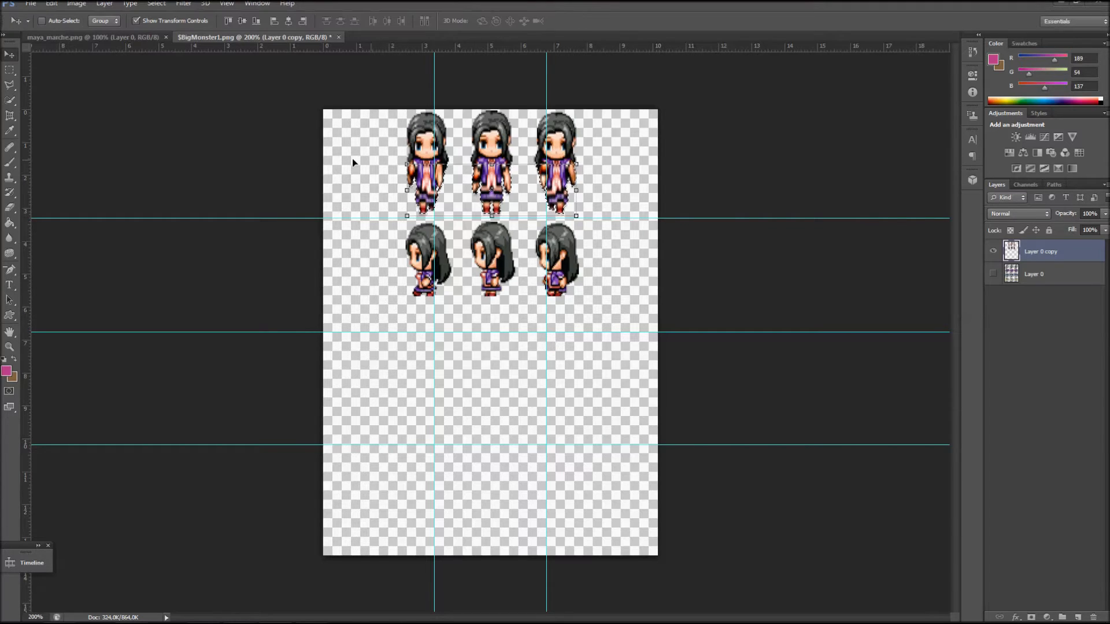
Select the front-facing sprites' lower legs and stretch them slightly further down past the first horizontal guide.
click(9, 70)
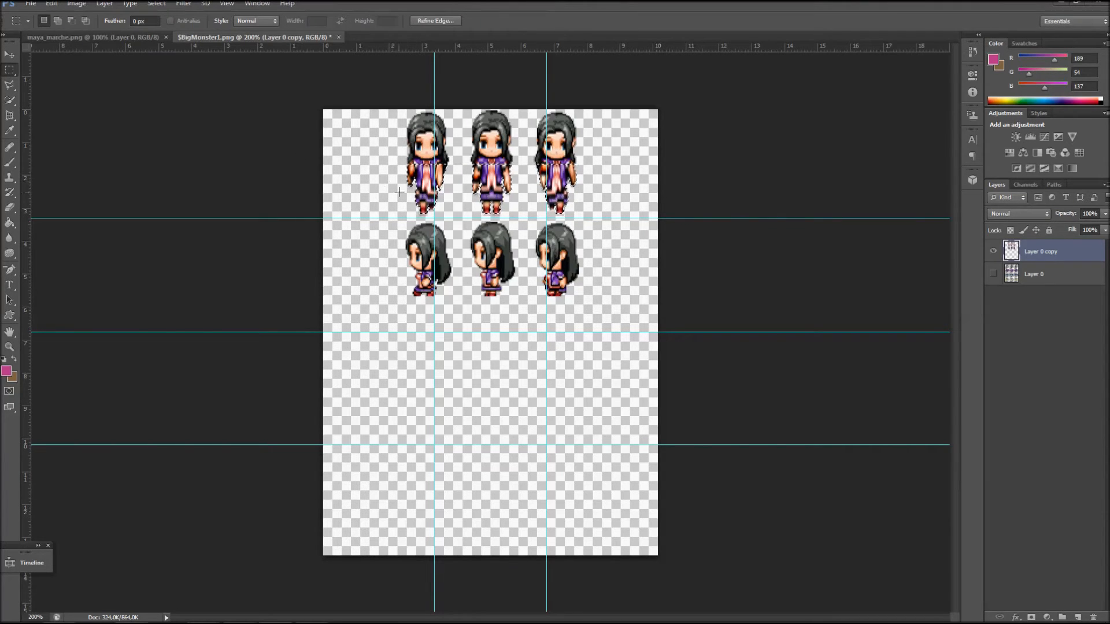
drag(392, 196, 582, 219)
key(v)
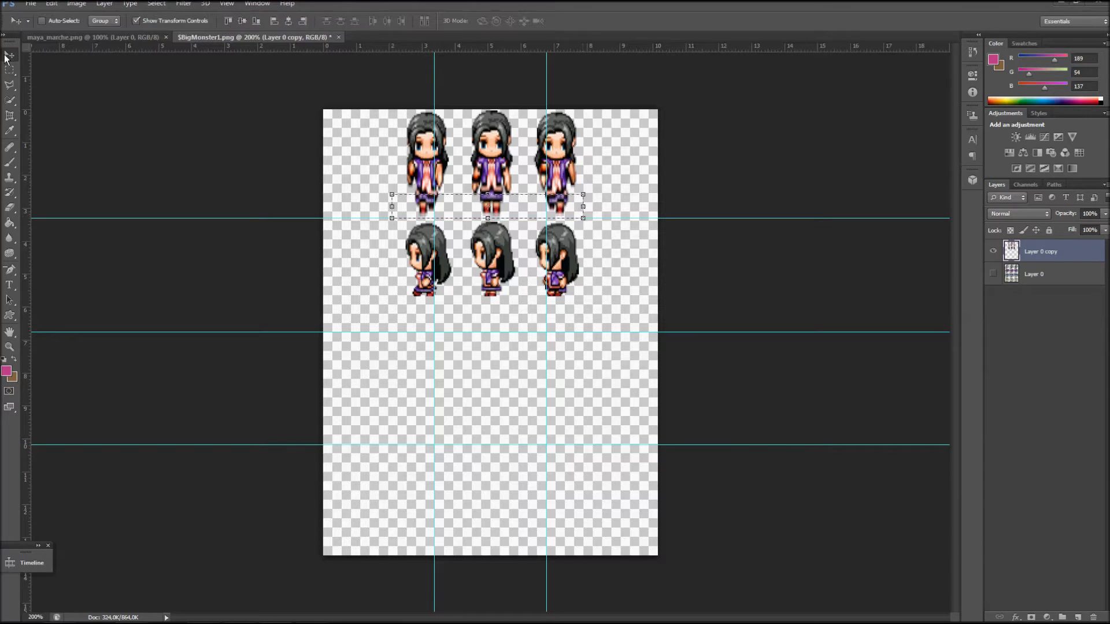
click(488, 220)
drag(488, 221, 489, 225)
key(Return)
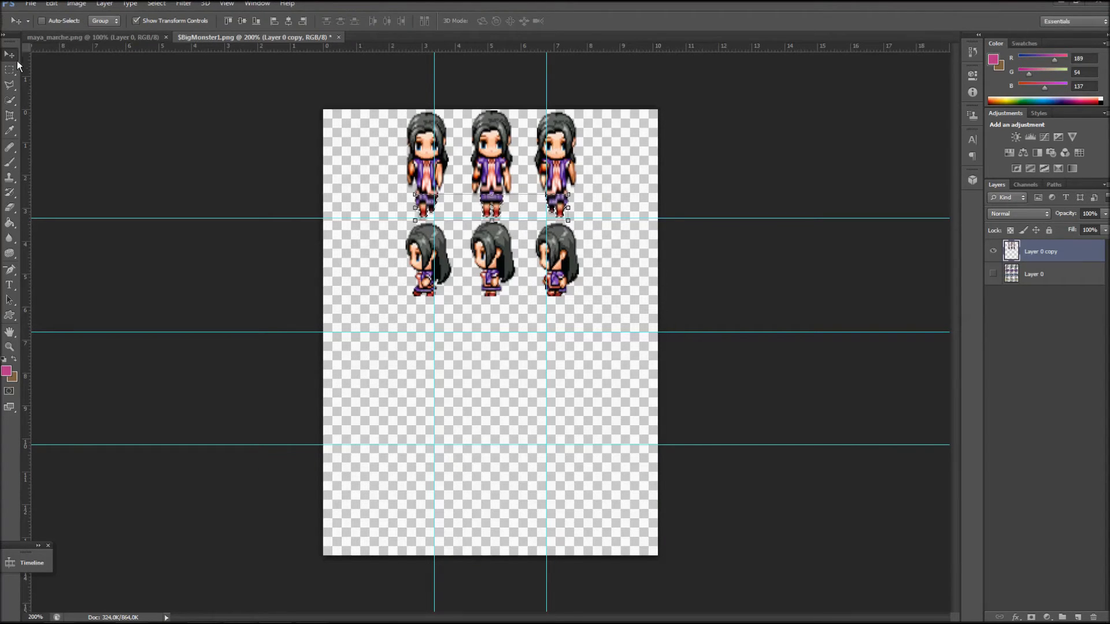
Select the lower part of the front-facing row and erase the stray pixels below the middle sprite's feet near the first horizontal guide.
click(12, 68)
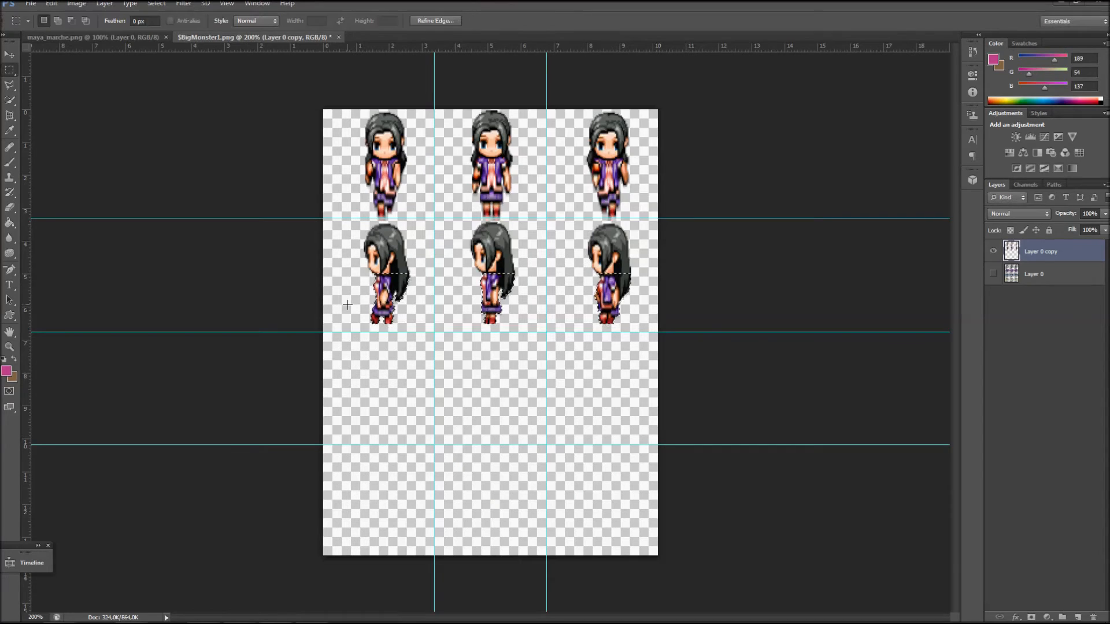
click(9, 55)
scroll(488, 224, up, 5)
click(11, 70)
drag(182, 76, 779, 290)
click(9, 208)
click(57, 20)
click(539, 202)
drag(550, 204, 480, 202)
Select the feet areas of the two outer front-facing sprites and erase the leftover pixels around the first horizontal guide.
scroll(489, 199, down, 4)
click(9, 70)
drag(26, 144, 196, 174)
drag(56, 115, 213, 223)
click(9, 208)
drag(139, 197, 117, 197)
click(9, 70)
drag(810, 151, 954, 230)
click(9, 208)
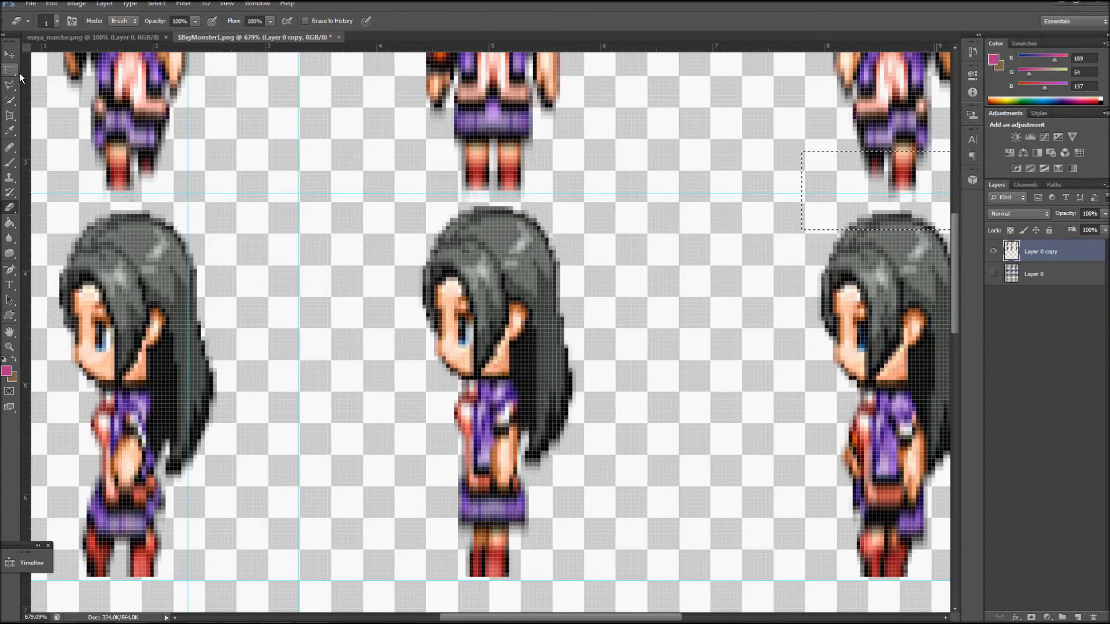
scroll(173, 129, down, 2)
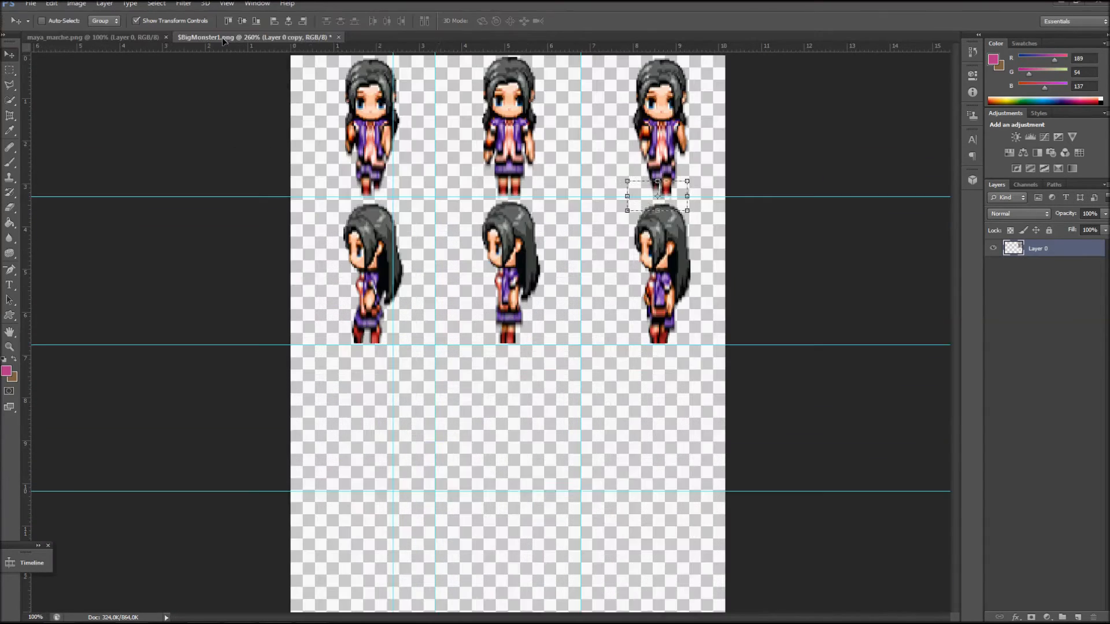
Place the last two rows of maya_marche sprites in $BigMonster1 and scale them to about 134% width and 149% height.
drag(222, 40, 509, 442)
drag(439, 514, 366, 582)
mouse_move(447, 441)
mouse_down()
mouse_move(449, 431)
mouse_move(449, 458)
mouse_up()
scroll(450, 447, down, 1)
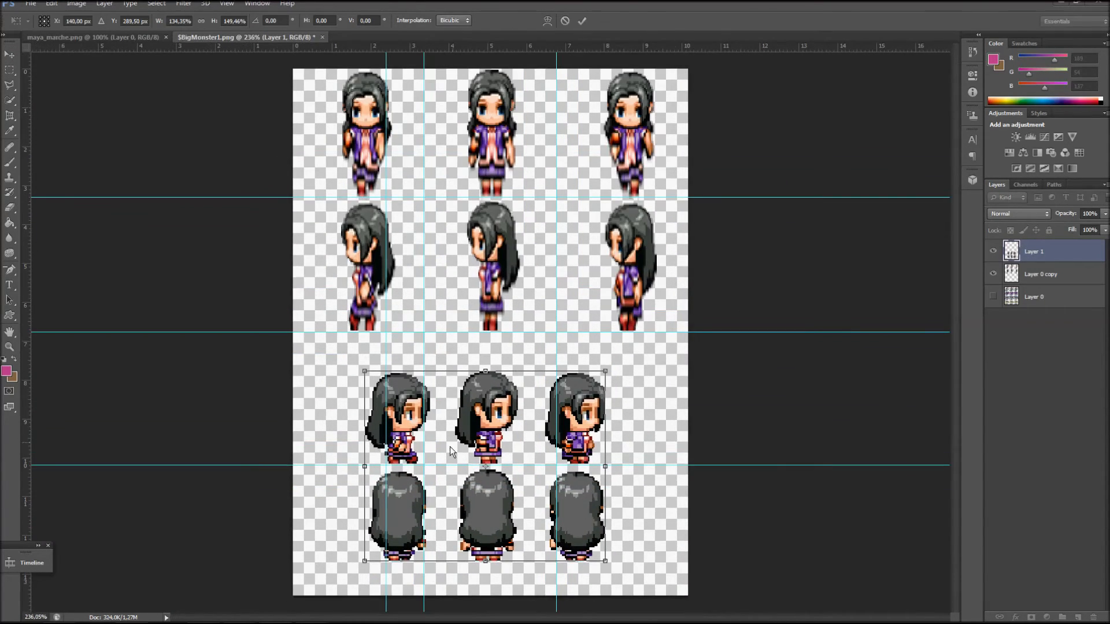
key(Return)
Select the row of right-facing sprites and move it straight up to the second horizontal guide.
click(9, 70)
drag(347, 361, 623, 467)
drag(499, 389, 498, 351)
Select the right-facing sprites' bodies below the heads and stretch them down toward the third horizontal guide.
drag(315, 388, 607, 425)
key(ctrl+t)
drag(461, 425, 465, 455)
click(9, 70)
key(Return)
Select the right-facing sprites' lower legs, stretch them down to the third horizontal guide and deselect.
drag(340, 435, 602, 459)
key(ctrl+t)
drag(467, 459, 468, 470)
key(Return)
key(ctrl+d)
Nudge the back-facing row, then stretch the lower halves of its sprites down to the canvas's lower edge at about 176% height.
drag(336, 466, 628, 581)
drag(486, 489, 488, 488)
drag(318, 524, 689, 580)
key(ctrl+t)
drag(503, 580, 503, 621)
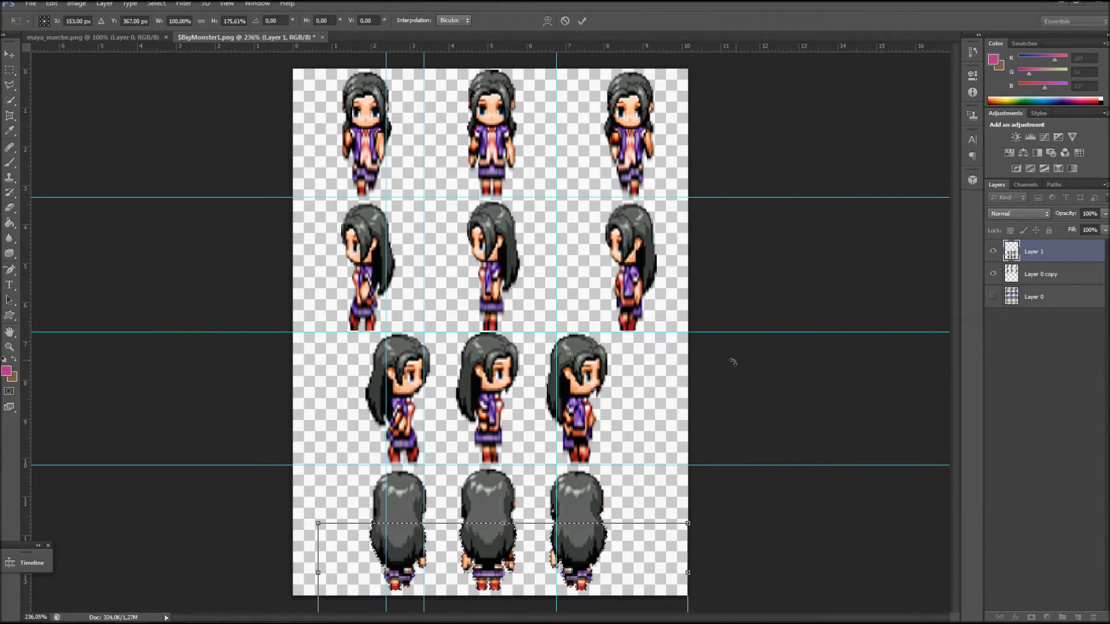
key(Return)
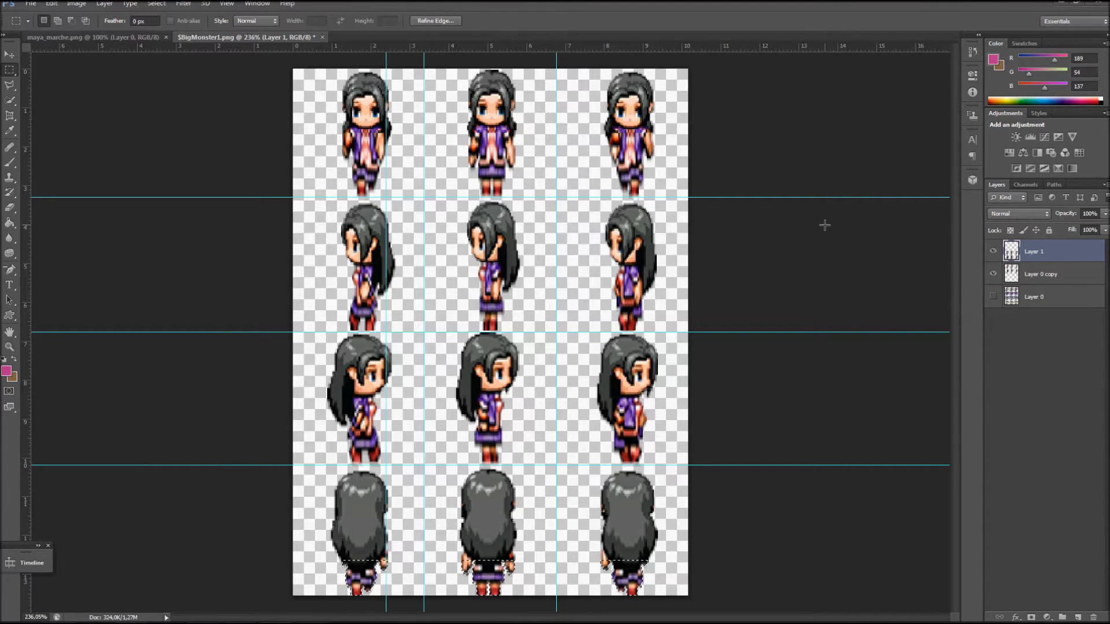
Hide and show Layer 0 copy to check its sprites, and duplicate that layer within $BigMonster1.png.
click(1032, 278)
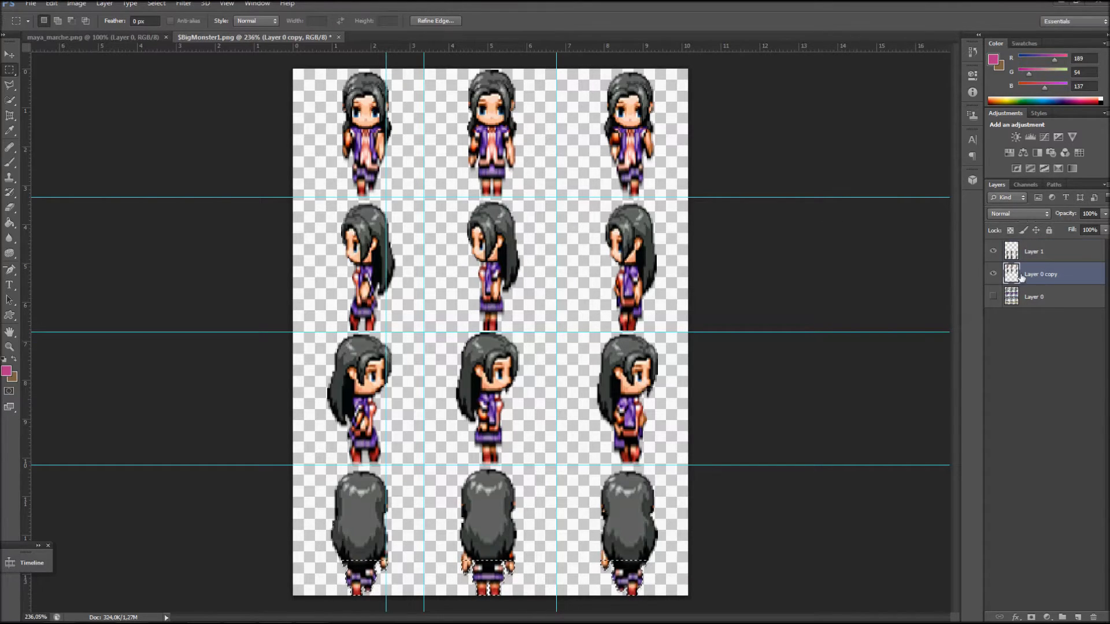
click(994, 274)
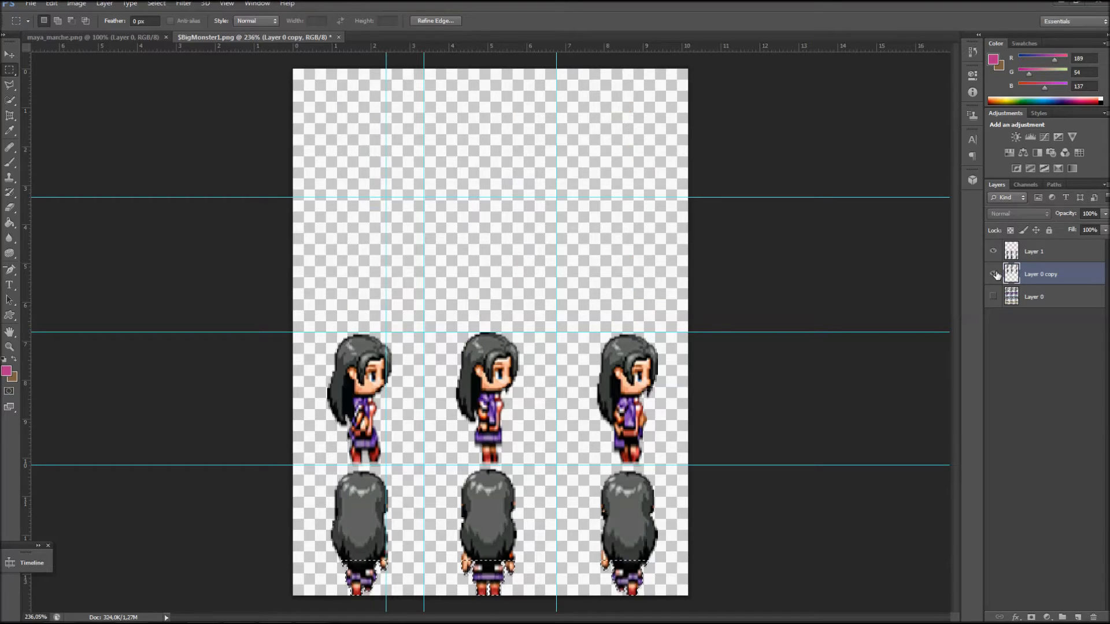
click(994, 274)
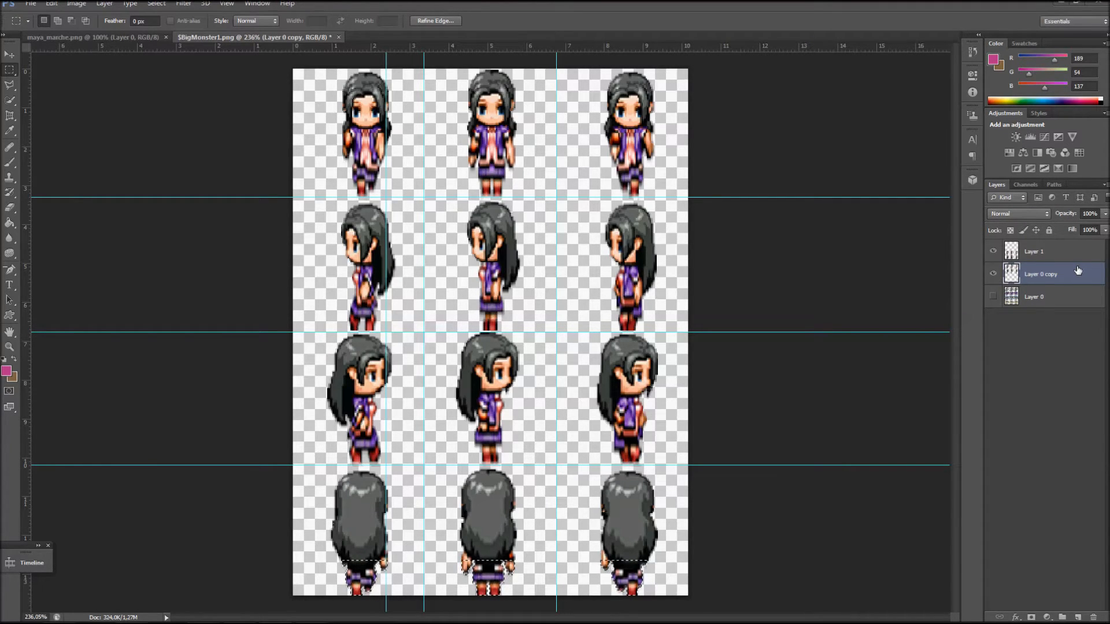
right_click(1036, 278)
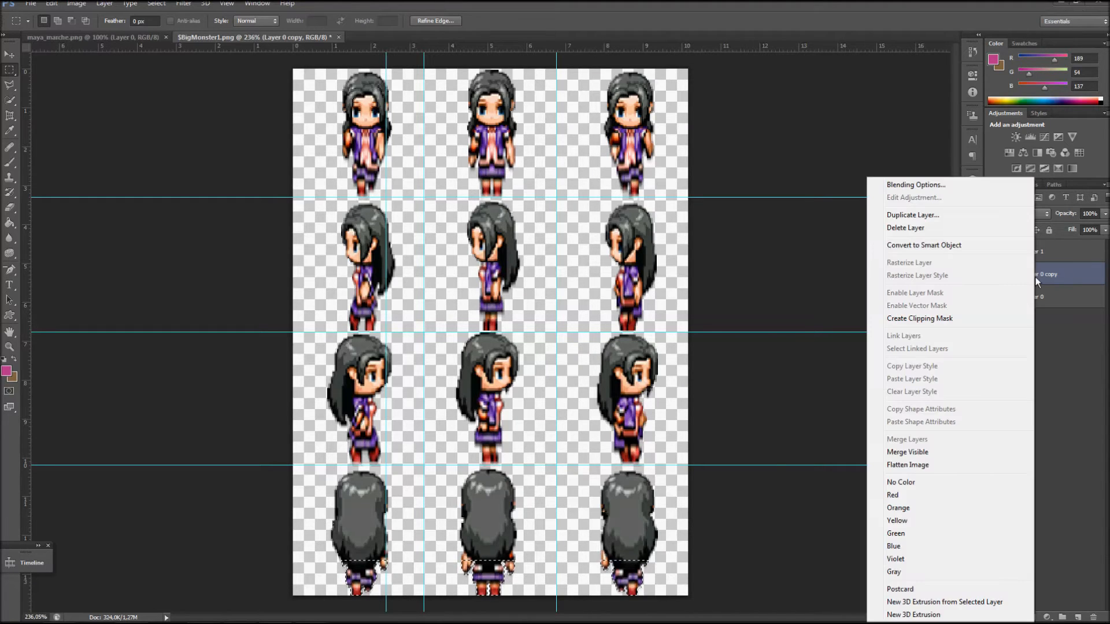
click(932, 215)
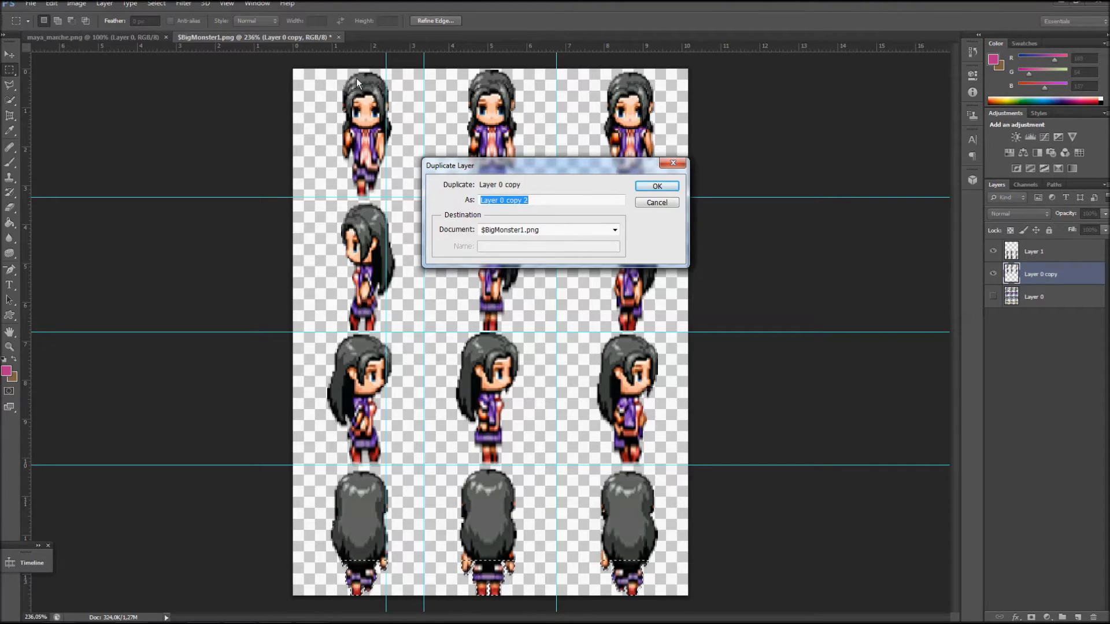
click(652, 185)
Duplicate the newest Layer 0 copy three more times within $BigMonster1.png, keeping the default names.
right_click(1039, 274)
click(925, 215)
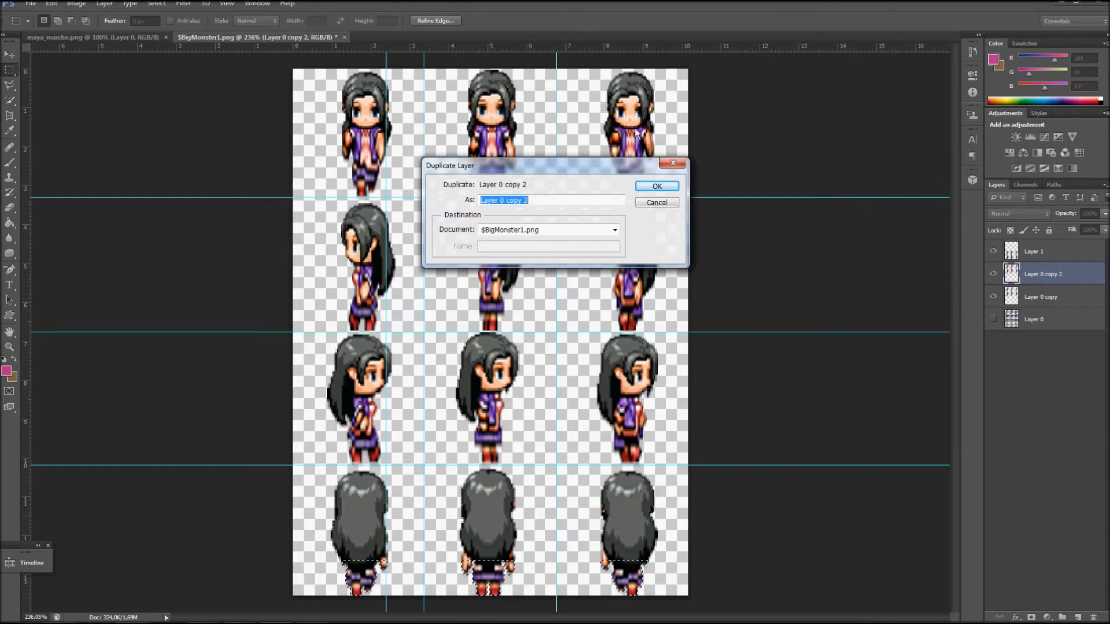
click(653, 186)
right_click(1039, 274)
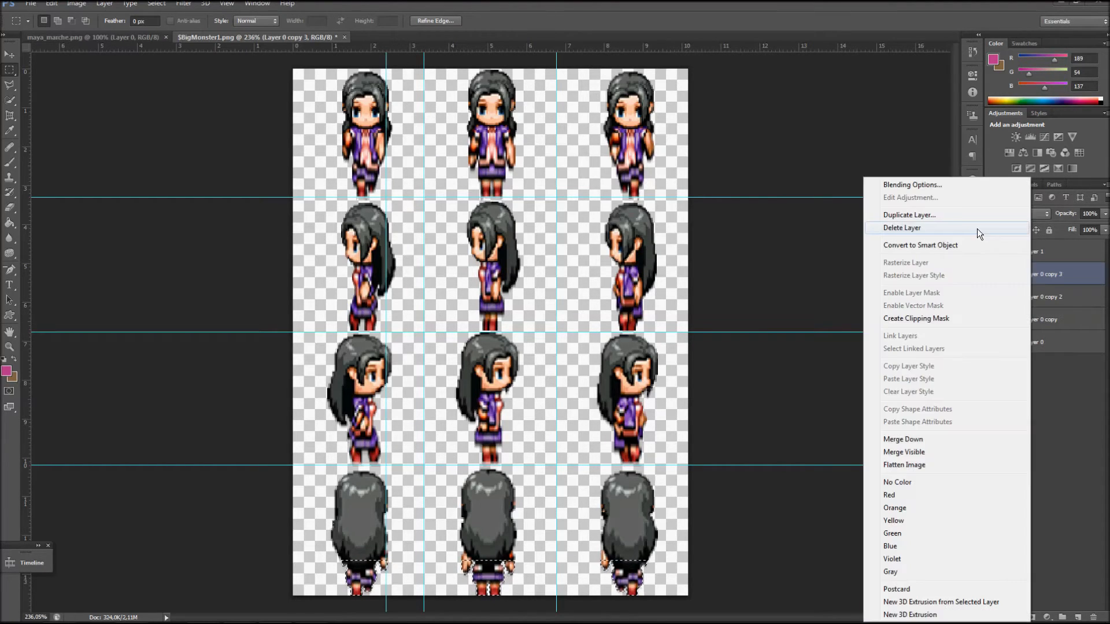
click(956, 216)
click(654, 186)
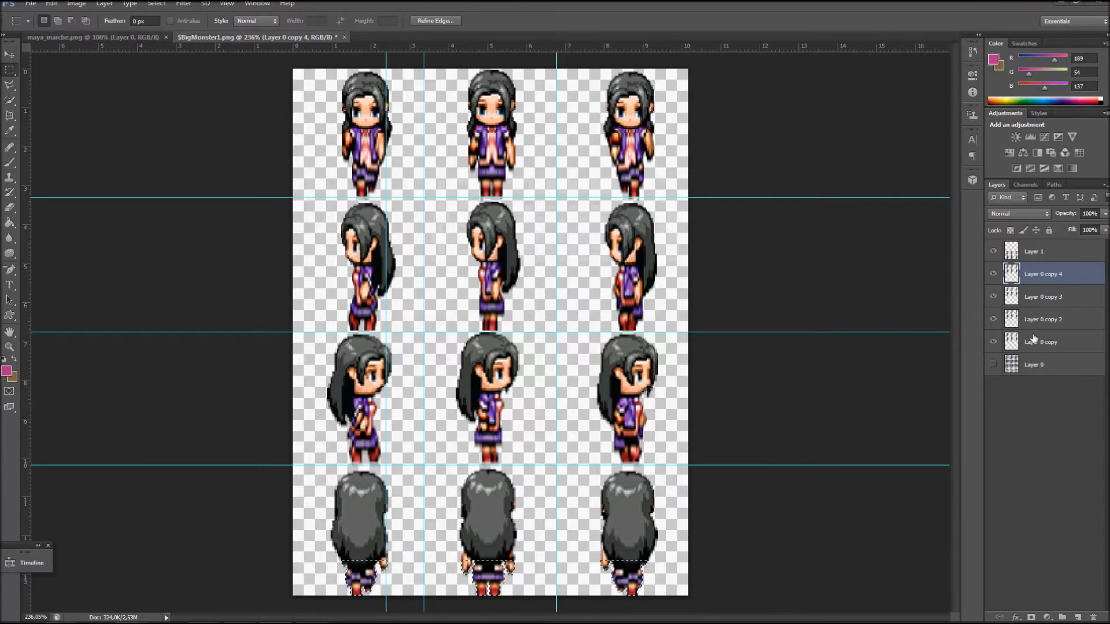
right_click(1037, 281)
click(874, 214)
click(657, 187)
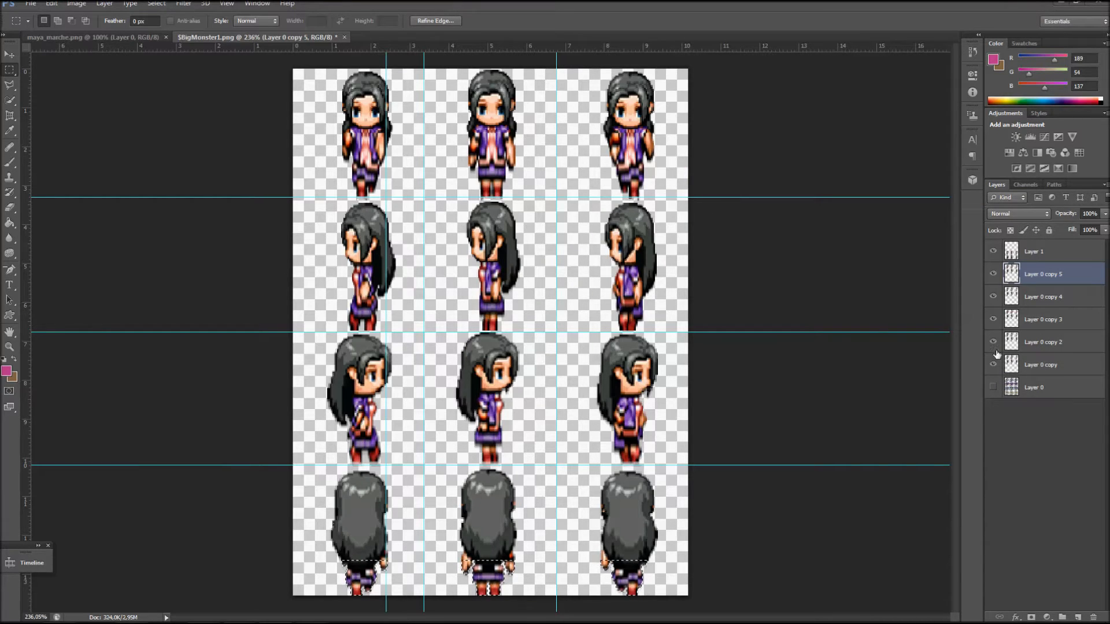
Hide Layer 0 copy, copy 2, copy 3 and copy 4 to examine the sprites with a single copy visible.
click(993, 365)
click(994, 341)
click(993, 319)
click(993, 297)
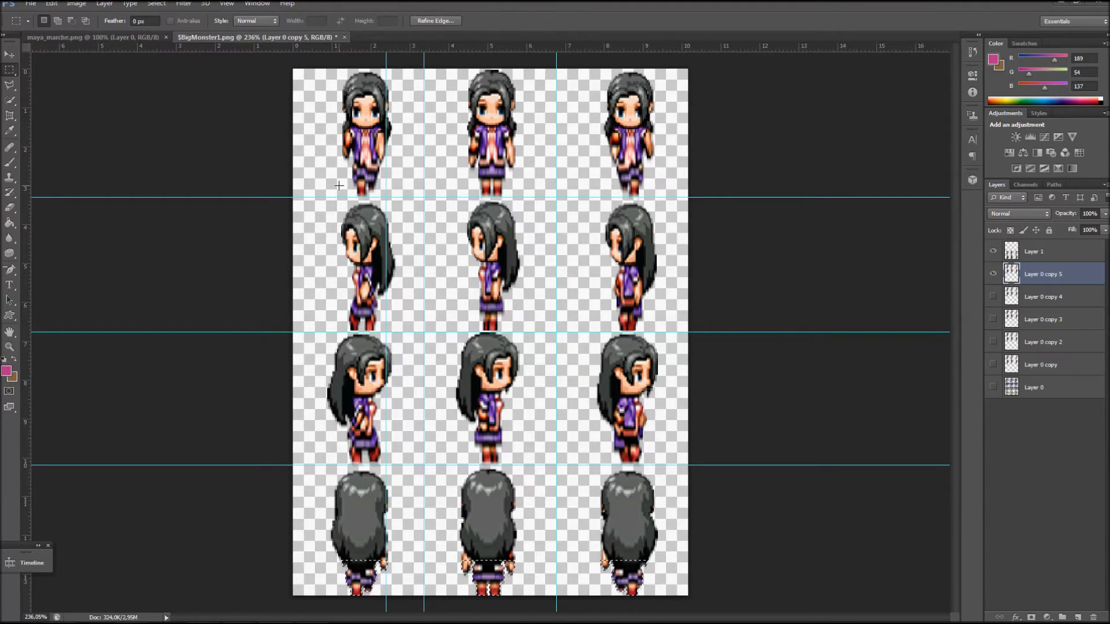
scroll(339, 185, up, 1)
scroll(340, 185, up, 1)
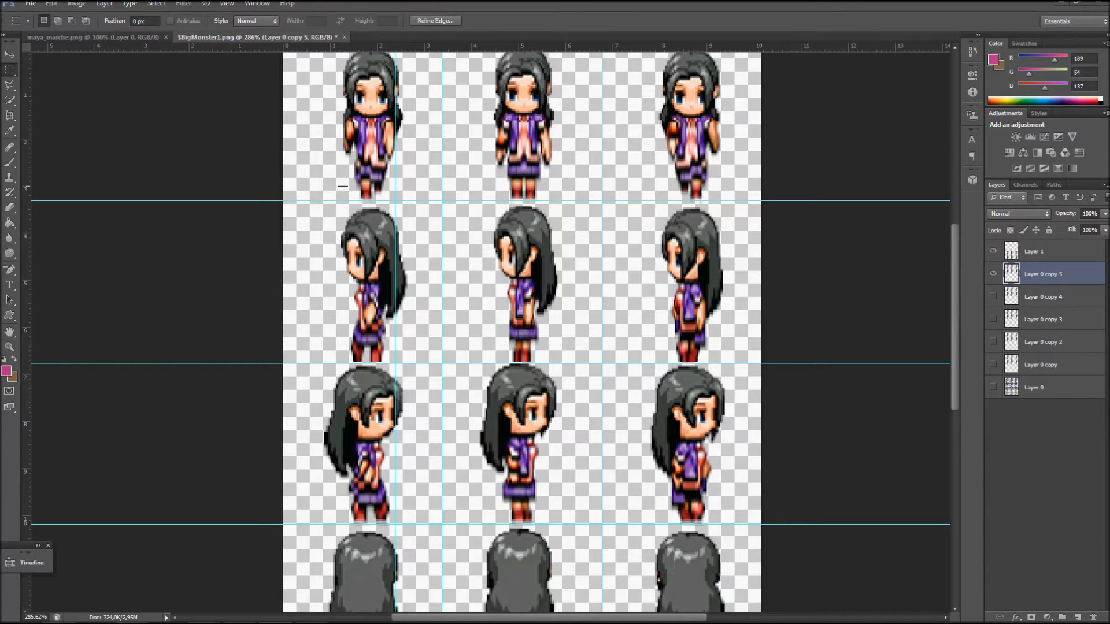
Undo the last action and select the entire canvas with a rectangular marquee.
click(52, 4)
click(59, 18)
scroll(193, 68, up, 2)
drag(214, 73, 891, 617)
scroll(593, 178, up, 5)
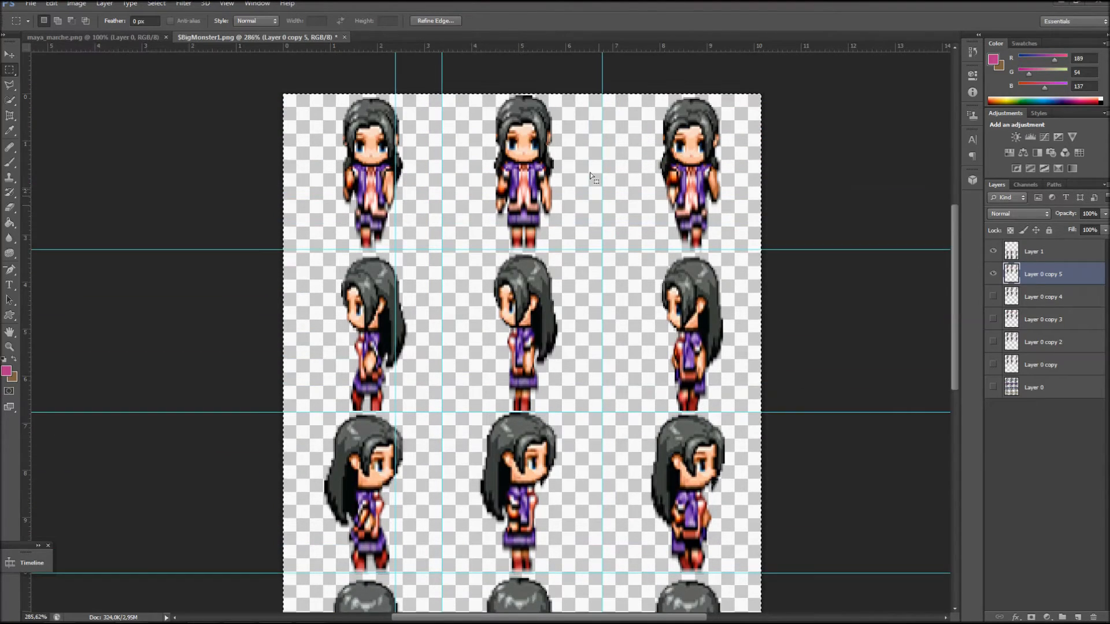
scroll(592, 177, up, 1)
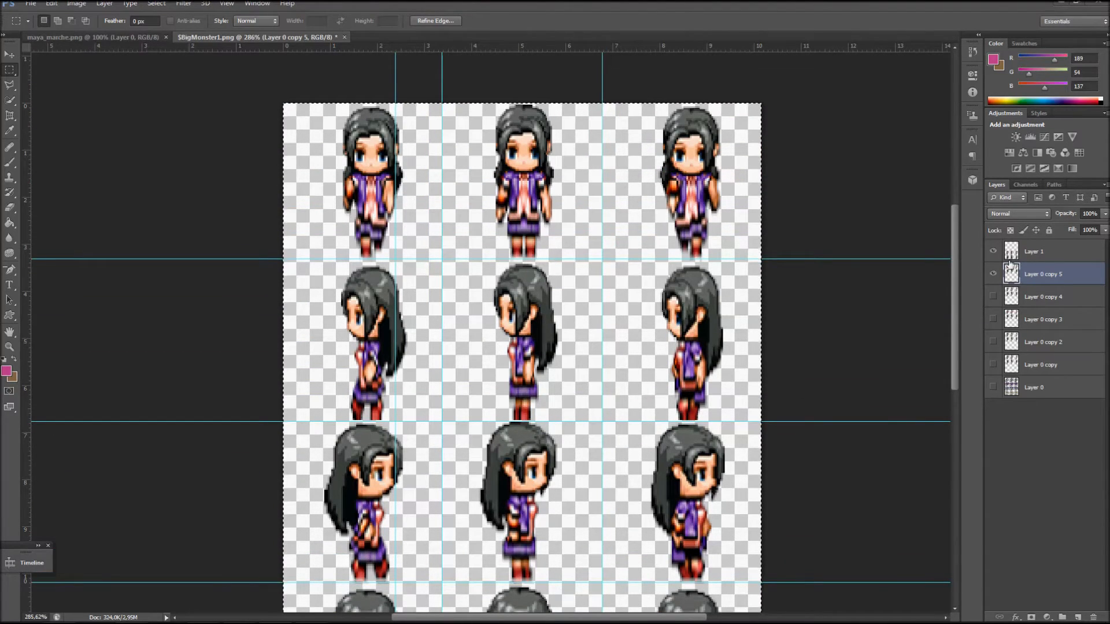
Toggle Layer 0 copy 5 and show the four lower copies again to compare the single and stacked sprites.
click(994, 275)
click(994, 275)
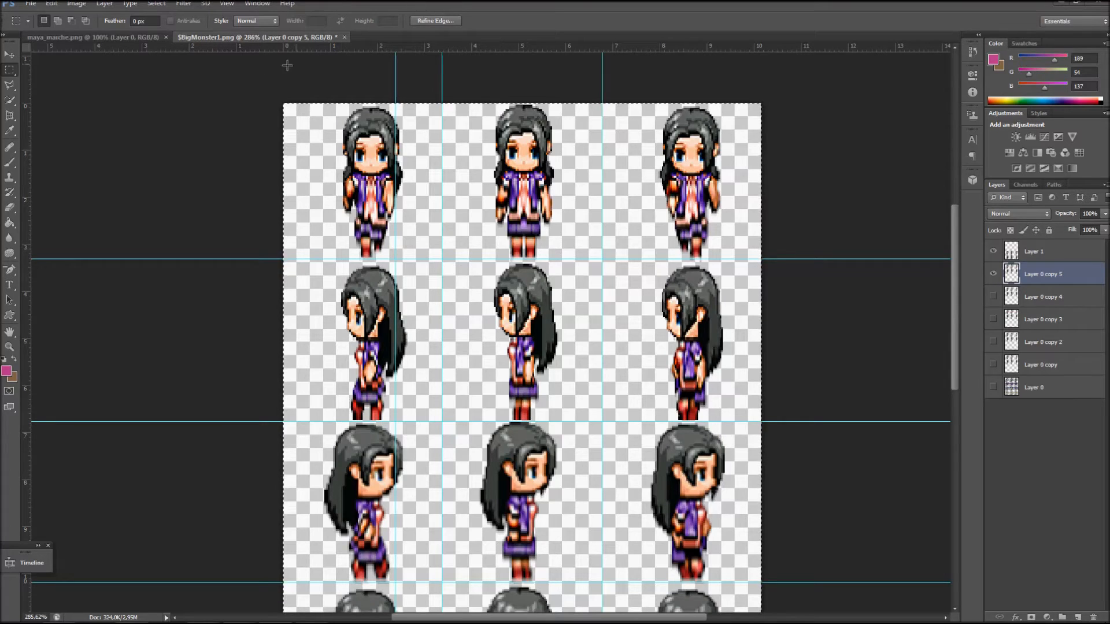
click(994, 297)
click(993, 320)
click(994, 342)
click(995, 364)
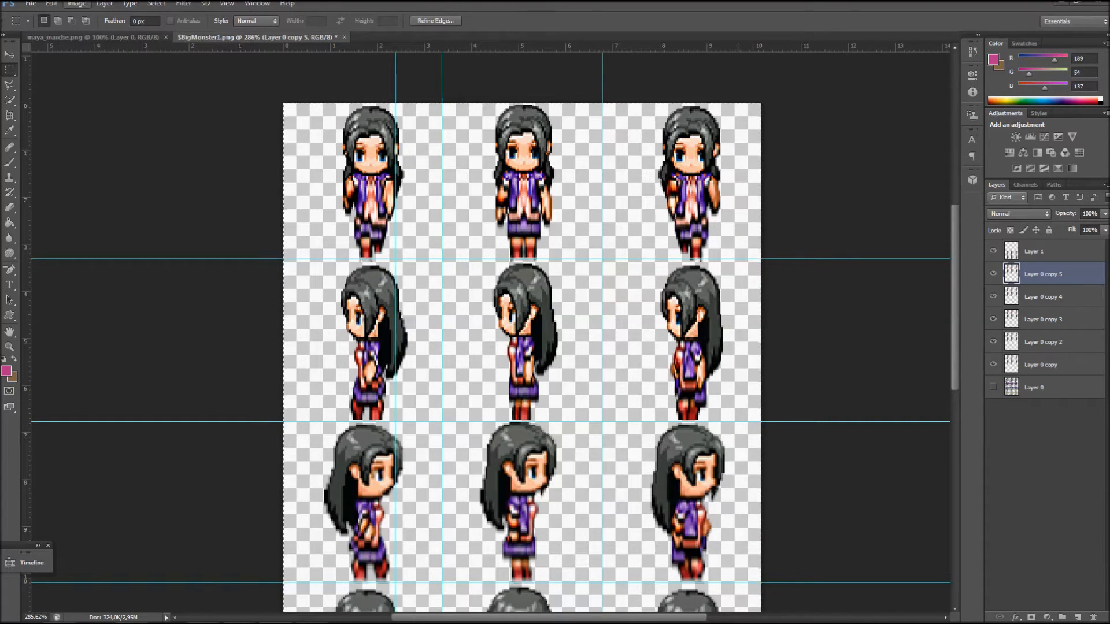
Apply a Brightness/Contrast adjustment to Layer 0 copy 5 with brightness -20 and contrast 19.
key(ctrl+d)
click(81, 8)
mouse_move(95, 30)
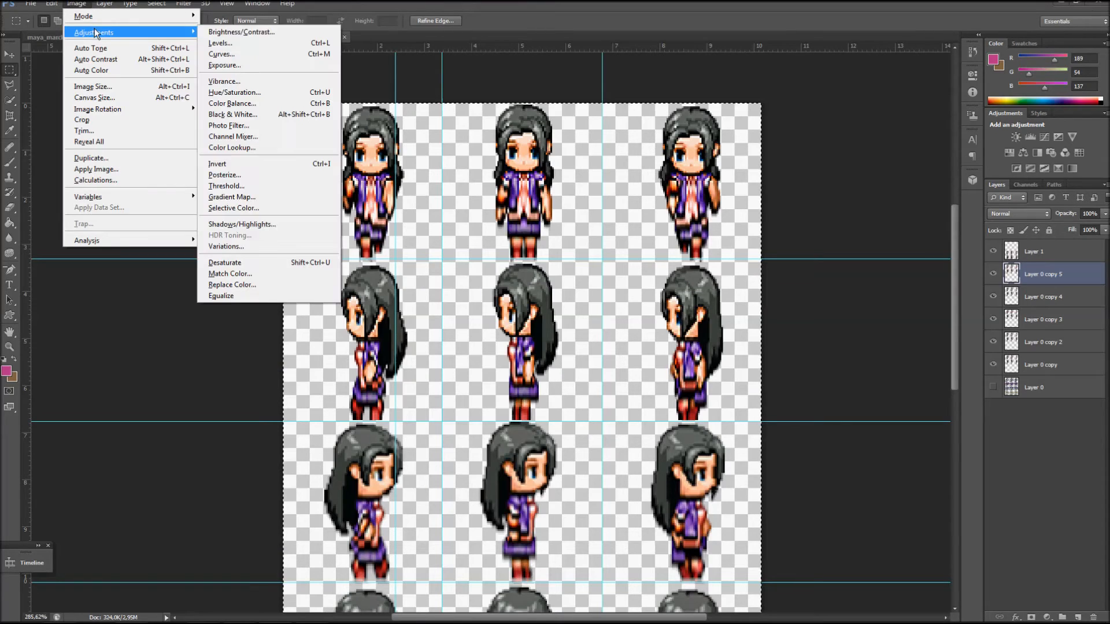
click(257, 32)
drag(708, 64, 719, 92)
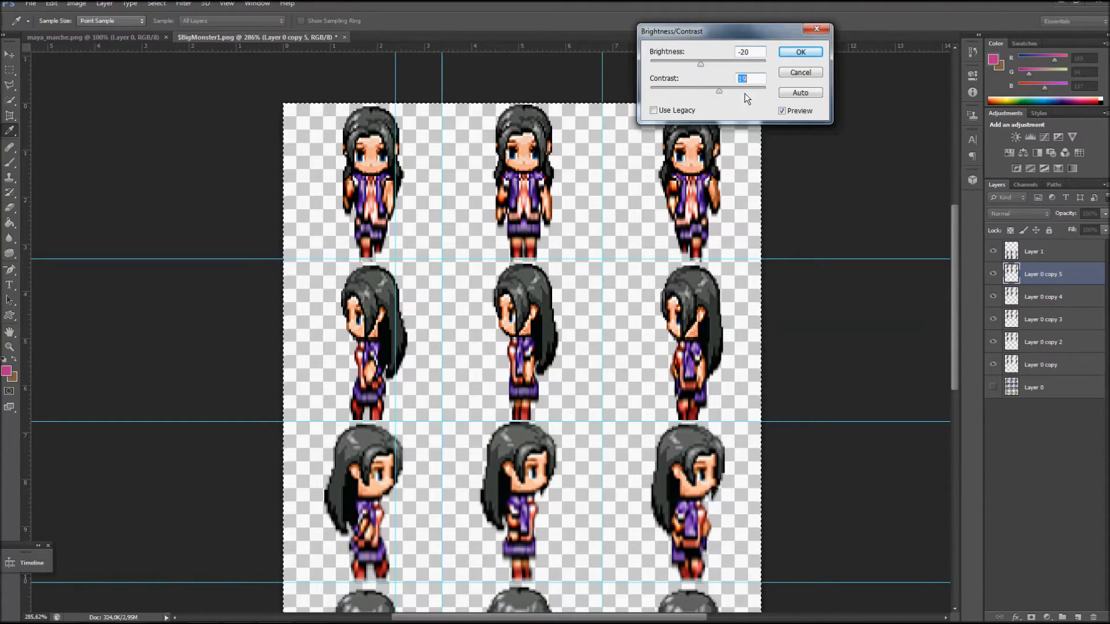
click(801, 52)
Examine the whole sheet at reduced sizes and compare the sprites with Layer 0 copy 5 hidden and shown.
scroll(777, 136, down, 5)
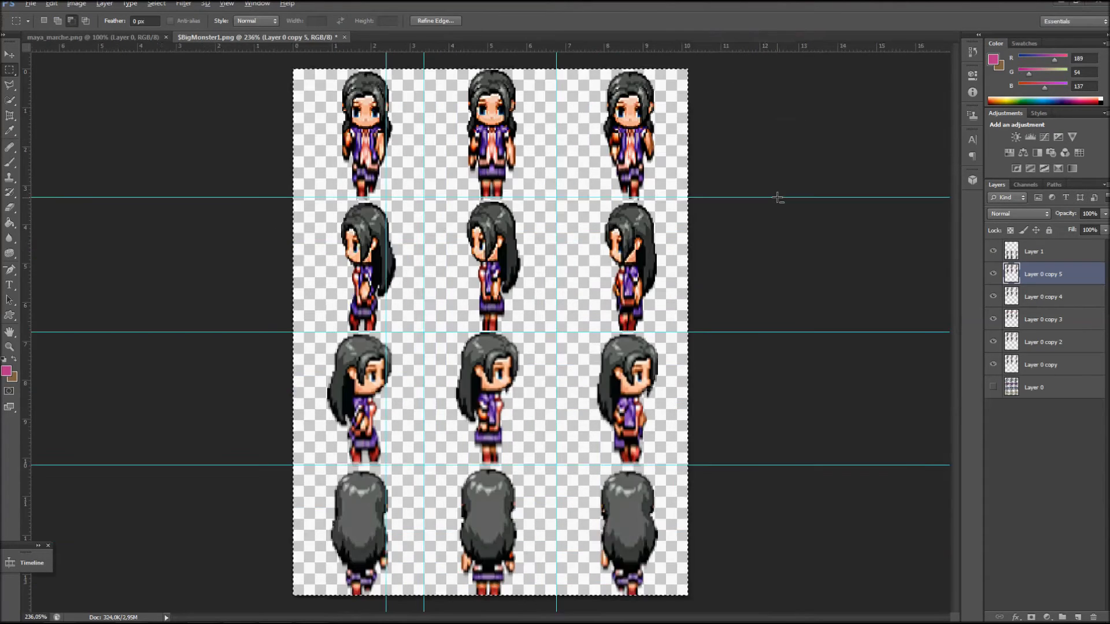
scroll(777, 199, down, 2)
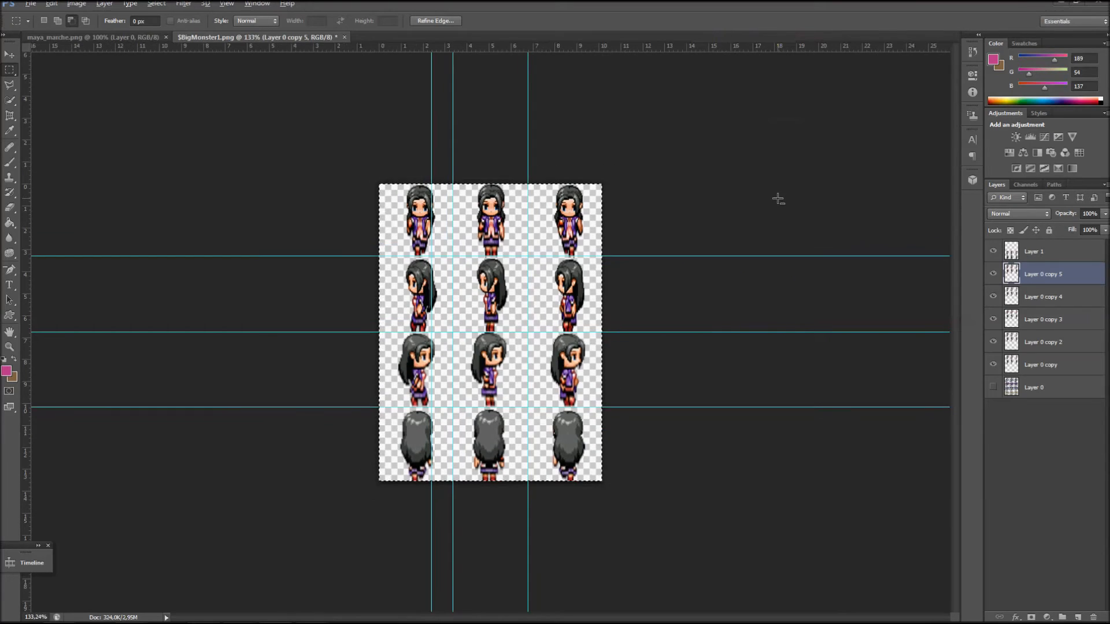
scroll(778, 199, up, 1)
scroll(778, 199, down, 1)
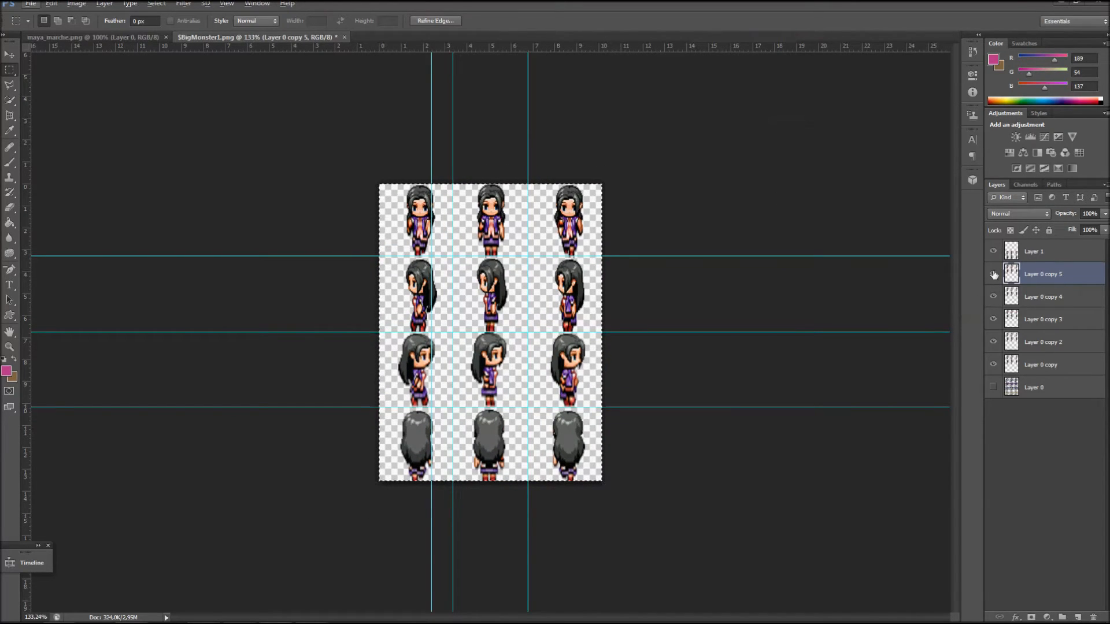
click(994, 275)
click(994, 275)
click(994, 274)
click(994, 275)
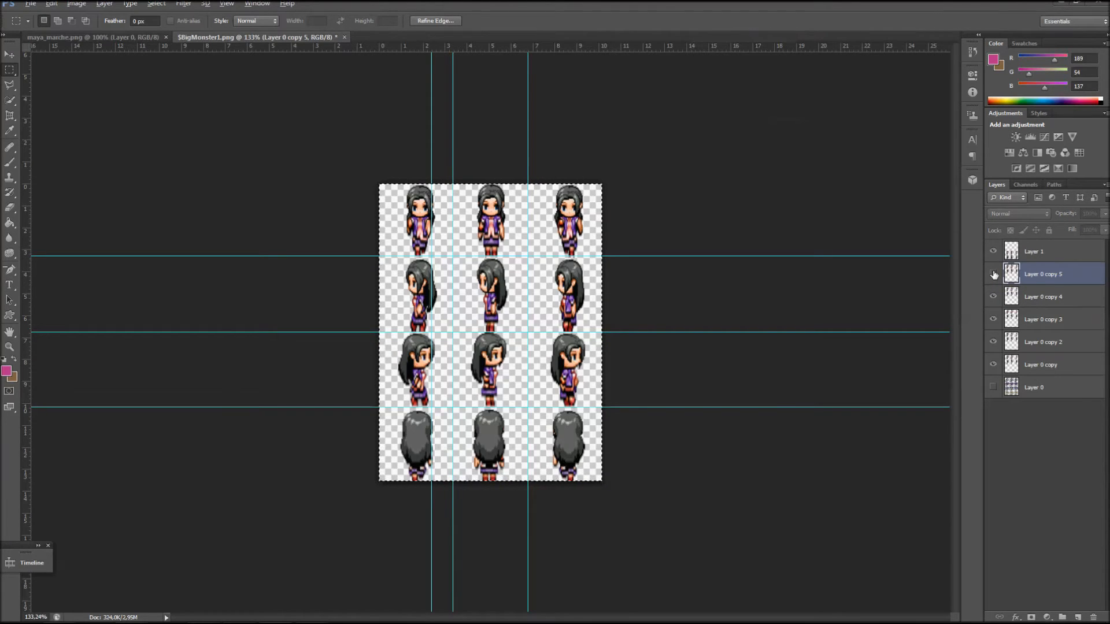
scroll(812, 281, up, 1)
scroll(812, 282, up, 3)
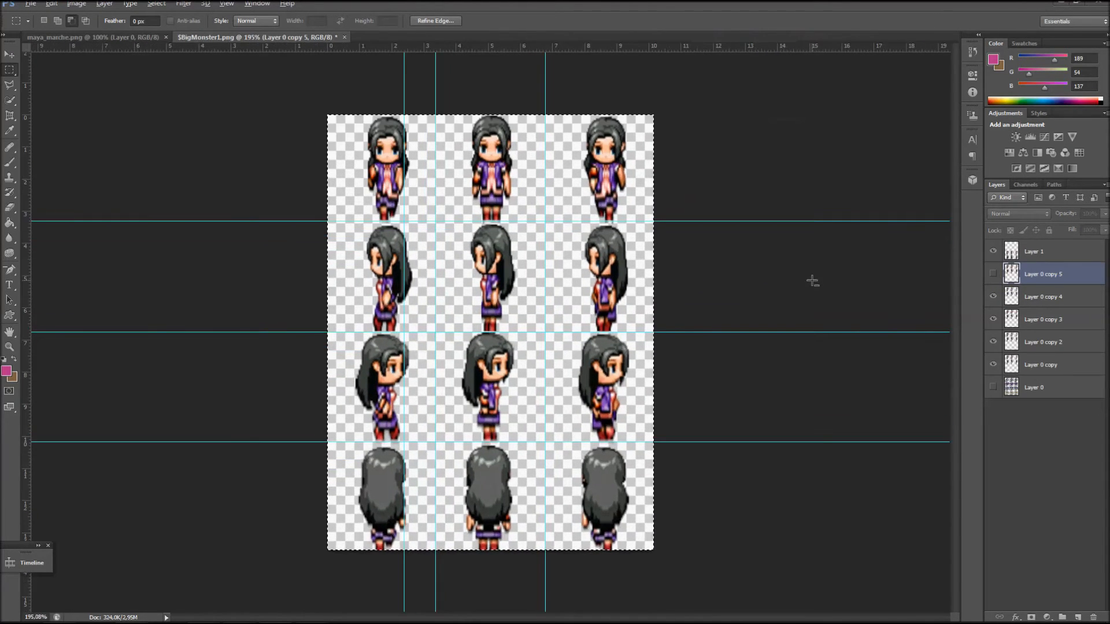
scroll(815, 282, down, 1)
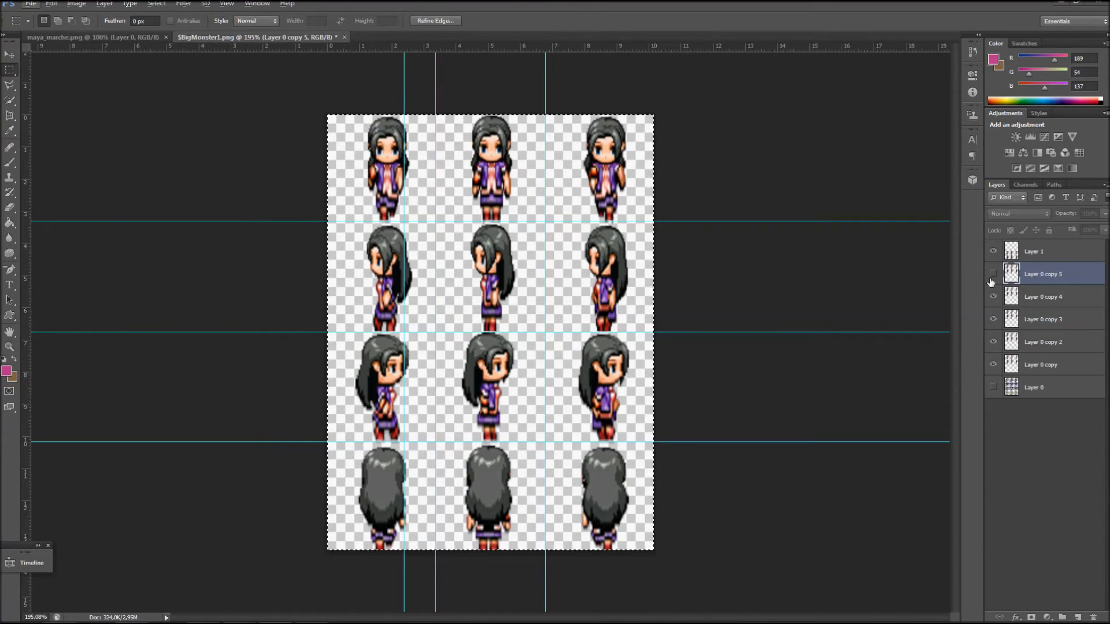
click(994, 274)
click(993, 276)
click(993, 275)
click(994, 275)
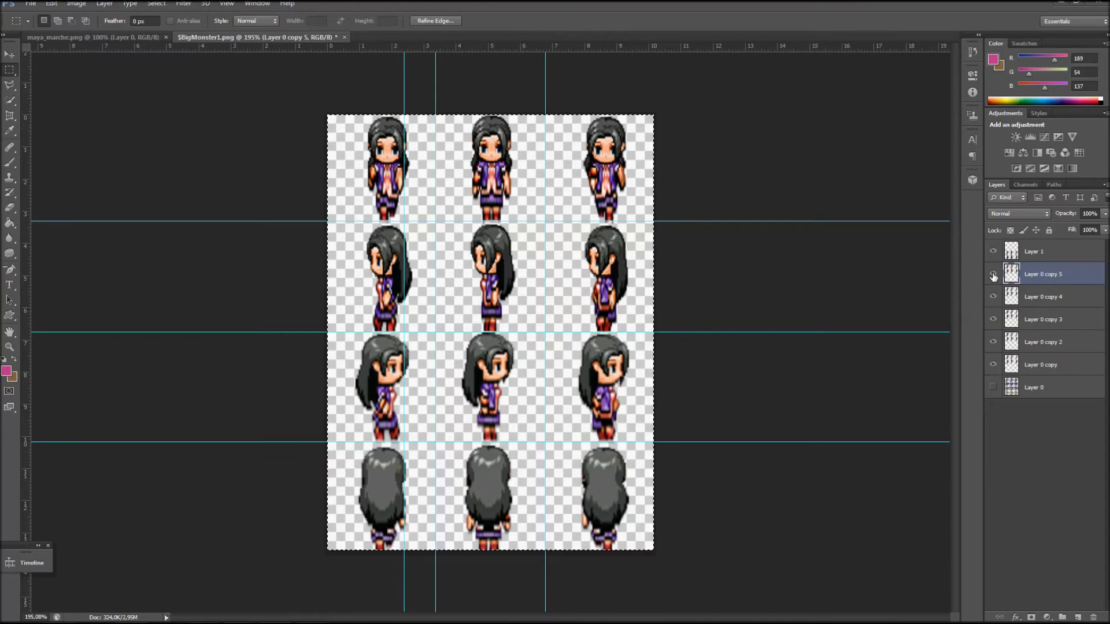
click(993, 275)
click(993, 275)
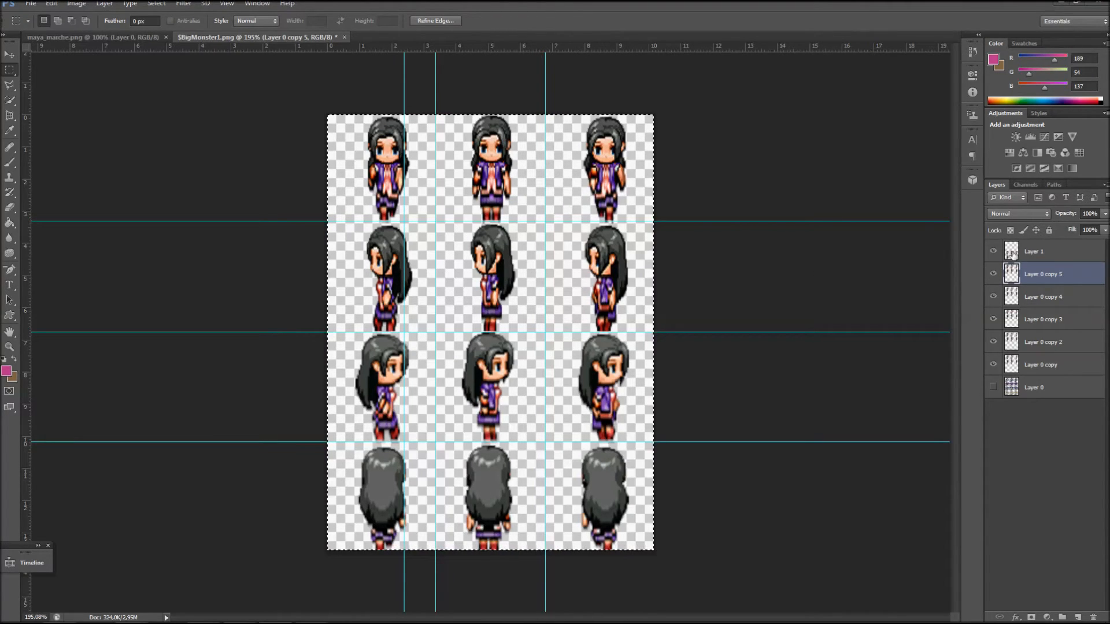
Duplicate Layer 1 and its new copy once each within $BigMonster1.png, keeping the default names.
click(1033, 254)
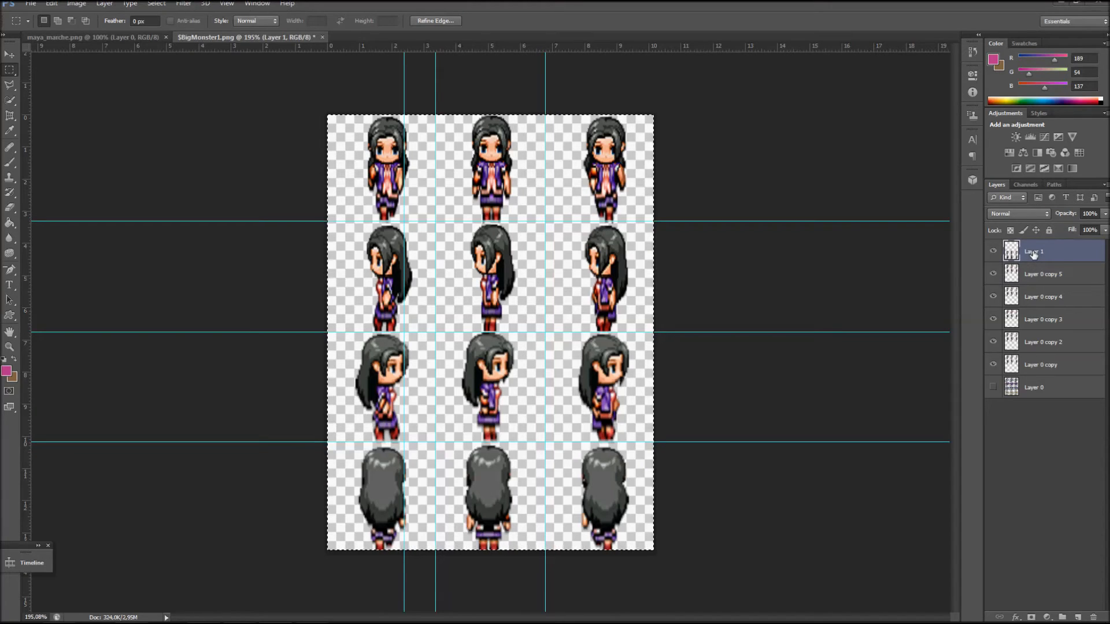
right_click(1033, 253)
click(927, 223)
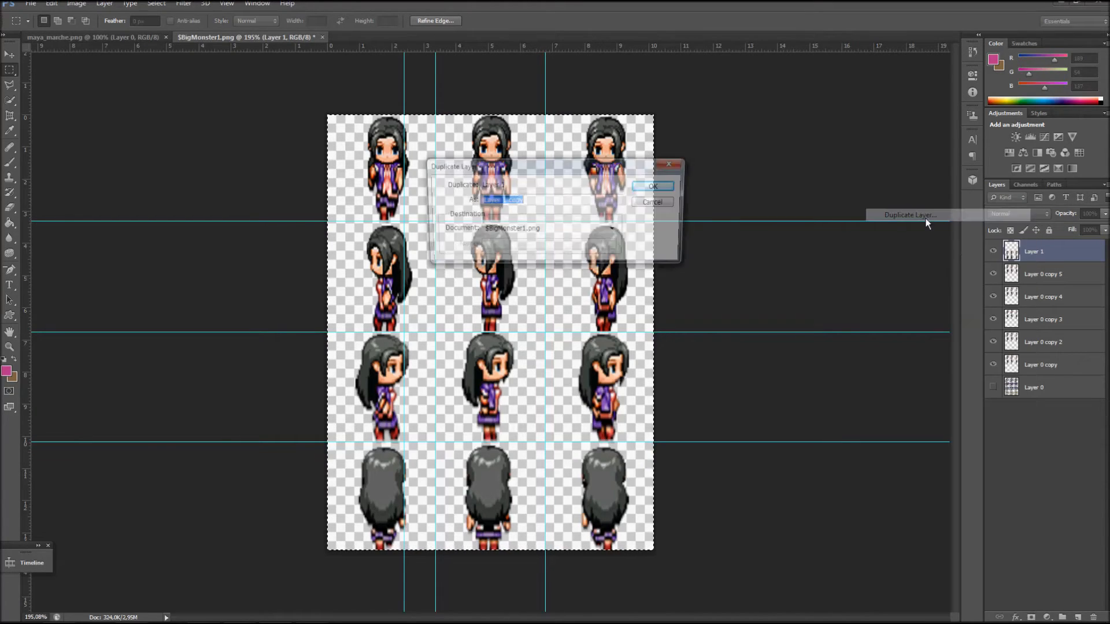
click(652, 186)
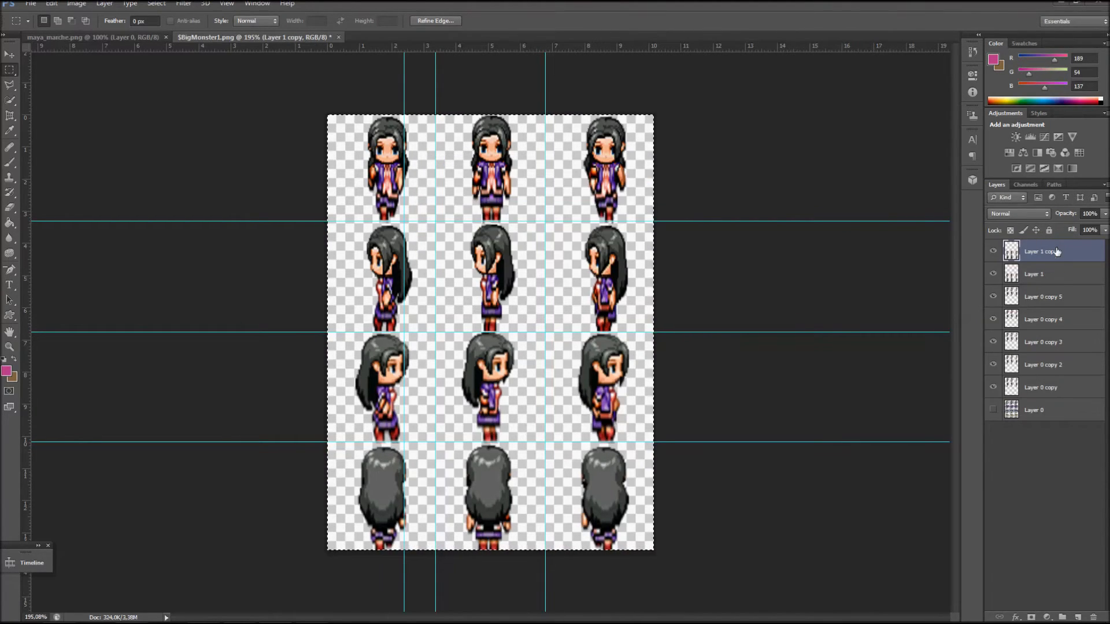
right_click(1057, 252)
click(925, 221)
click(654, 185)
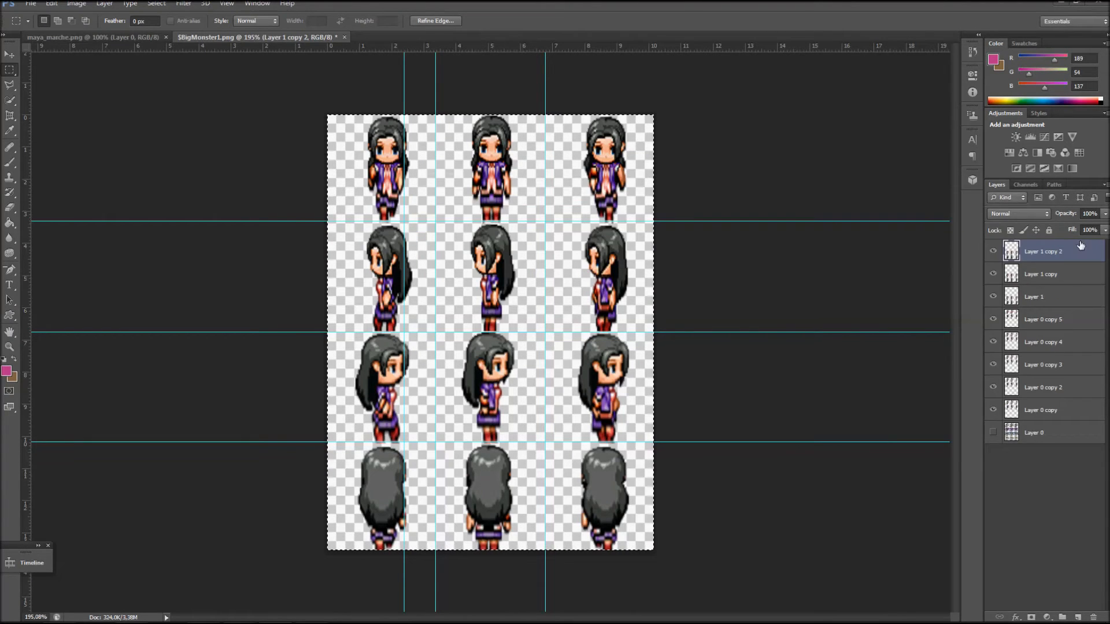
Duplicate Layer 1 copy 2 and its new copy once each within $BigMonster1.png, keeping the default names.
right_click(1081, 246)
click(928, 213)
click(652, 187)
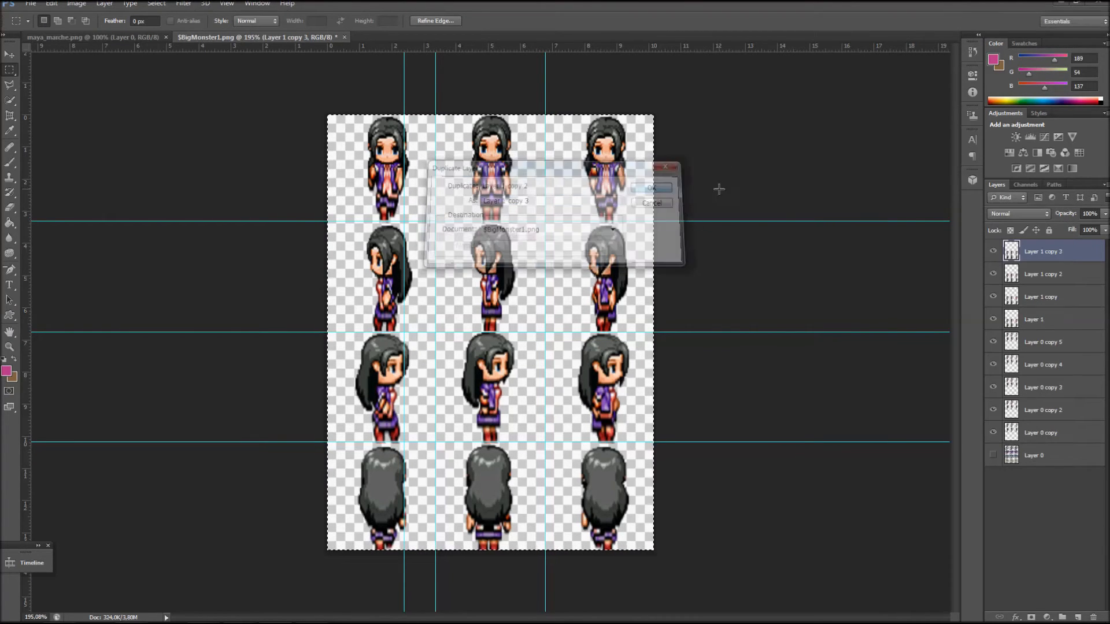
right_click(1052, 252)
click(925, 213)
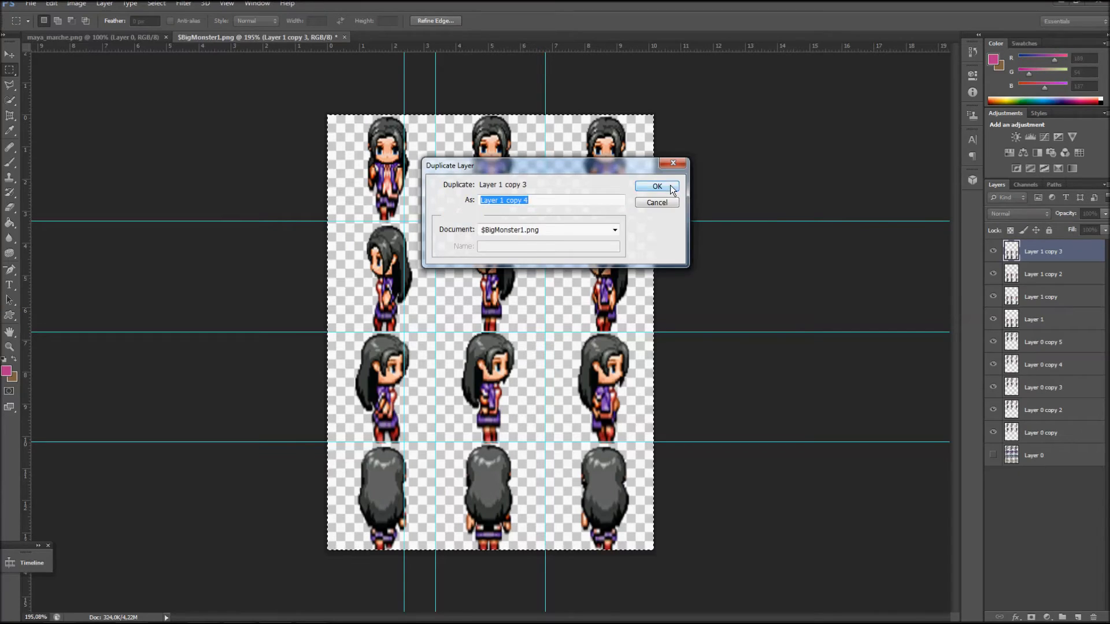
click(672, 188)
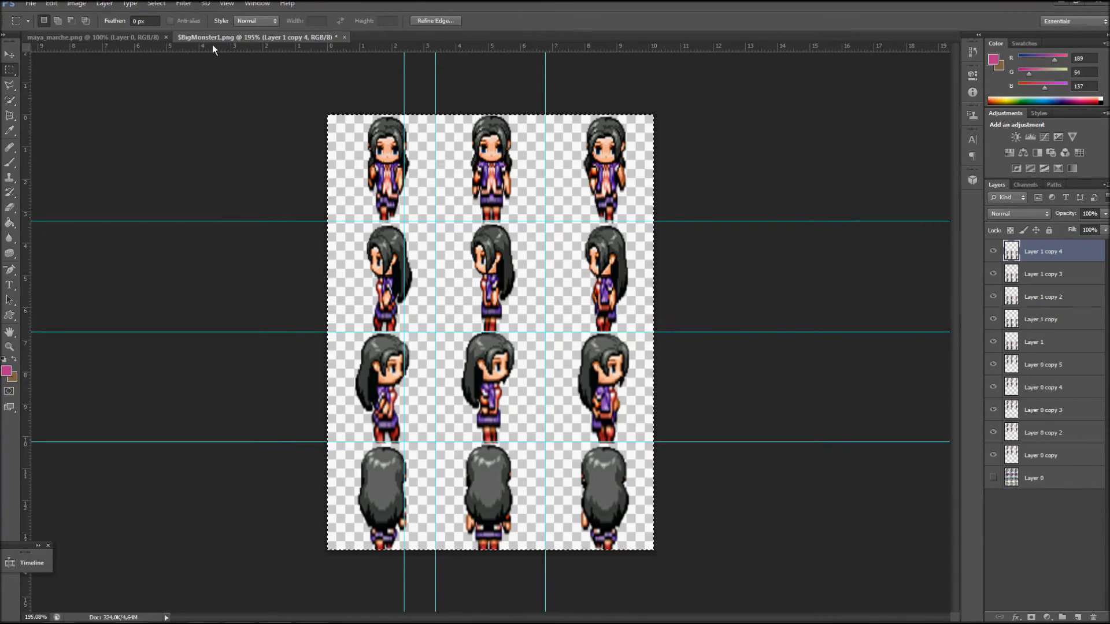
Apply the Sharpen filter to Layer 1 copy 4.
click(183, 3)
mouse_move(201, 177)
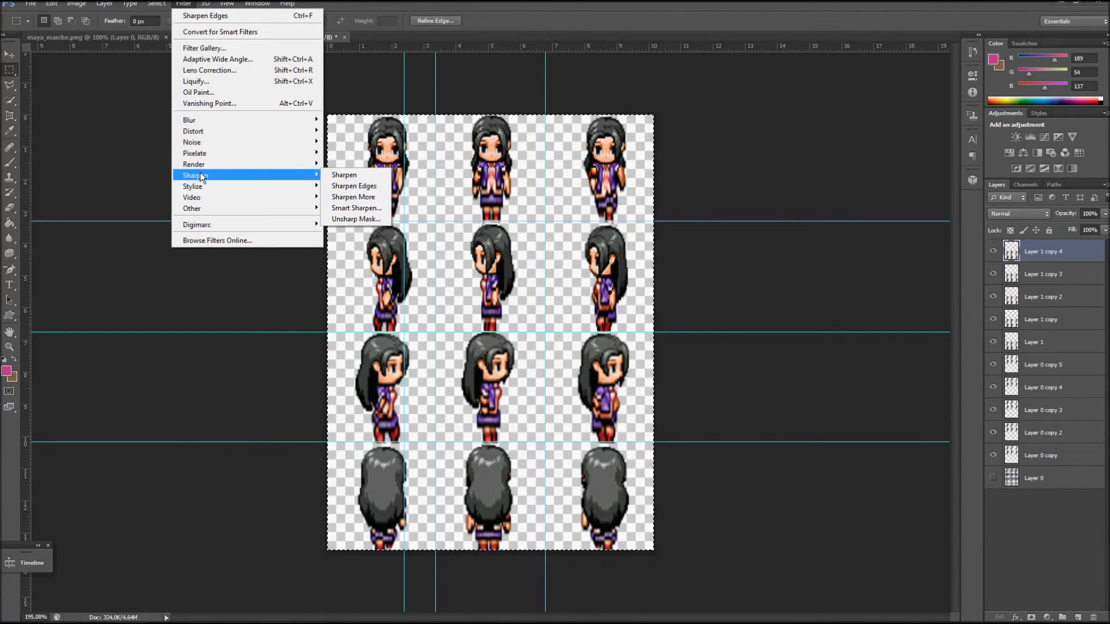
click(345, 175)
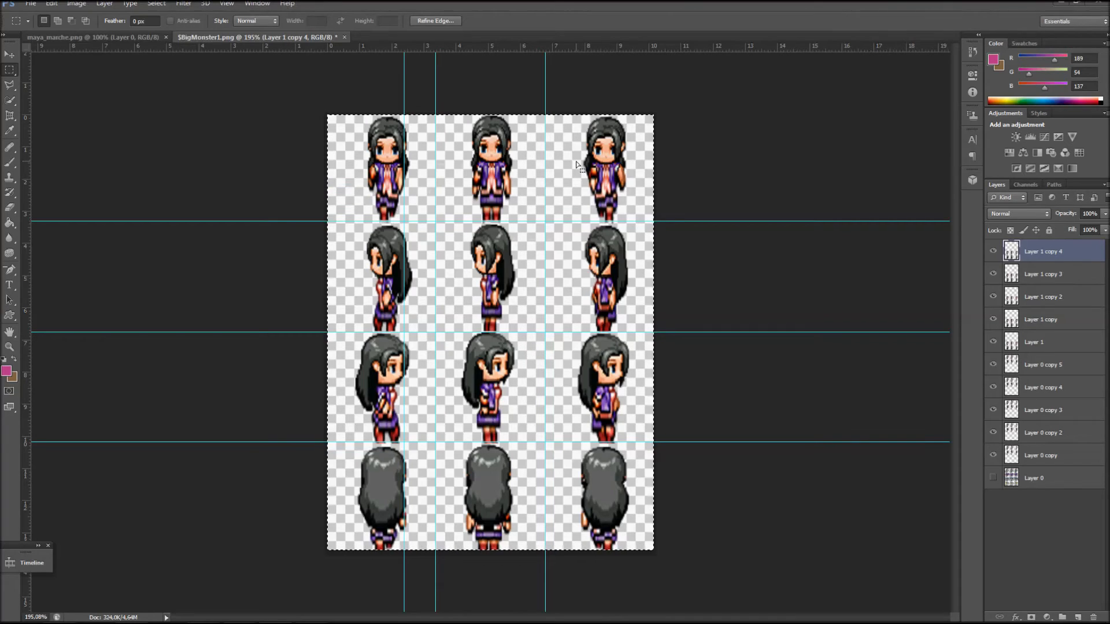
Apply a Brightness/Contrast adjustment to Layer 1 copy 4 with brightness -20 and contrast 21.
click(81, 4)
mouse_move(116, 33)
click(232, 34)
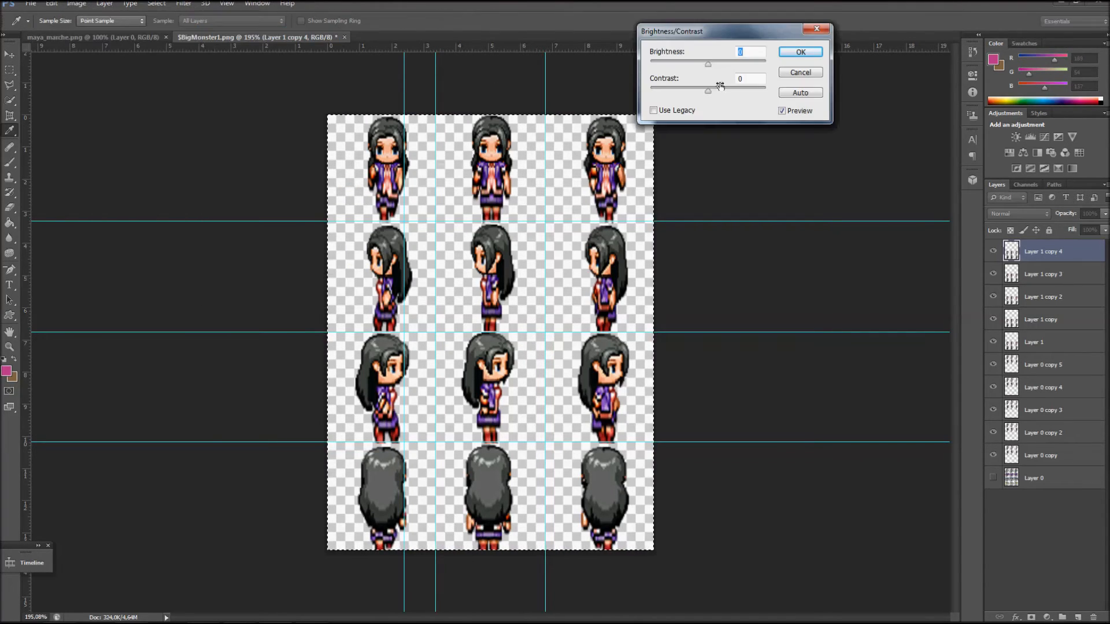
mouse_move(707, 63)
mouse_down()
mouse_move(685, 65)
mouse_move(701, 67)
mouse_up()
drag(708, 91, 721, 94)
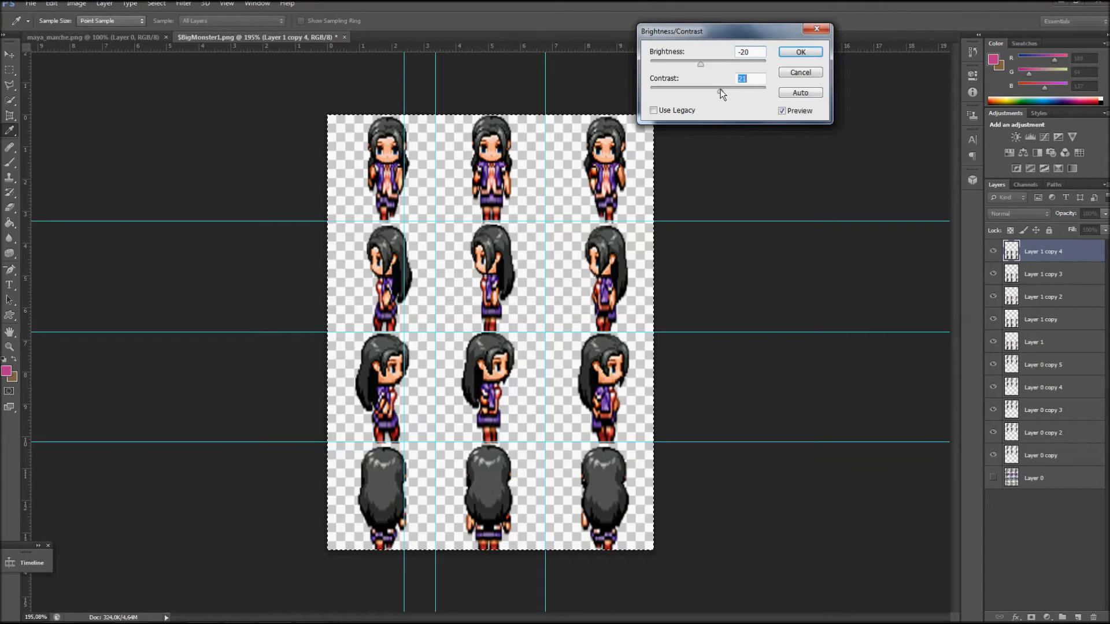
click(801, 52)
key(m)
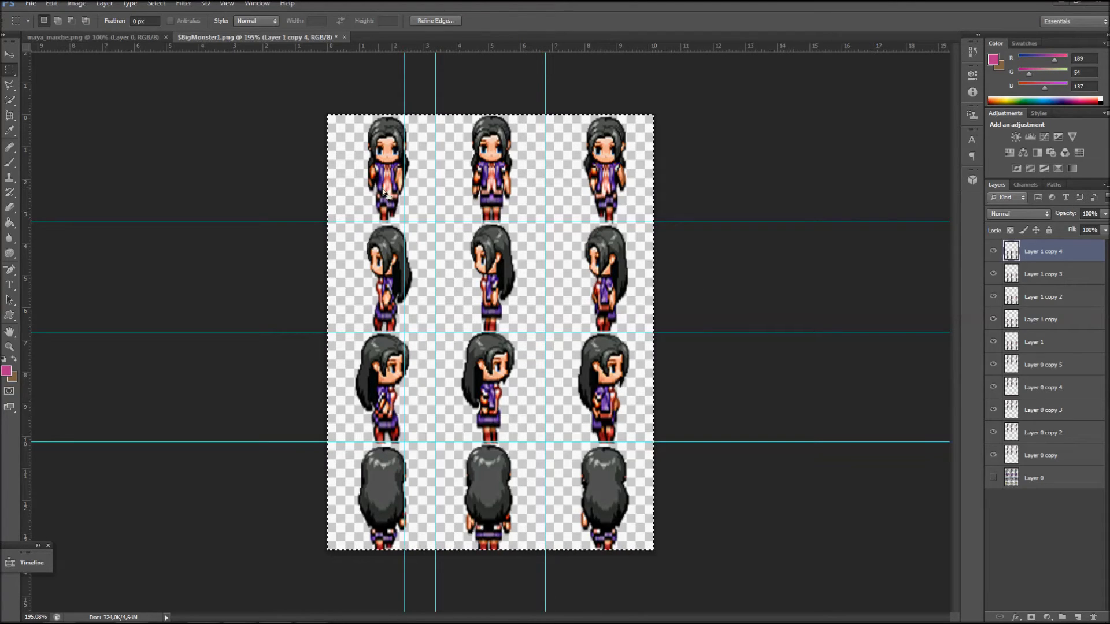
Start saving the sheet under a new name in the characters folder and enter $Maya_Actors1 as its file name.
click(30, 4)
mouse_move(52, 4)
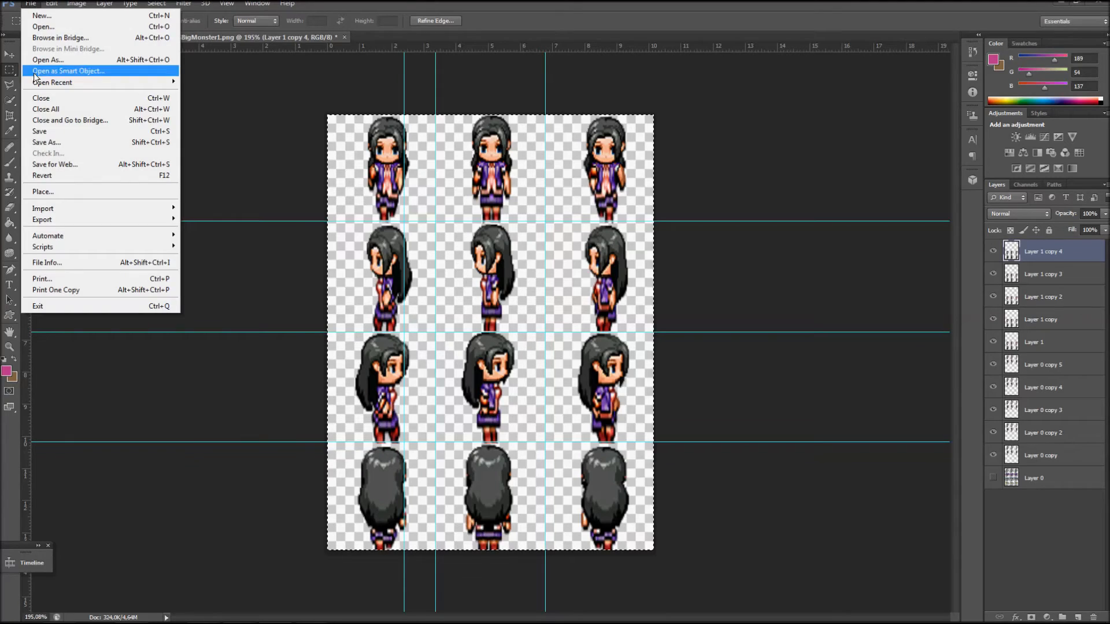
click(55, 141)
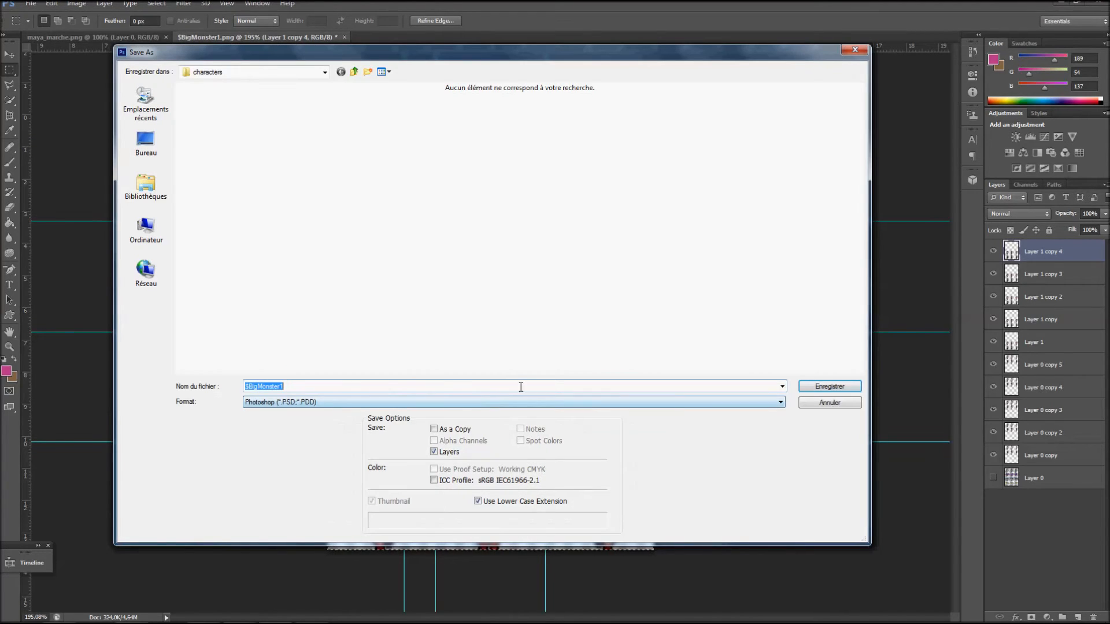
click(355, 387)
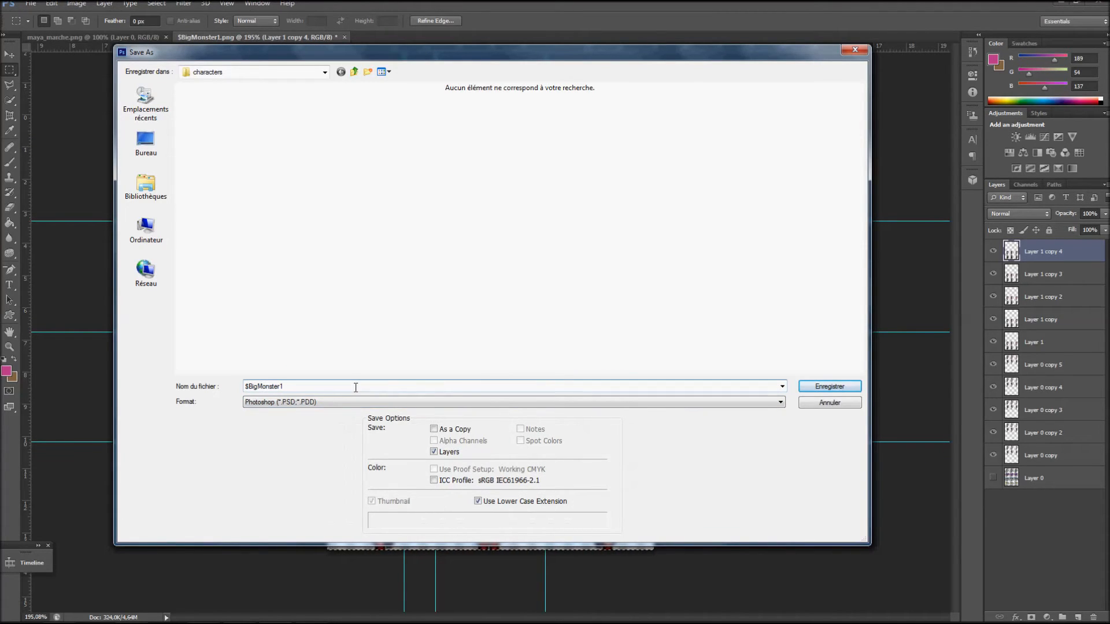
key(BackSpace)
key(BackSpace)
key(BackSpace)
key(BackSpace)
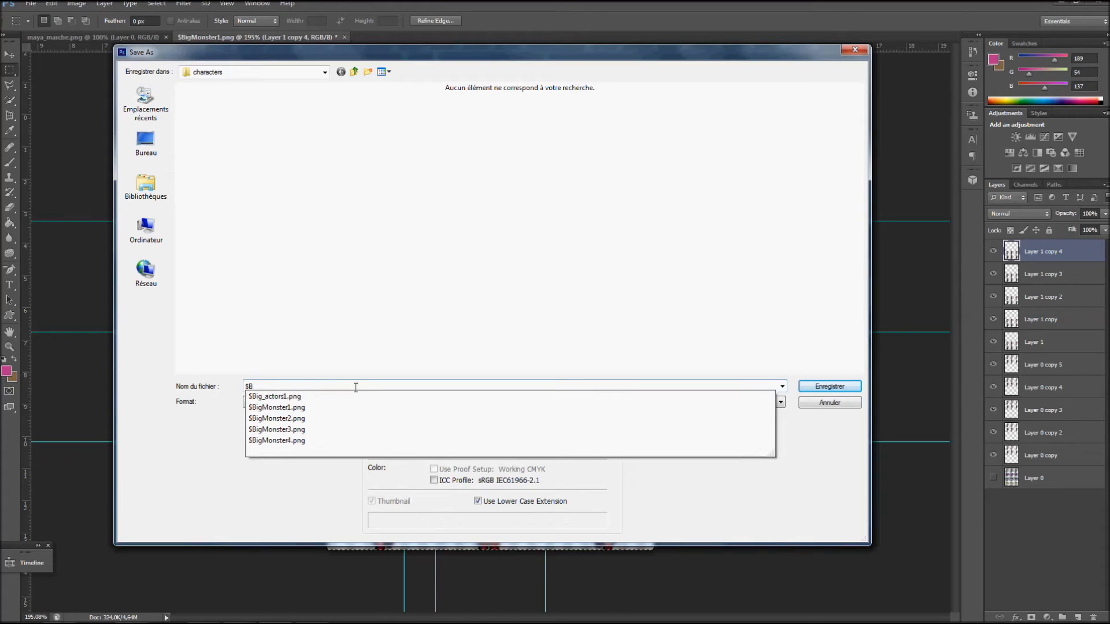
key(BackSpace)
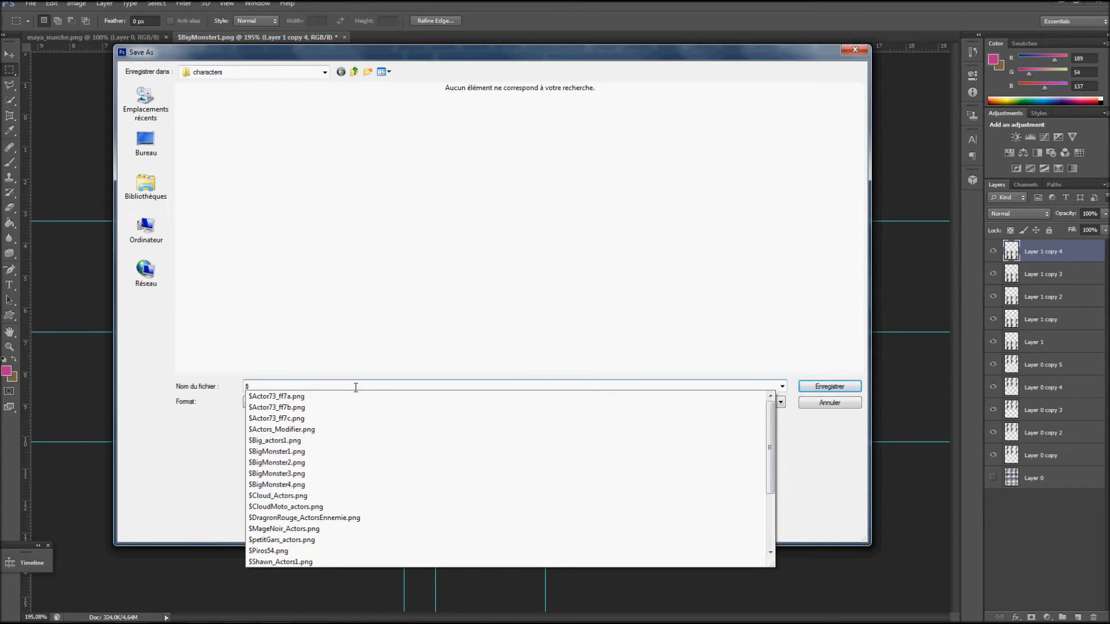
text(Maya)
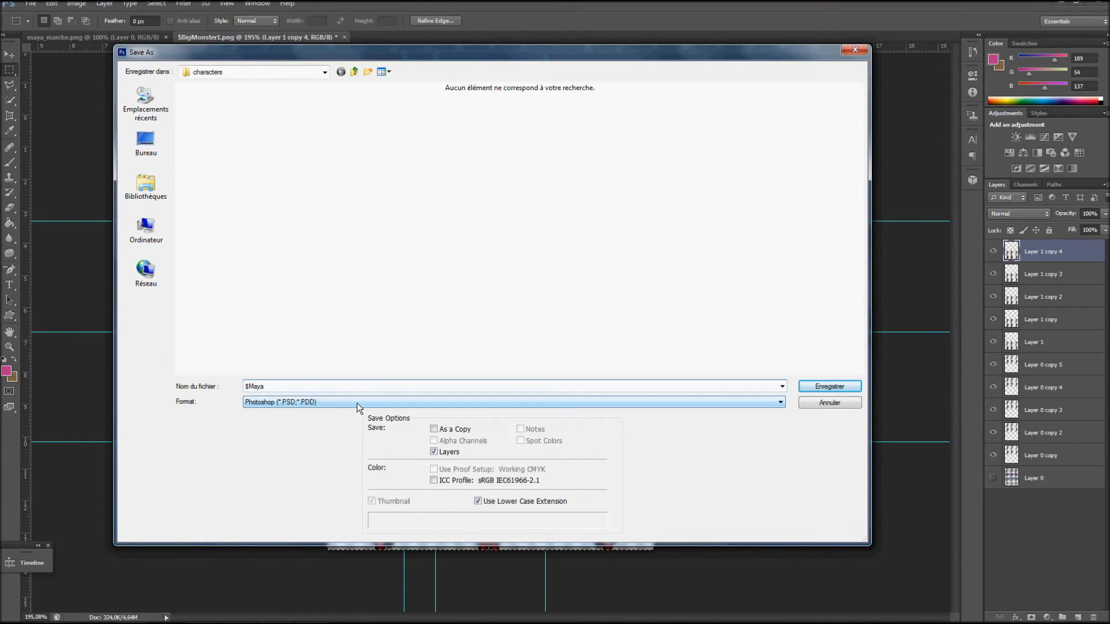
text(_)
text(Ac)
text(otr)
key(BackSpace)
key(BackSpace)
key(BackSpace)
text(tors1)
Choose PNG as the file format and save $Maya_Actors1.png, accepting the PNG options.
click(356, 404)
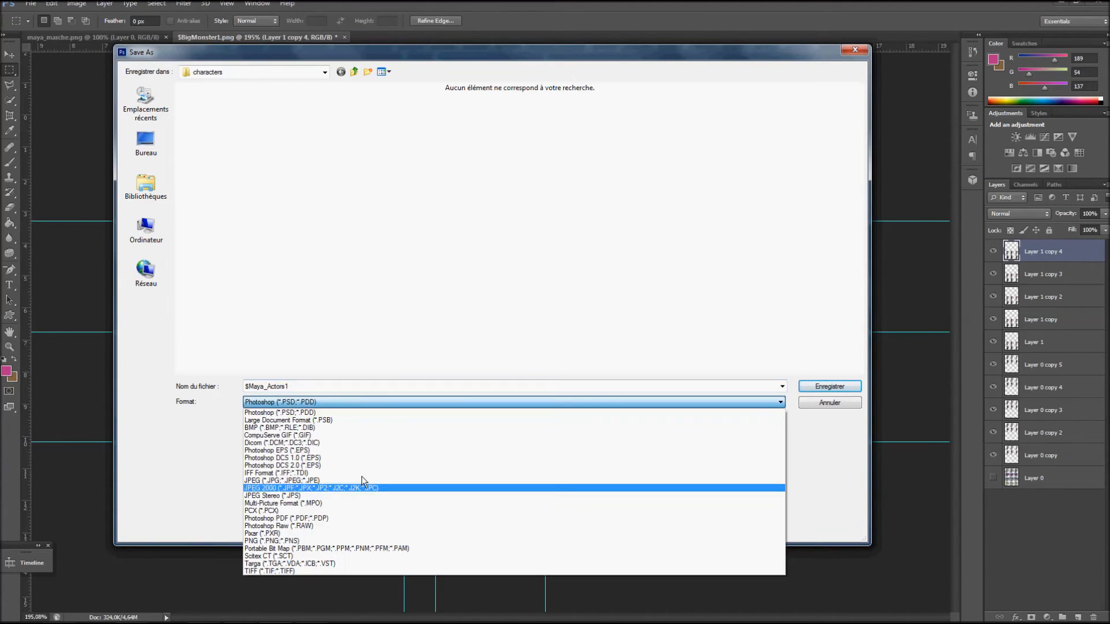
click(353, 529)
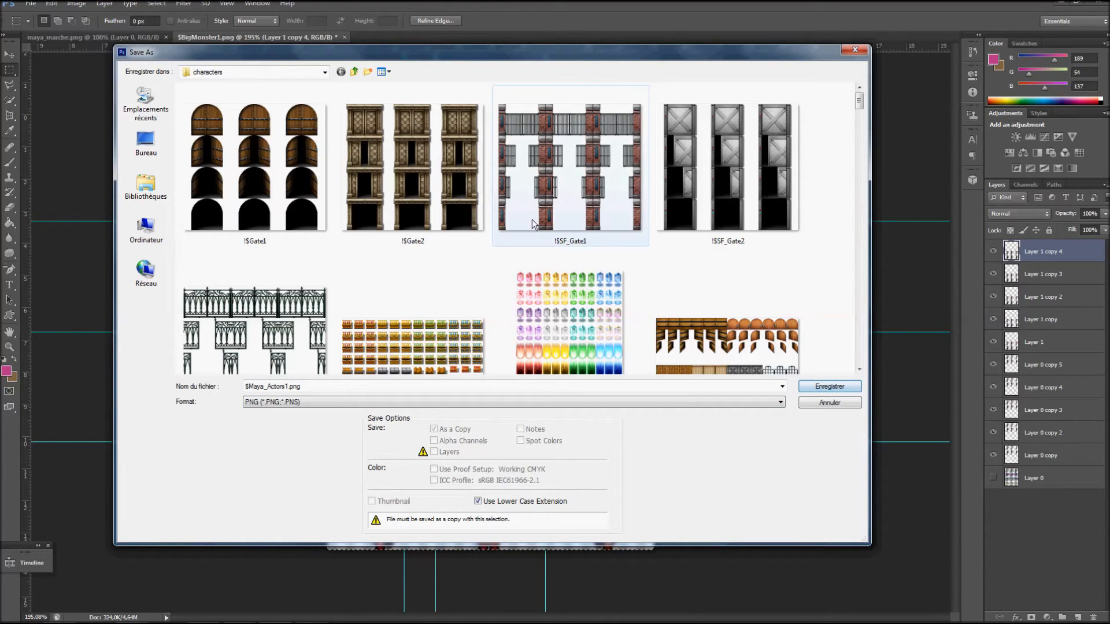
click(829, 386)
click(425, 185)
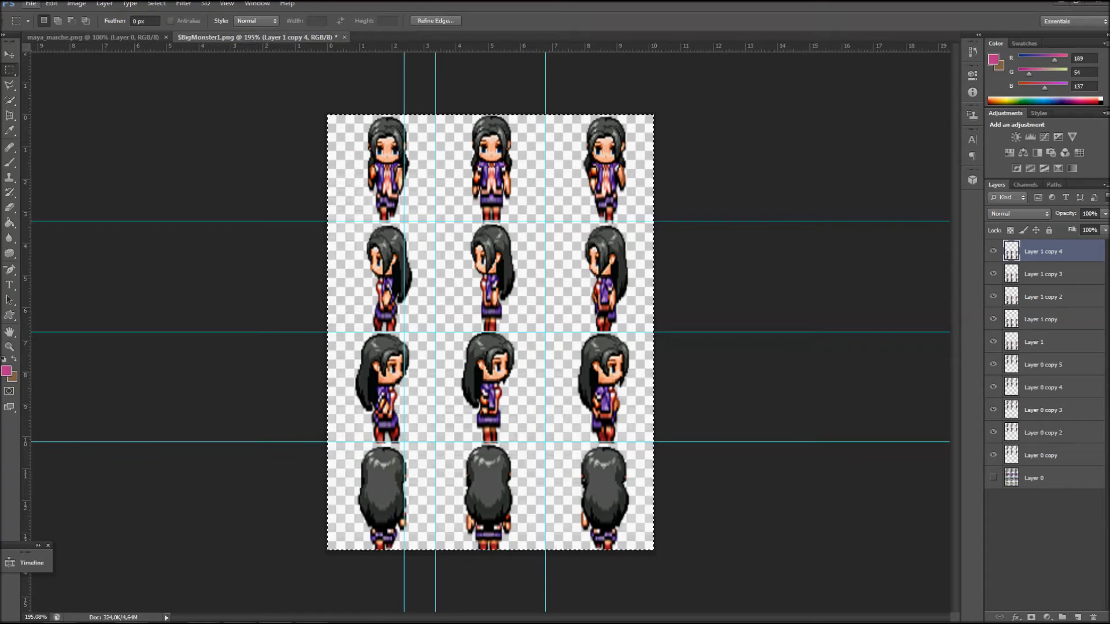
Open the Kenny Combat battler sheet from the project's img/sv_actors folder.
click(32, 4)
click(46, 27)
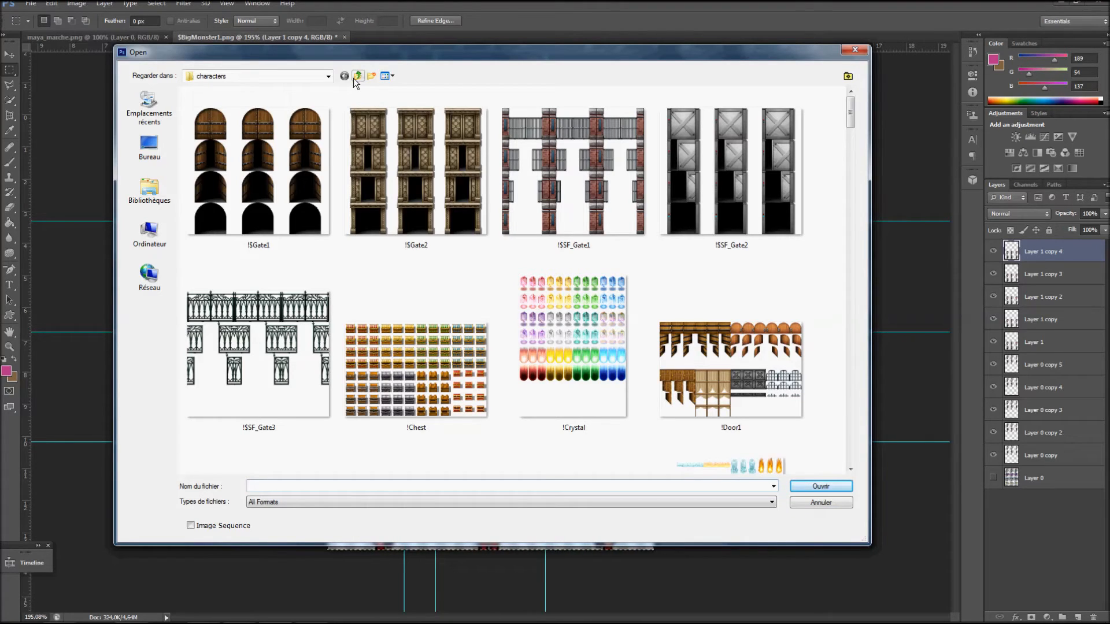
click(357, 77)
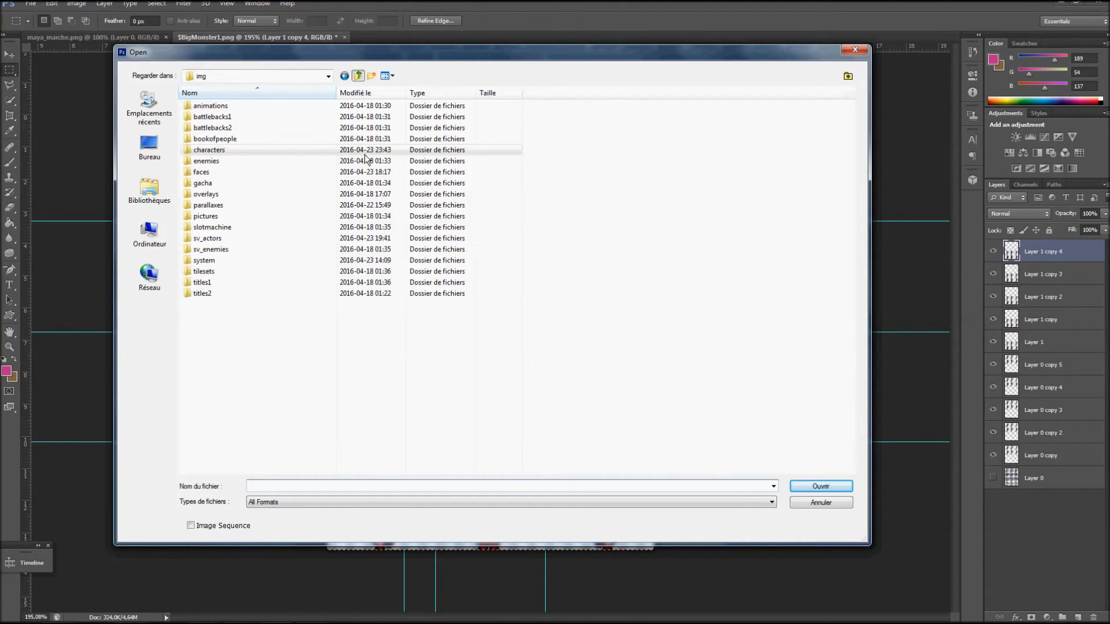
click(216, 242)
double_click(216, 240)
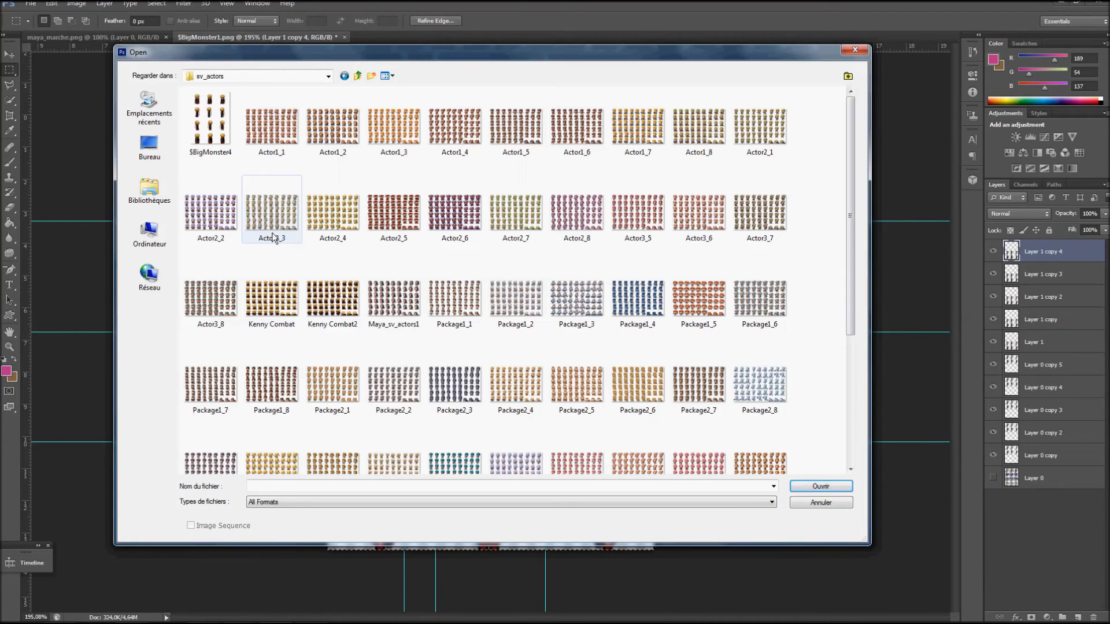
click(296, 210)
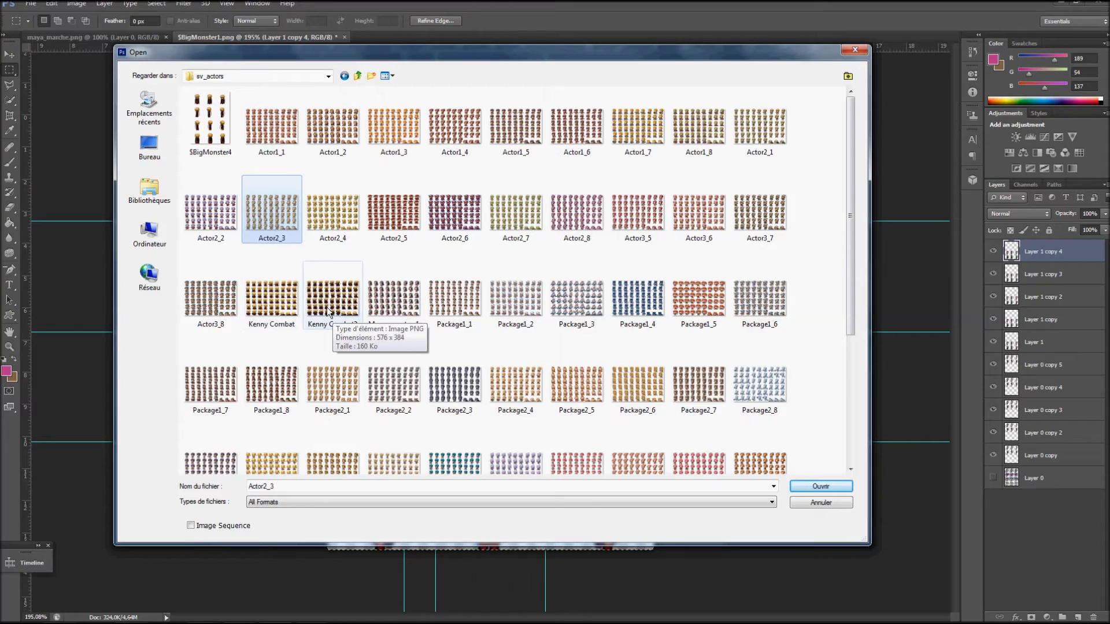
key(Down)
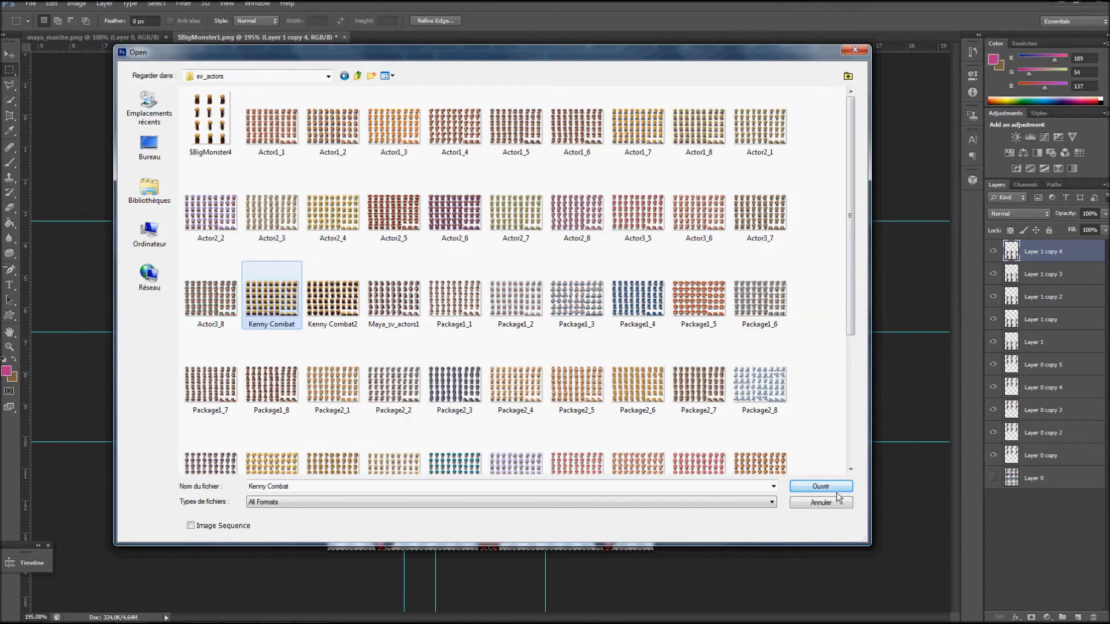
key(Return)
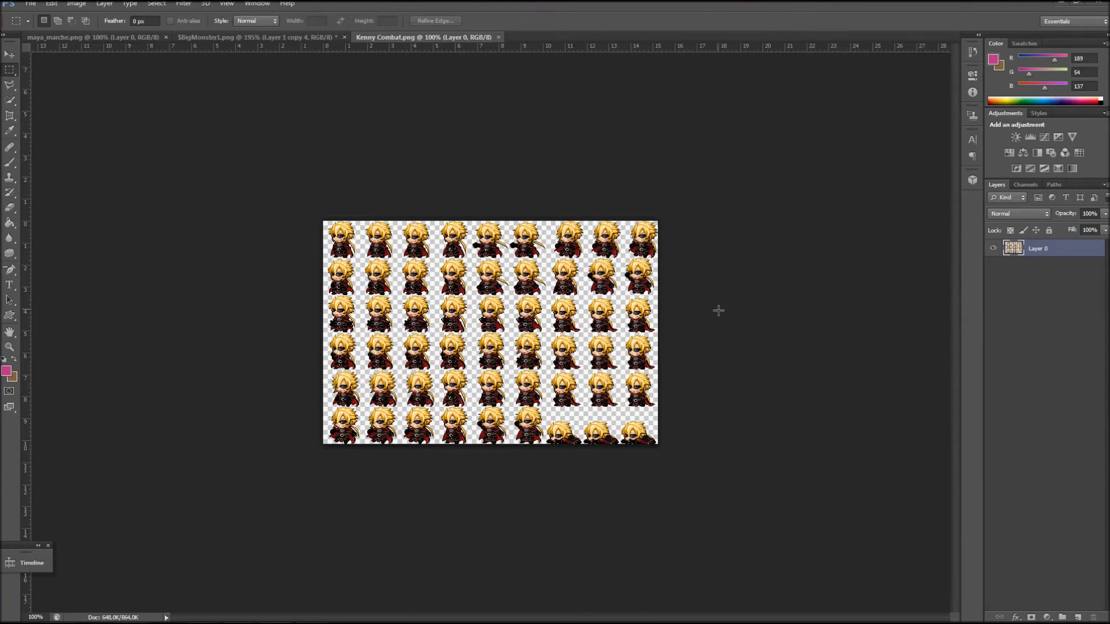
Open the Kenny Combat2 battler sheet from the sv_actors folder as well.
click(33, 8)
click(59, 29)
click(313, 302)
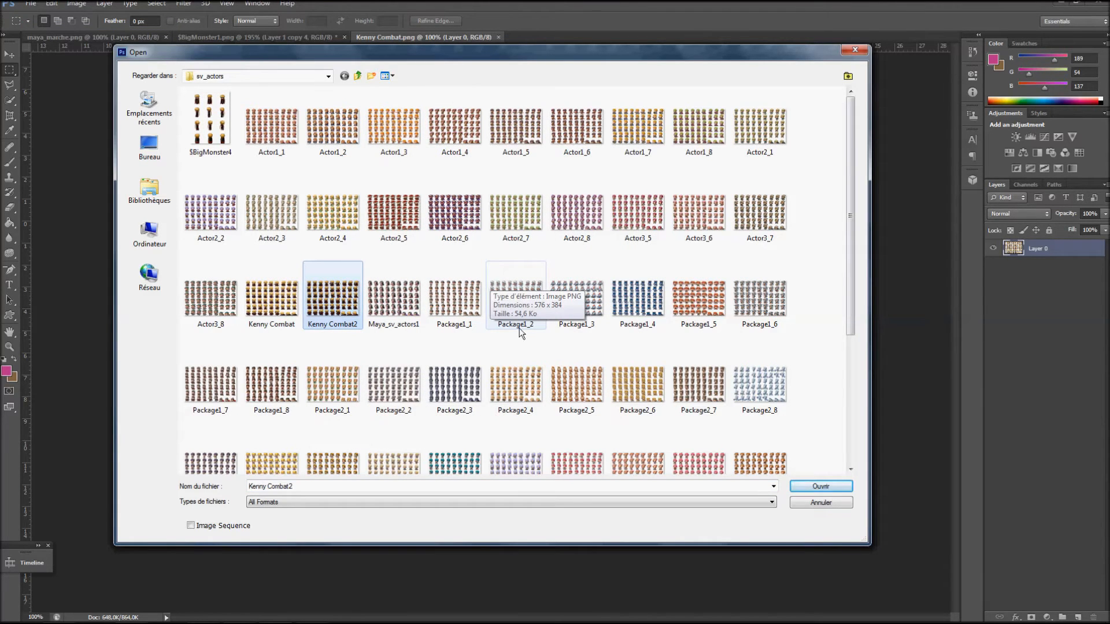
click(816, 487)
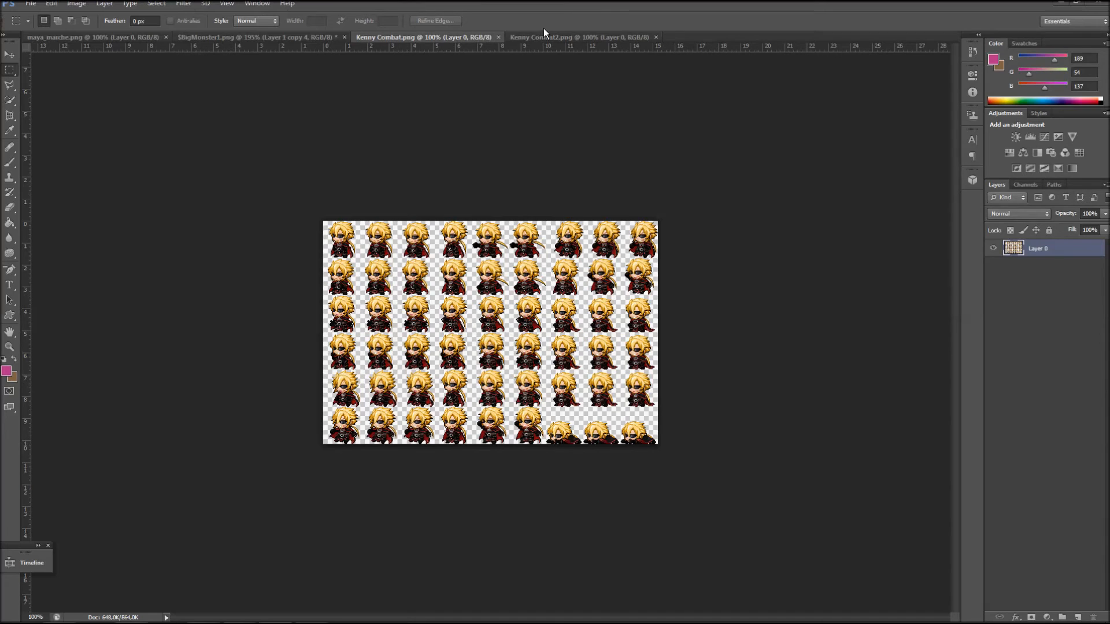
Compare the sprites in Kenny Combat.png and Kenny Combat2.png by alternating between them, and close both sheets.
click(428, 38)
click(556, 36)
click(436, 37)
click(538, 40)
click(486, 41)
click(572, 38)
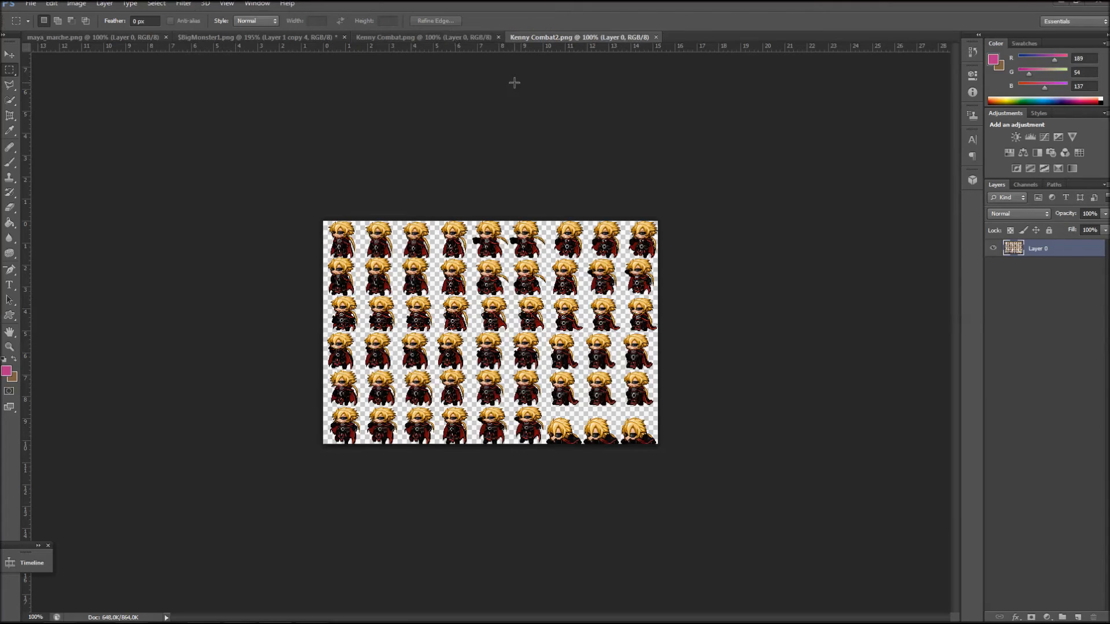
click(460, 36)
click(537, 36)
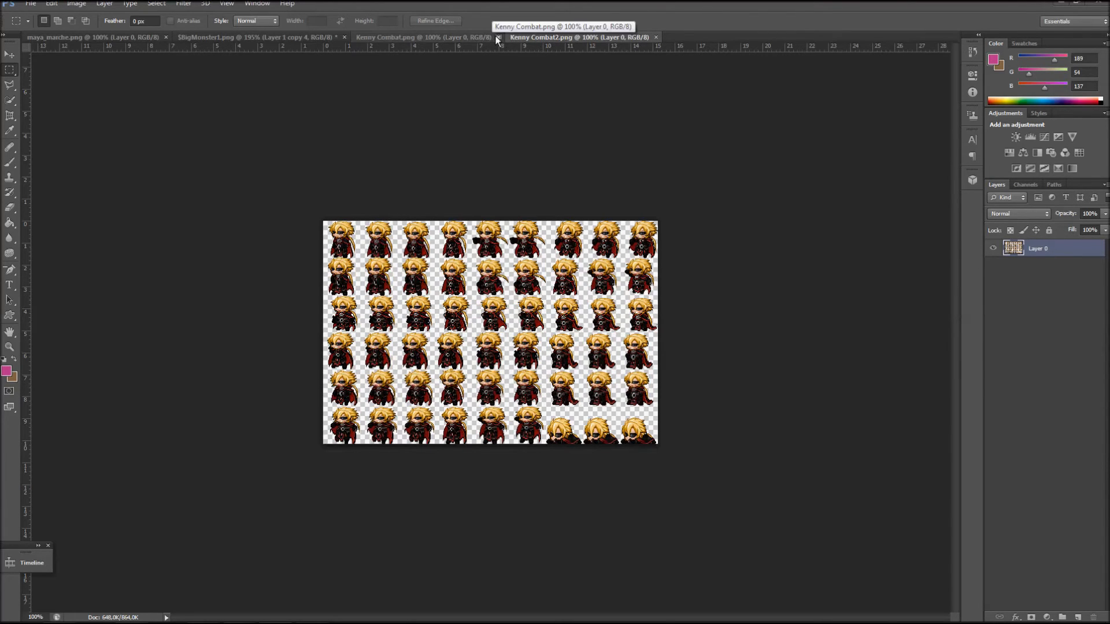
click(498, 37)
click(502, 37)
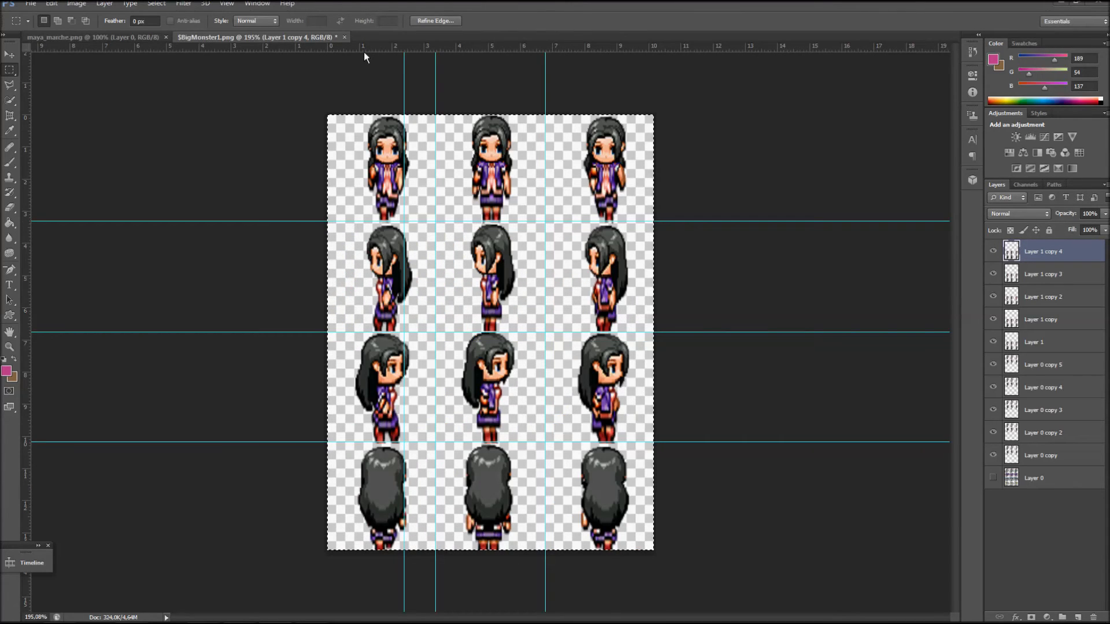
click(30, 3)
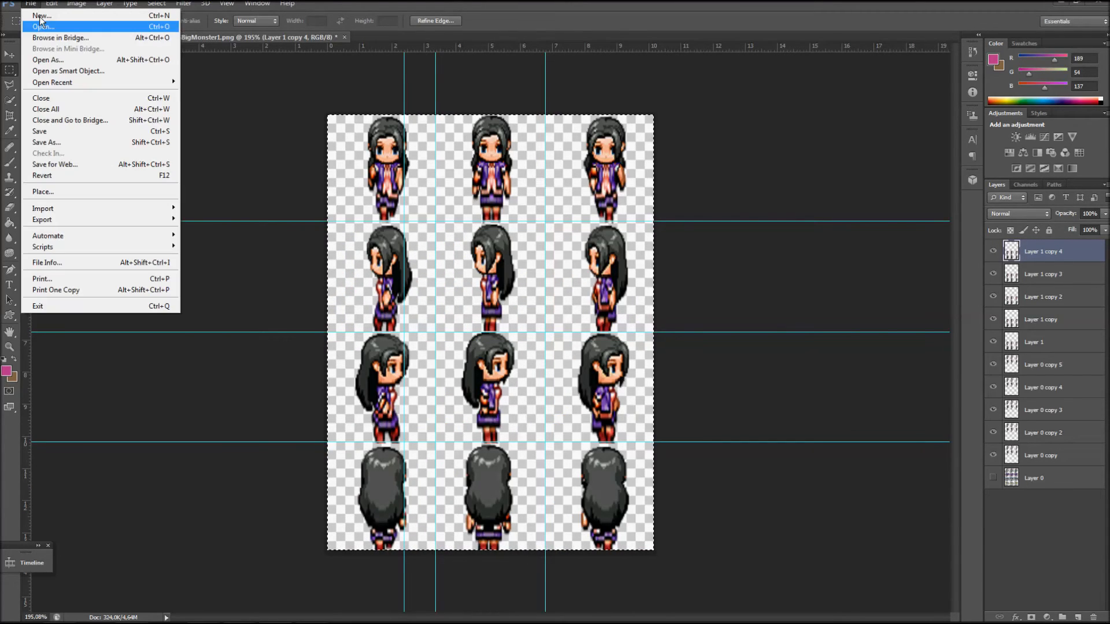
click(43, 143)
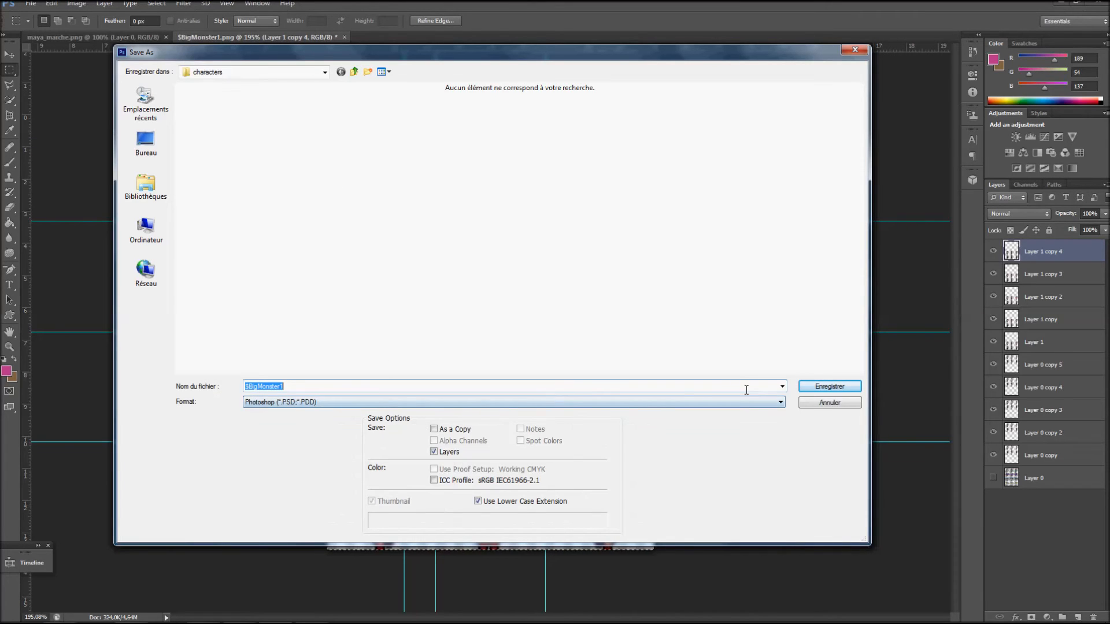
click(820, 402)
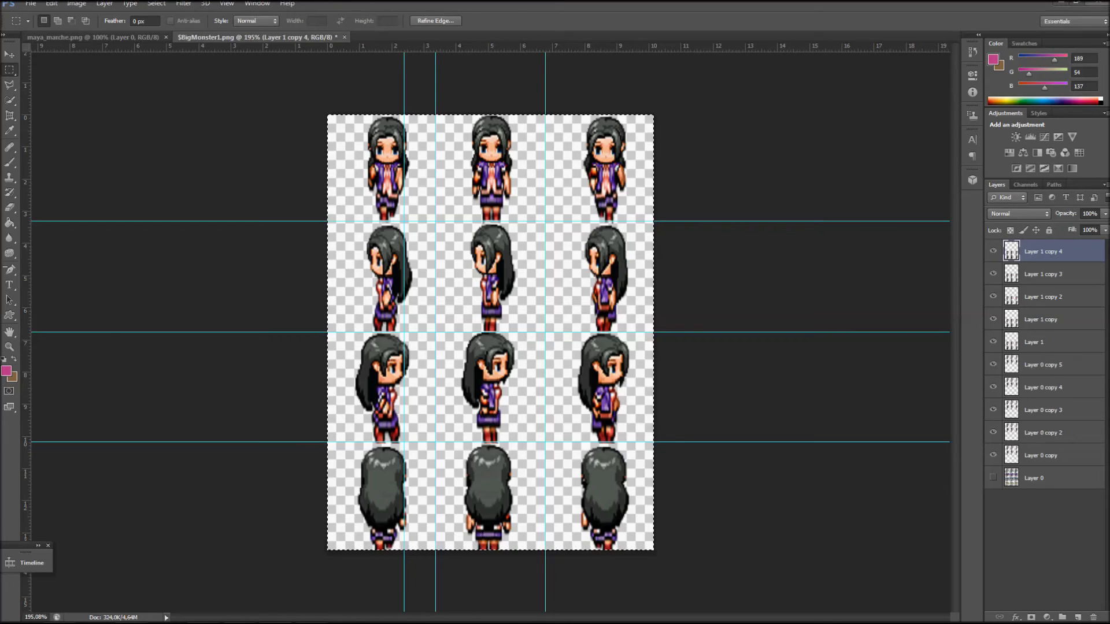
Minimize the open windows and switch to Project2 in RPG Maker MV.
click(1098, 2)
click(537, 225)
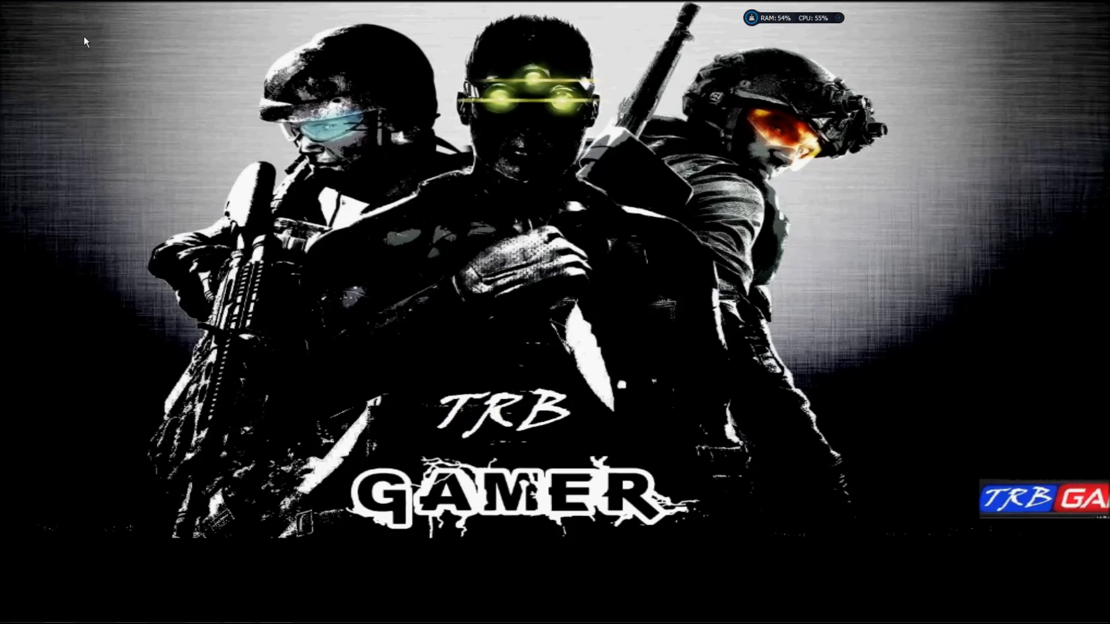
mouse_move(354, 623)
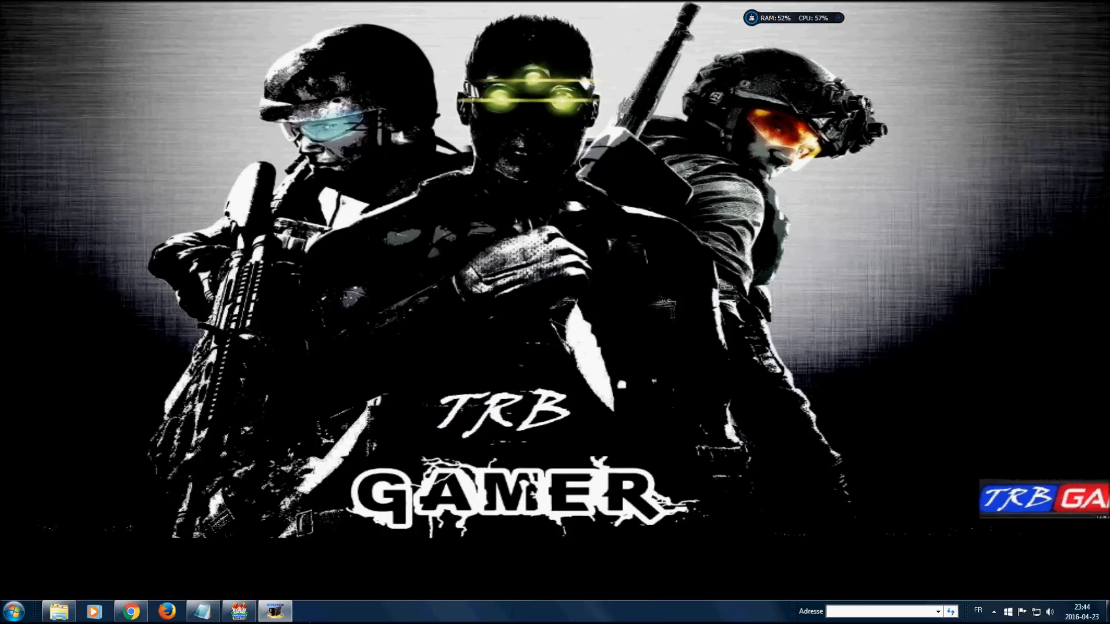
click(239, 612)
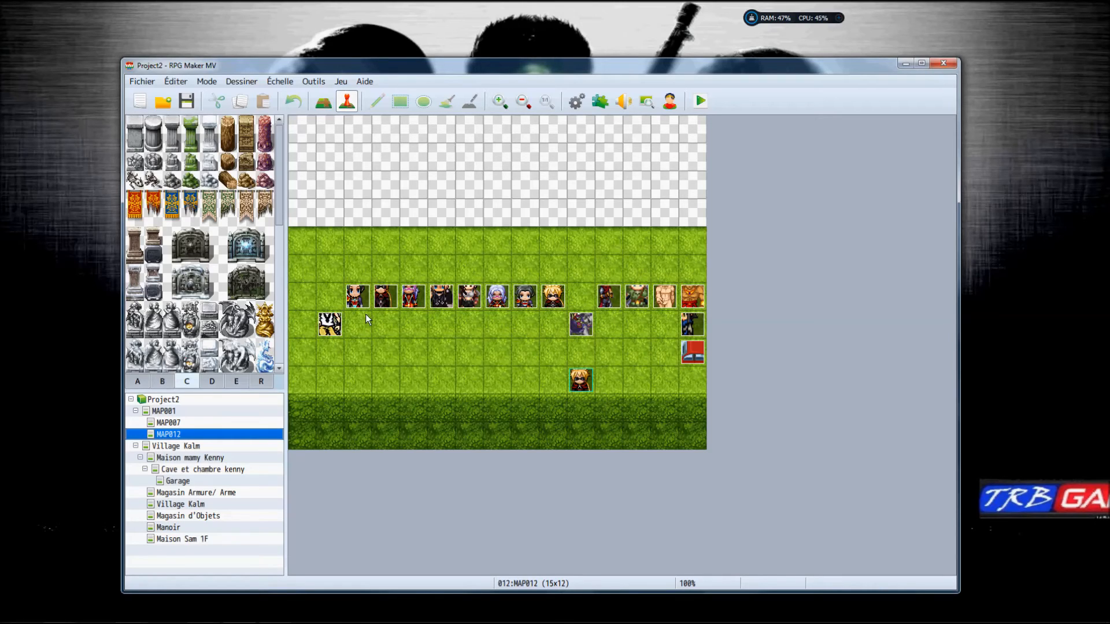
Create a new event on the empty grass tile 3,8 of MAP012 and open its image selection.
right_click(394, 352)
click(412, 374)
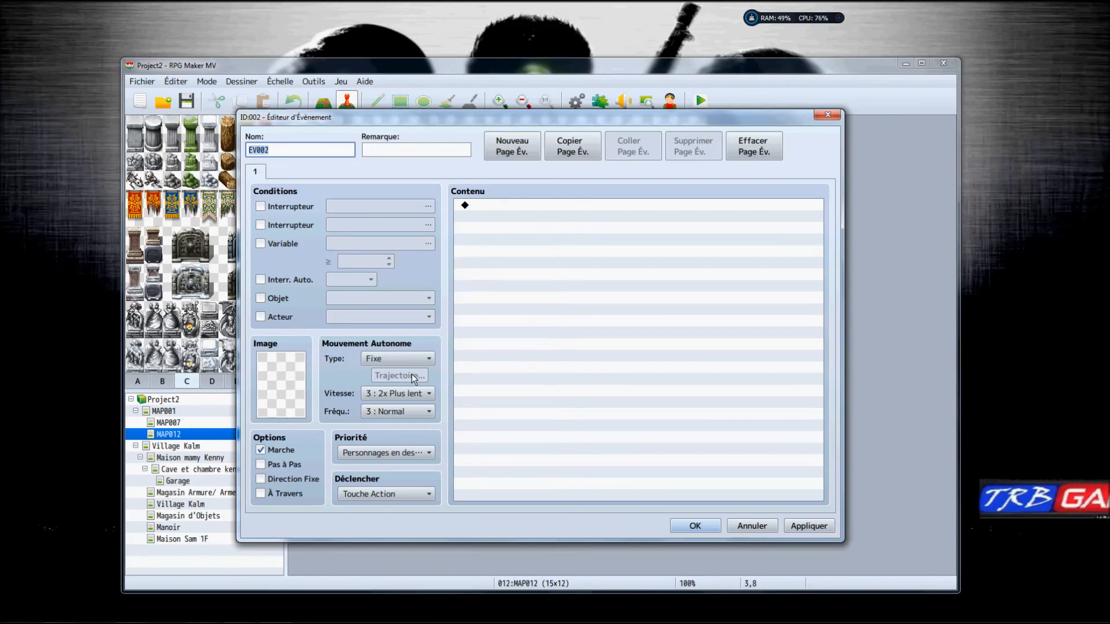
click(283, 364)
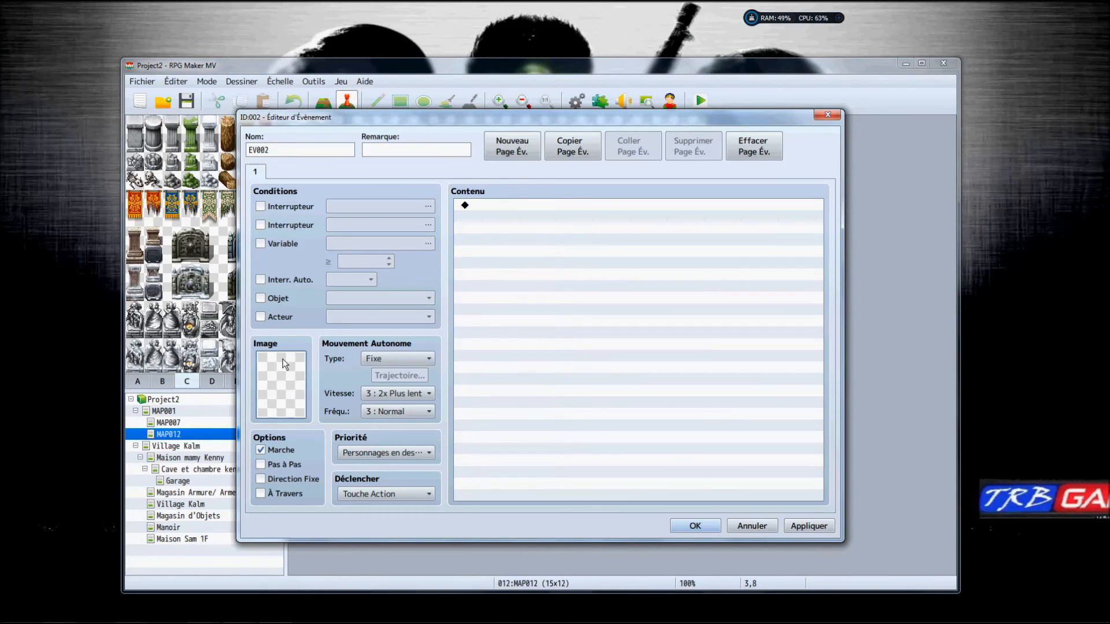
double_click(284, 364)
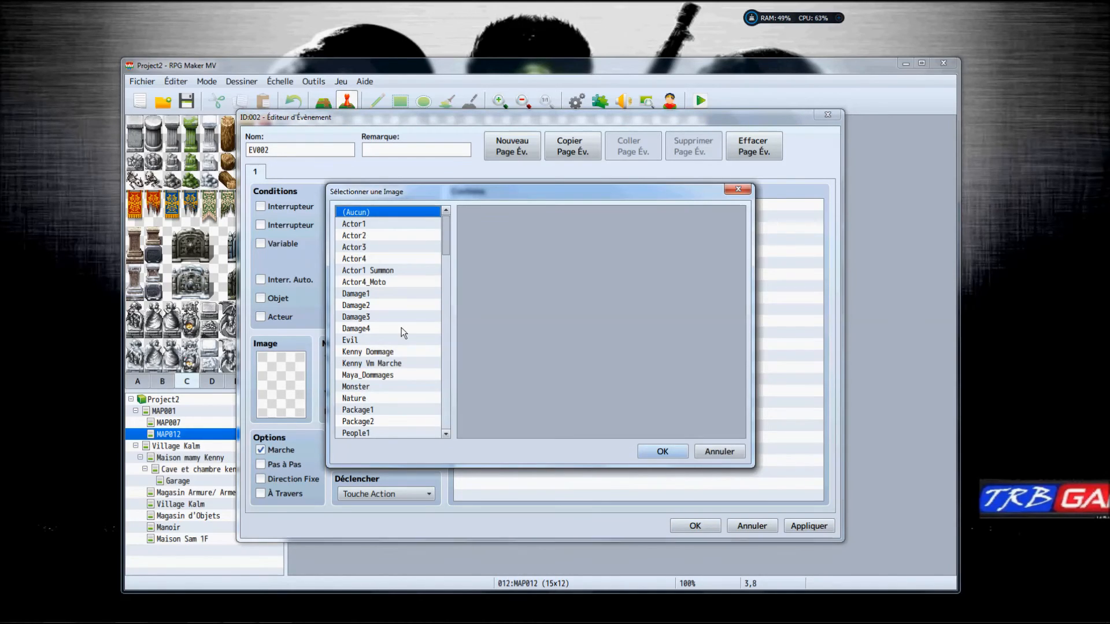
Give the new event the large standing Maya sprite from $Maya_Actors1 as its image, and save the event.
click(412, 326)
scroll(412, 328, down, 1)
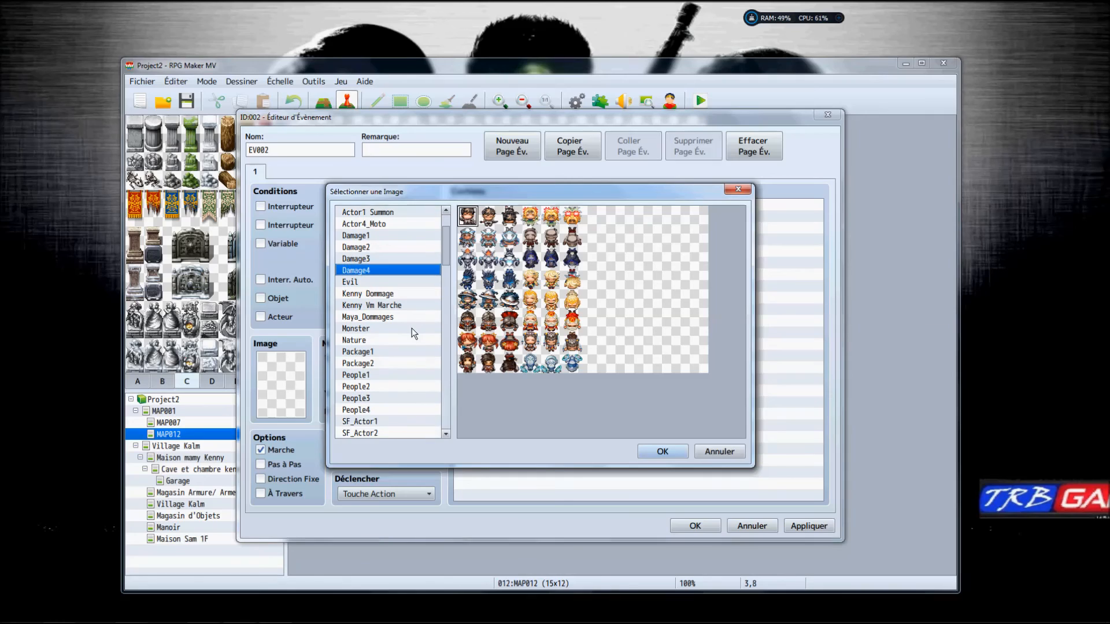
click(408, 319)
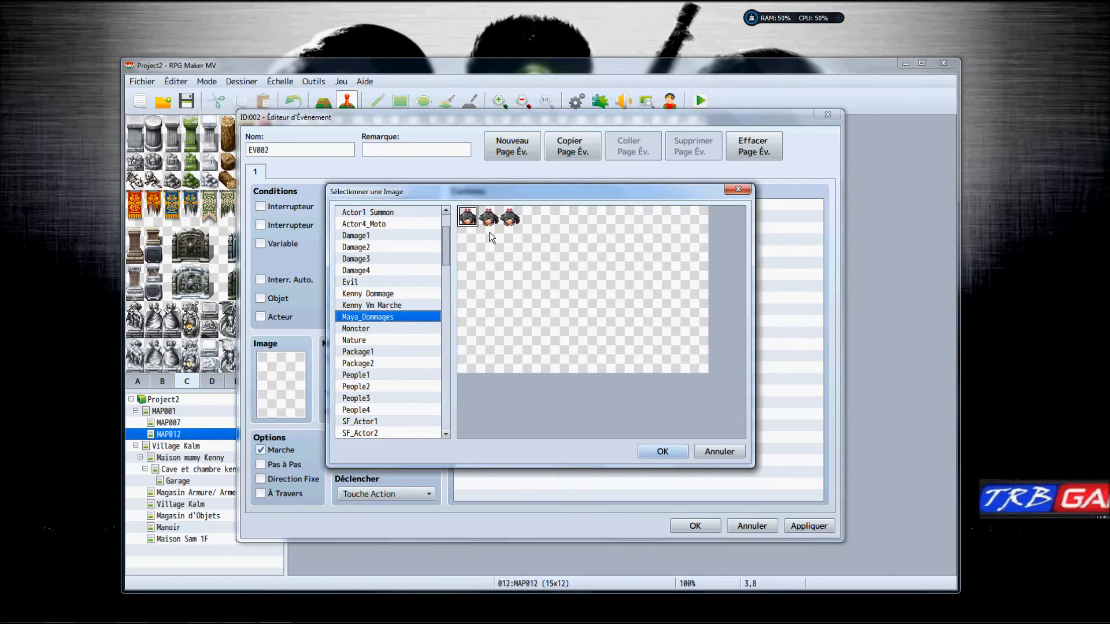
click(425, 296)
scroll(423, 313, down, 4)
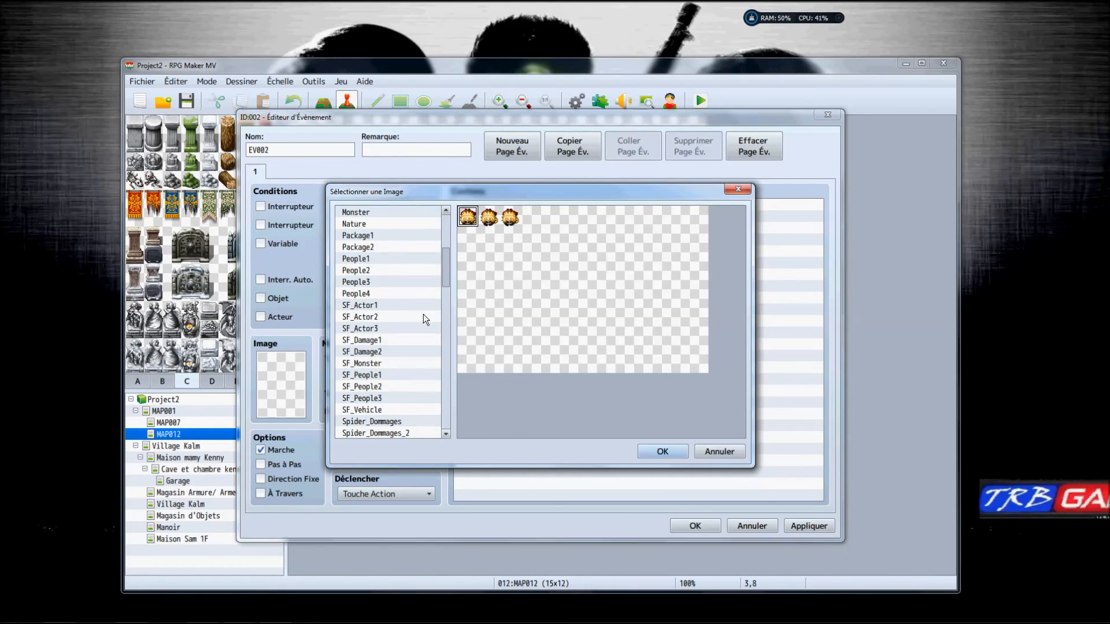
scroll(423, 314, down, 2)
scroll(423, 314, down, 1)
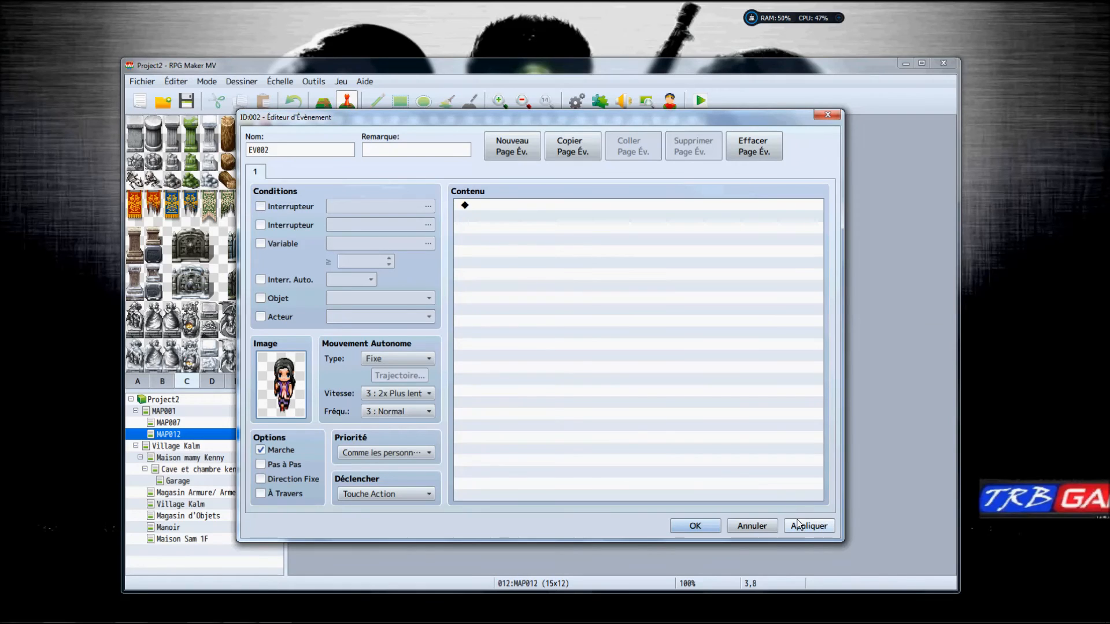
click(799, 524)
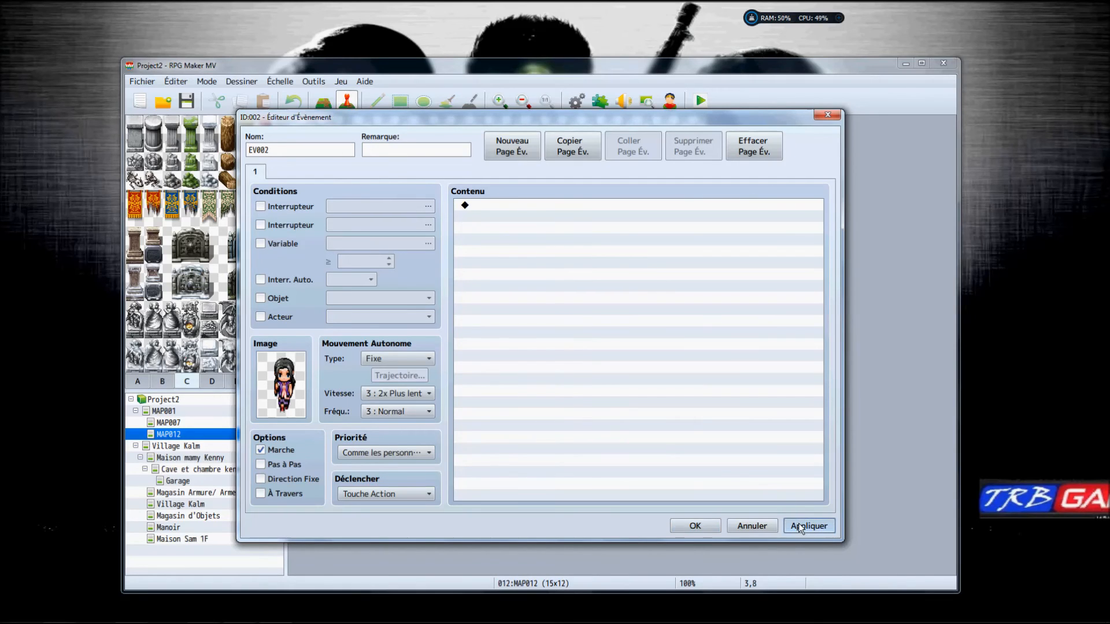
click(718, 524)
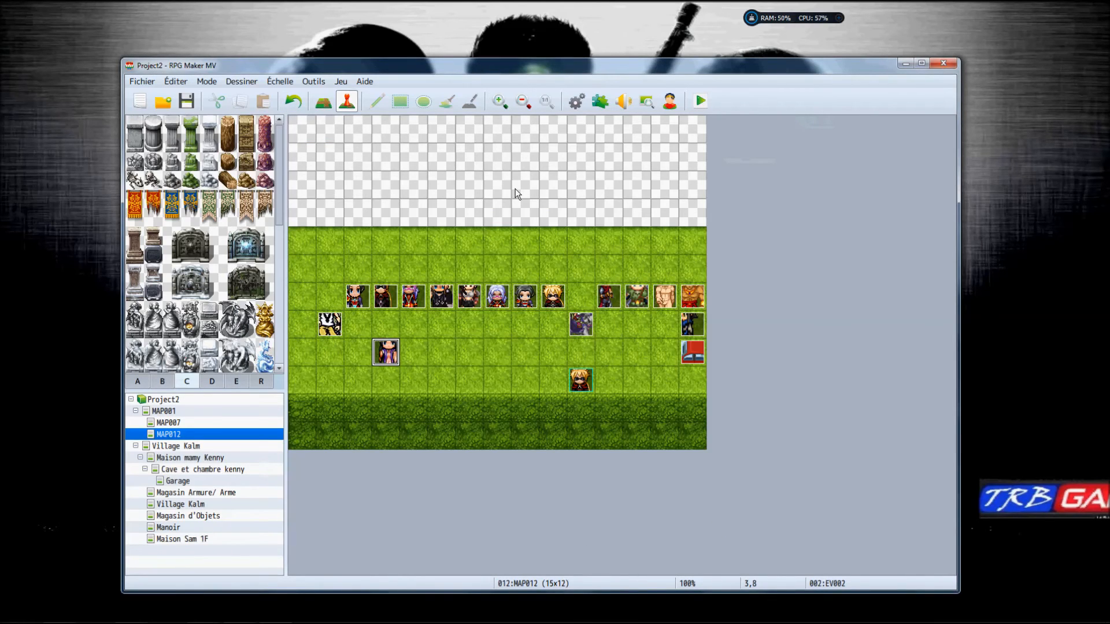
In the database, set the face image of the empty actor 0010 to the portrait in the Maya face sheet.
click(569, 102)
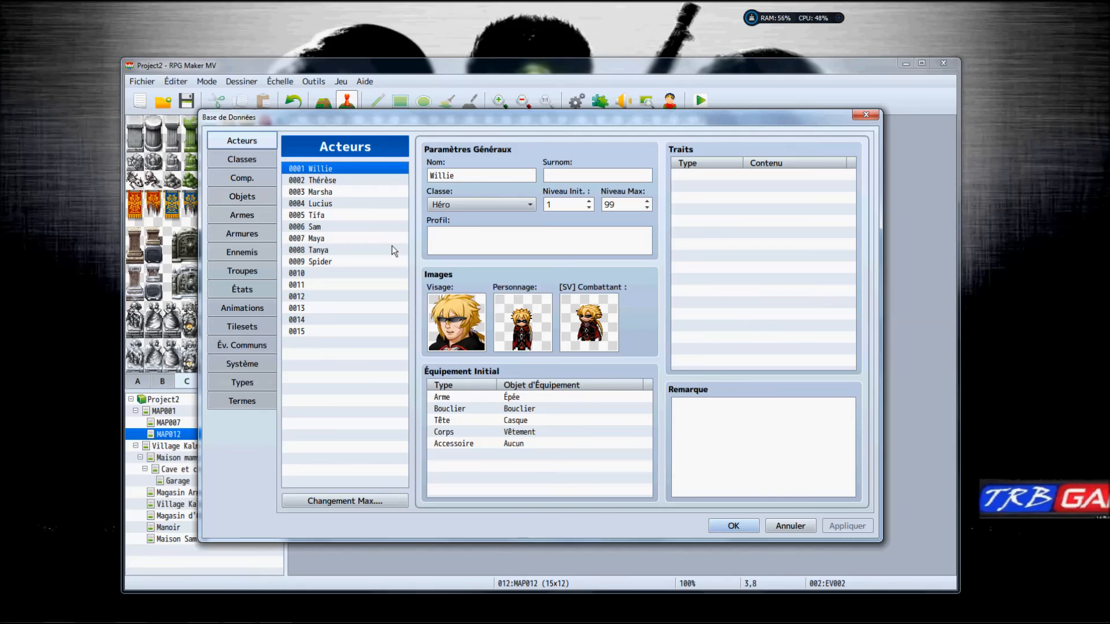
click(320, 273)
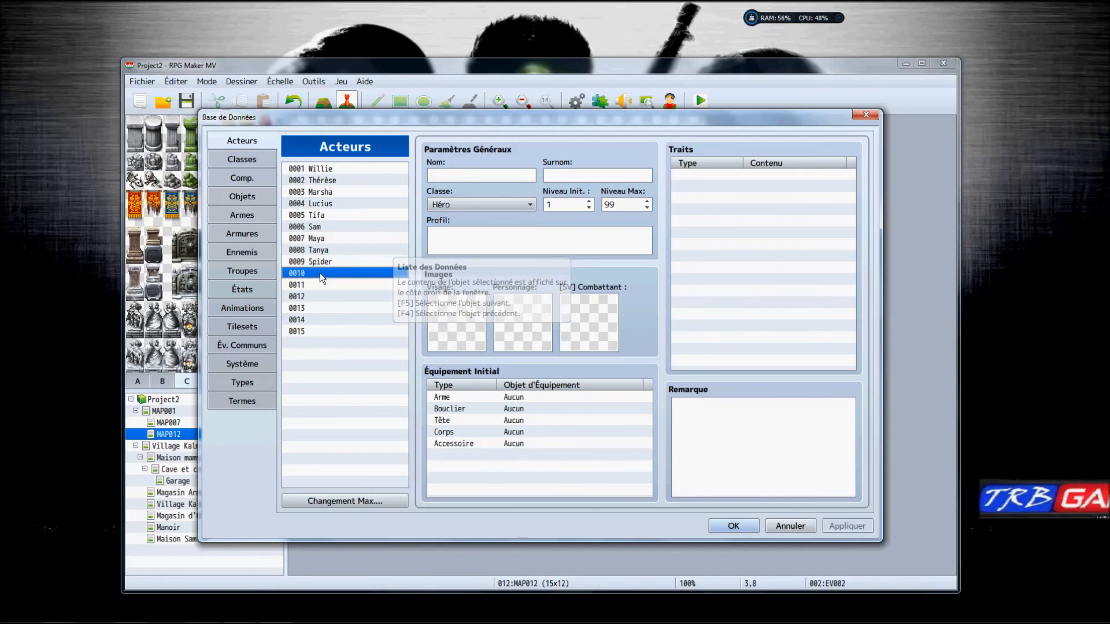
click(461, 207)
click(449, 270)
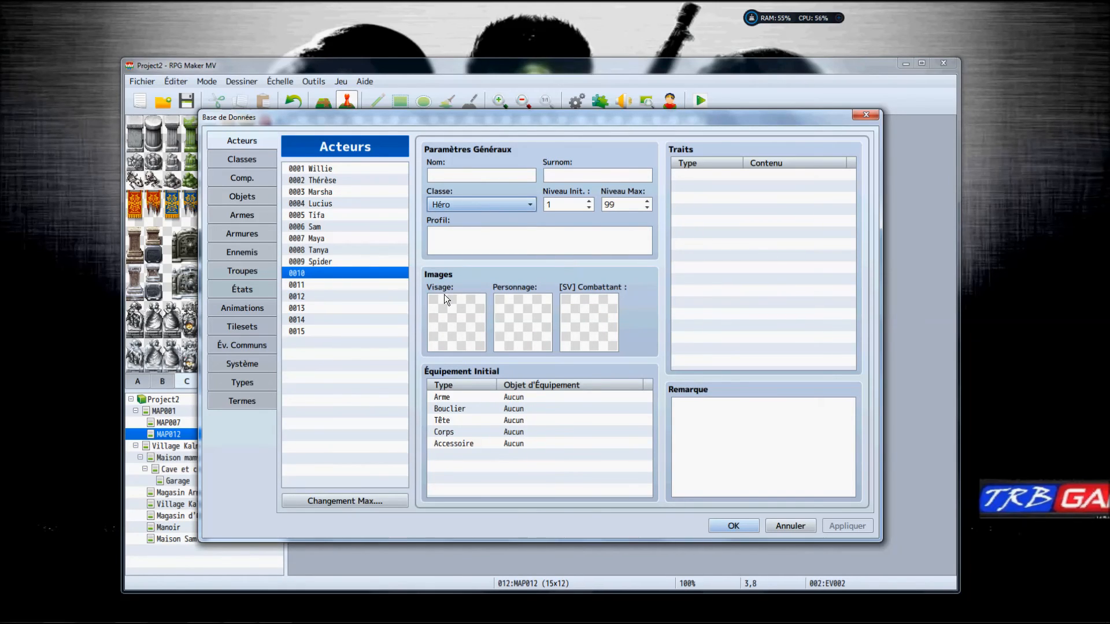
double_click(444, 293)
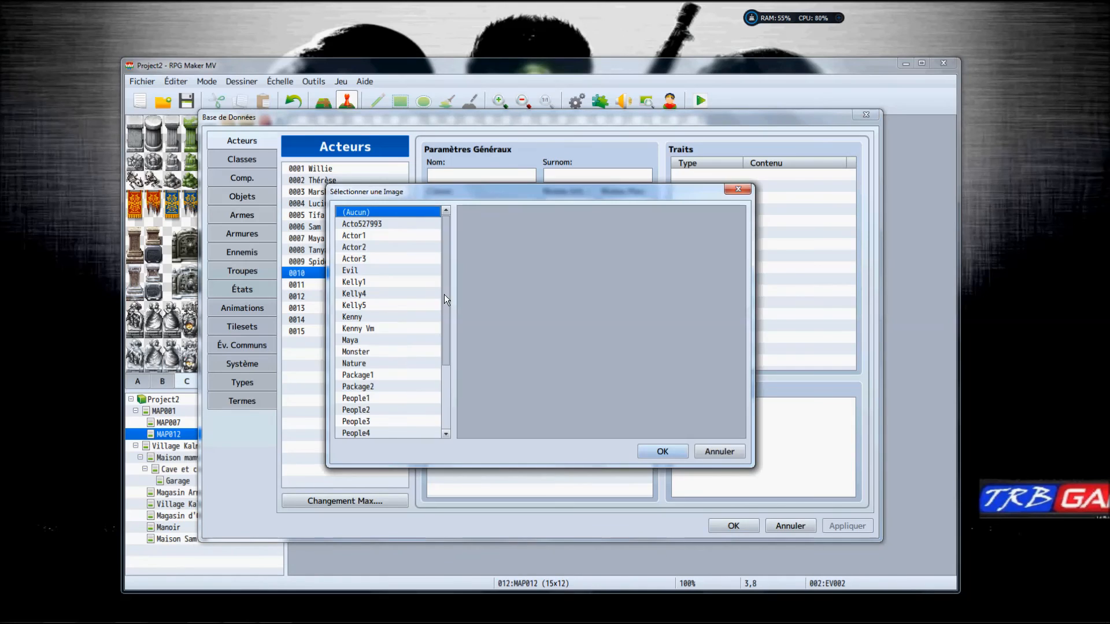
scroll(432, 300, down, 1)
click(374, 318)
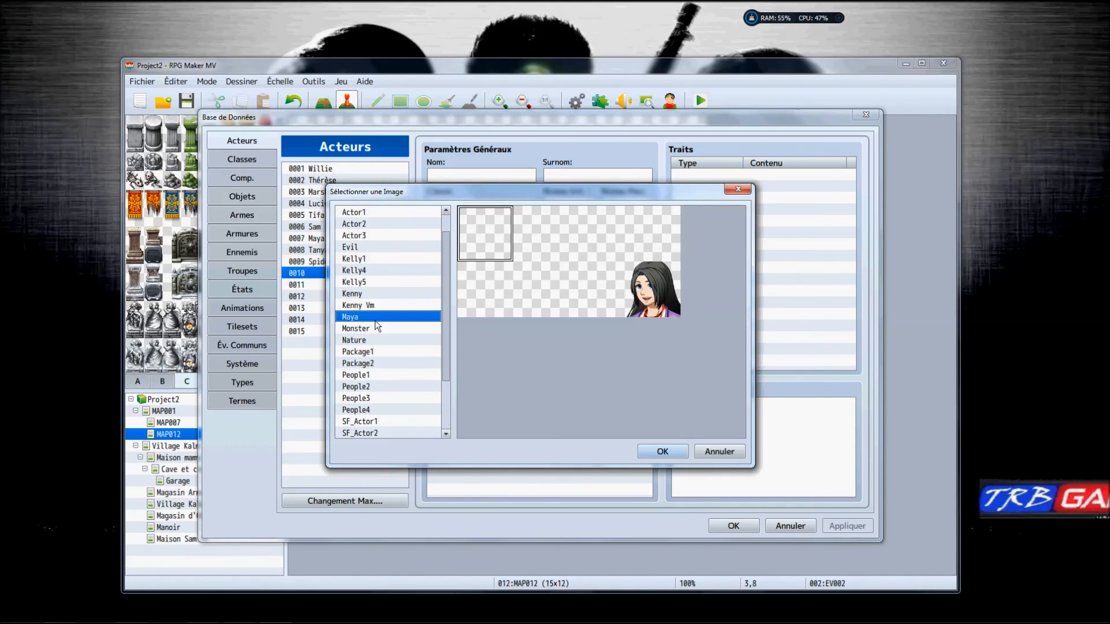
scroll(375, 320, down, 1)
click(665, 290)
click(665, 452)
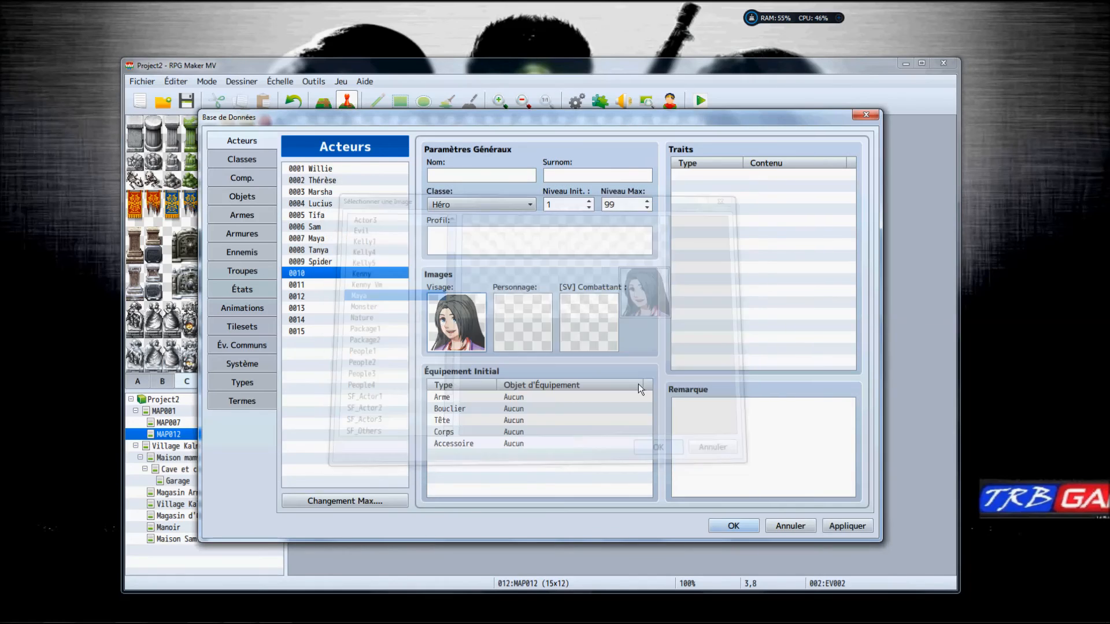
Set the walking character image of actor 0010 to $Maya_Actors1.
double_click(537, 329)
drag(446, 256, 453, 422)
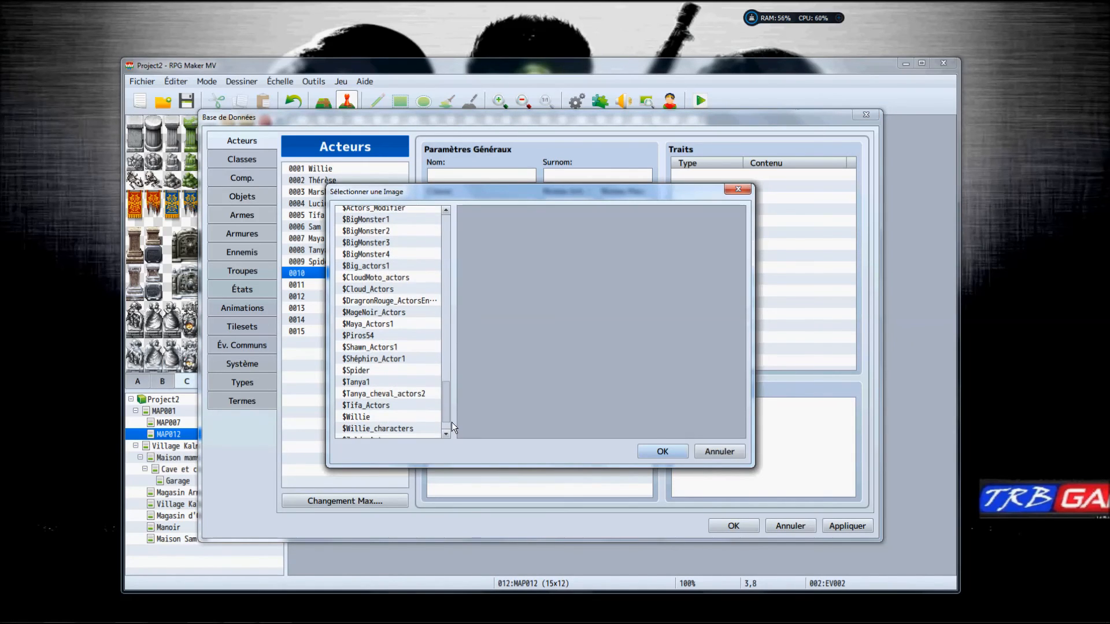
click(388, 326)
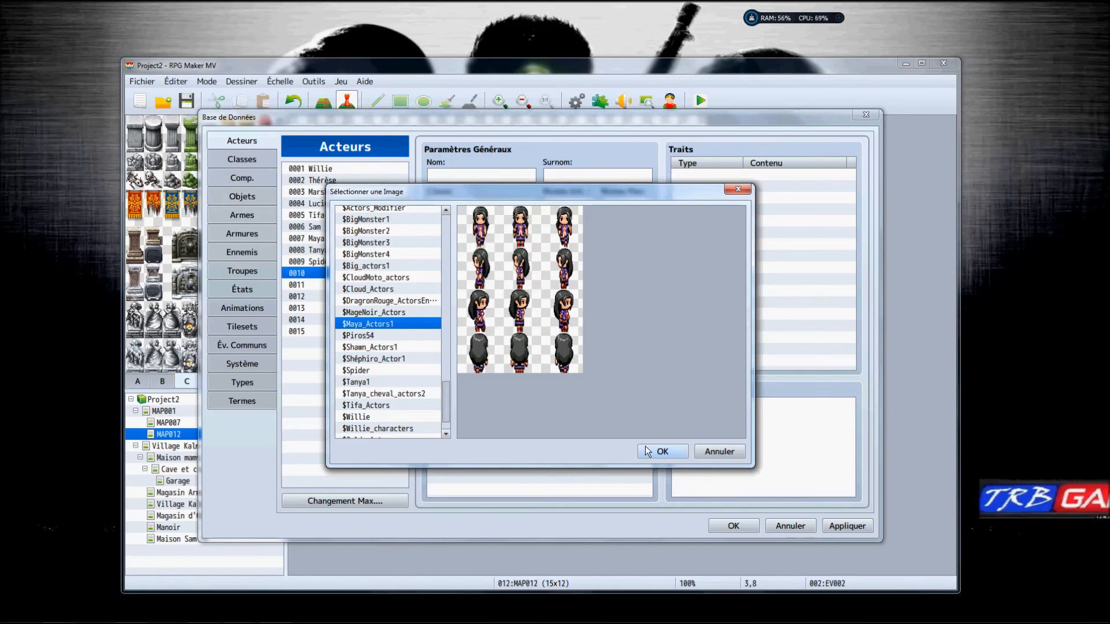
click(659, 451)
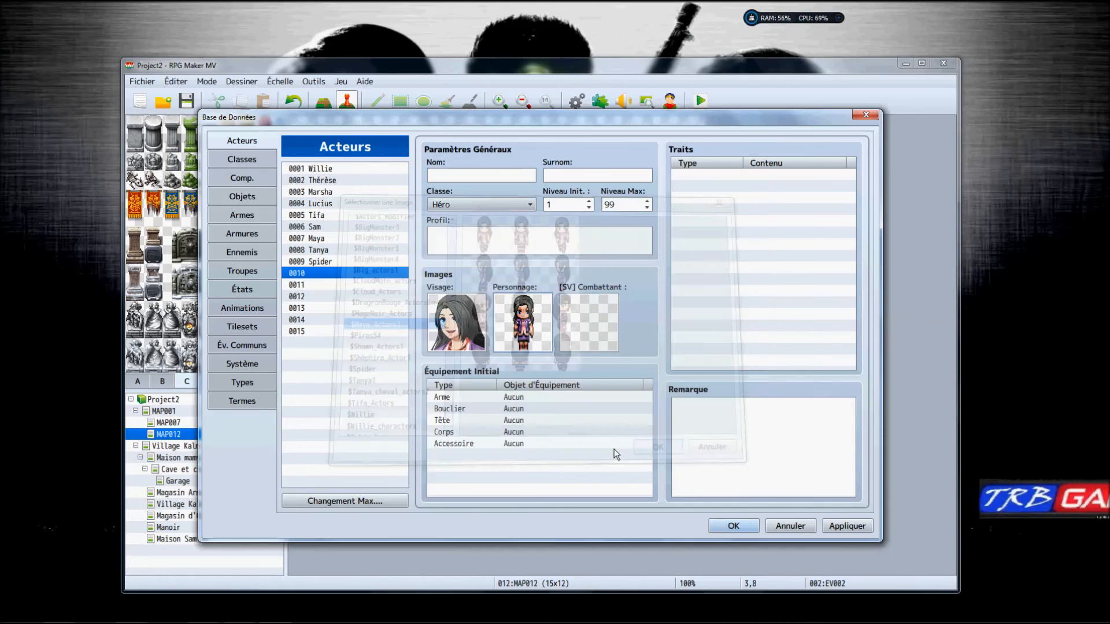
Open the side-view battler image selection for actor 0010 and preview the Maya_sv_actors1 sheet.
double_click(585, 329)
drag(446, 243, 452, 301)
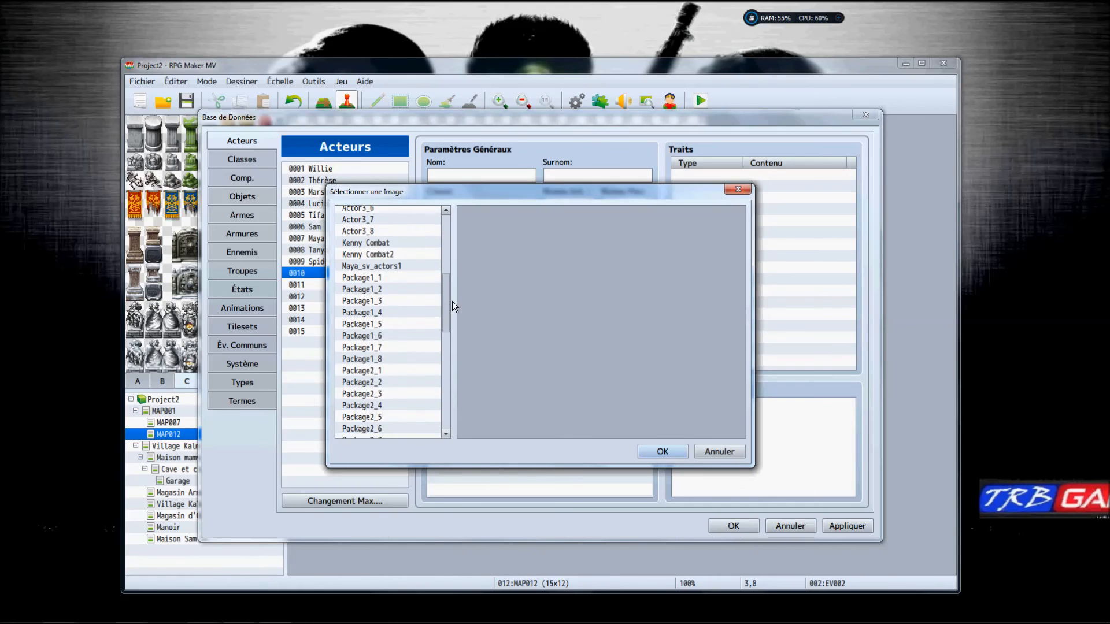
click(428, 266)
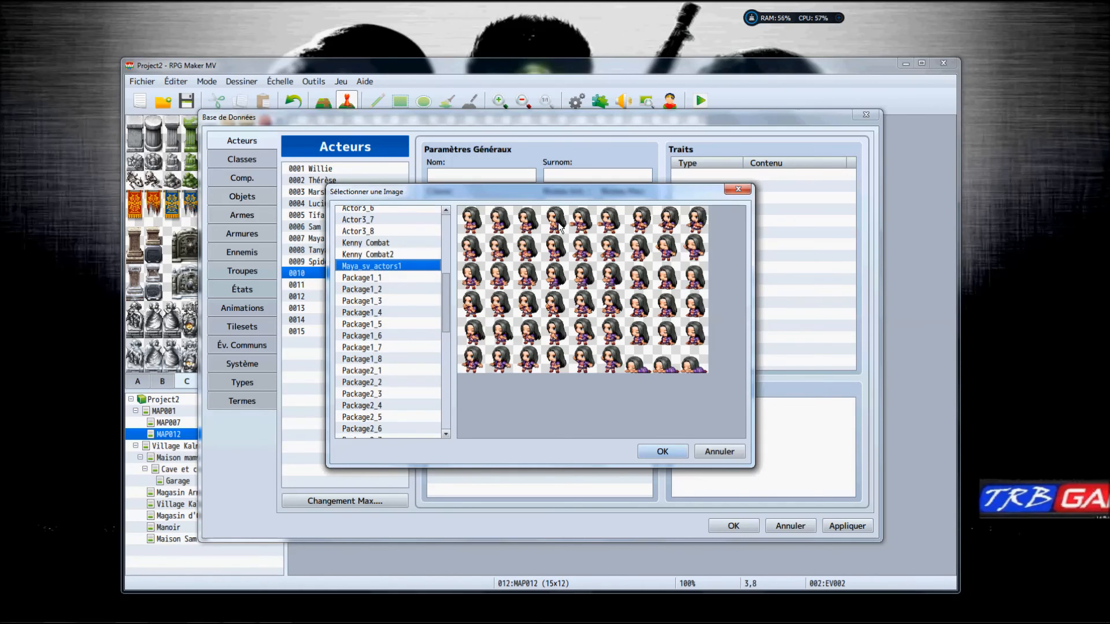
Compare the battler poses in Kenny Combat and Kenny Combat2 by repeatedly alternating between the two sheets.
click(429, 244)
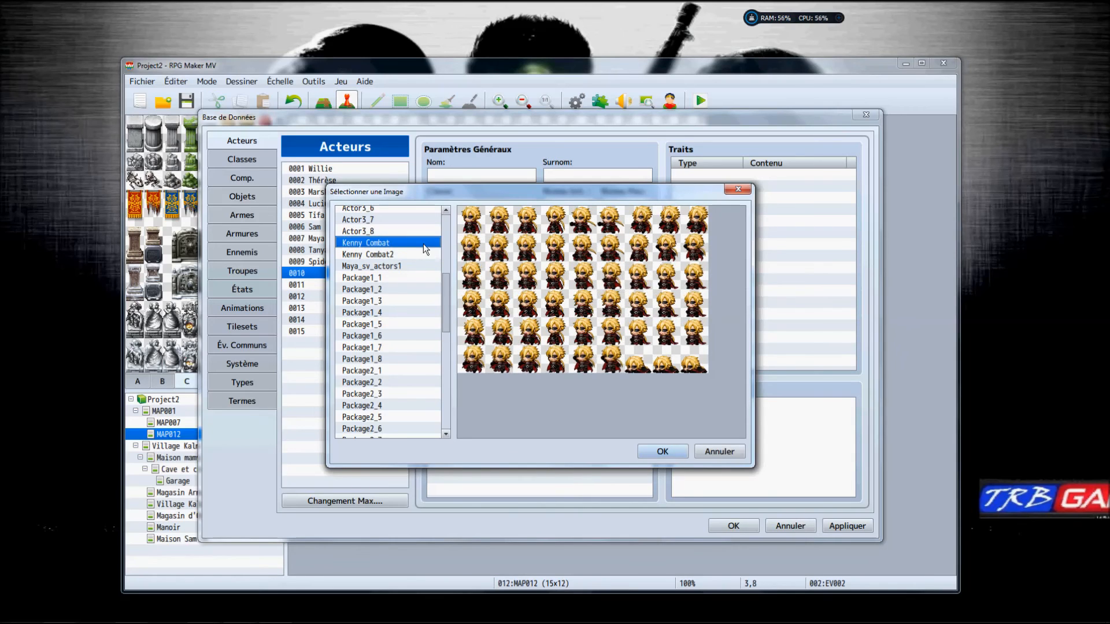
click(425, 255)
click(425, 245)
click(426, 252)
click(426, 244)
click(427, 251)
click(425, 244)
click(422, 252)
click(420, 241)
click(421, 250)
click(421, 246)
click(420, 252)
click(419, 246)
click(419, 251)
click(408, 244)
click(411, 252)
click(408, 241)
click(408, 250)
click(409, 242)
click(407, 251)
Assign Maya_sv_actors1 as the side-view battler of actor 0010, and apply and close the database changes.
click(399, 266)
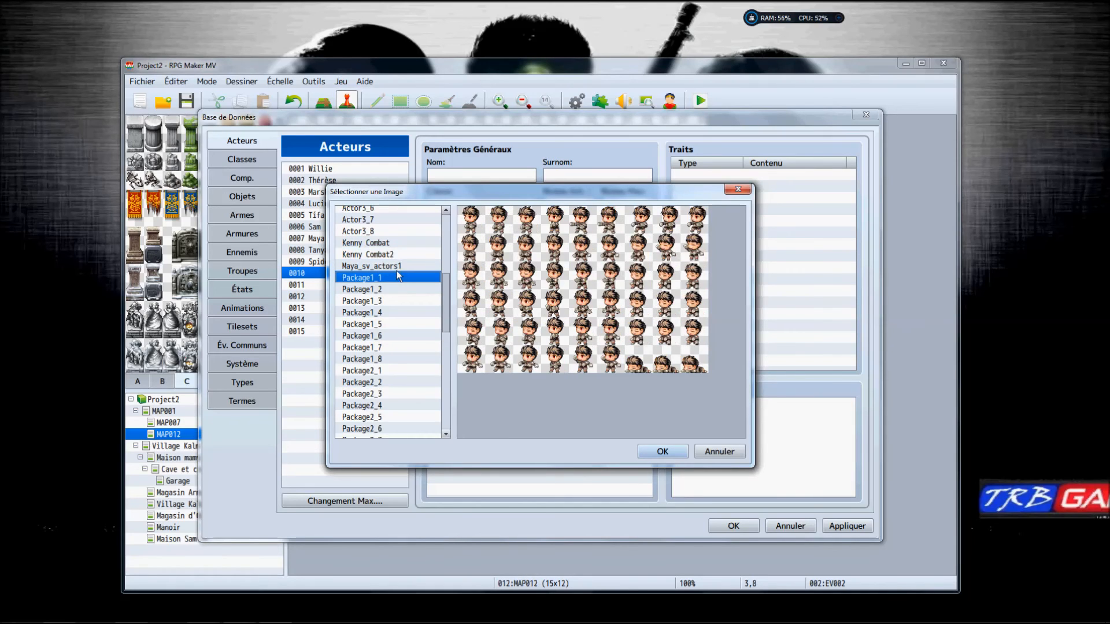
click(663, 452)
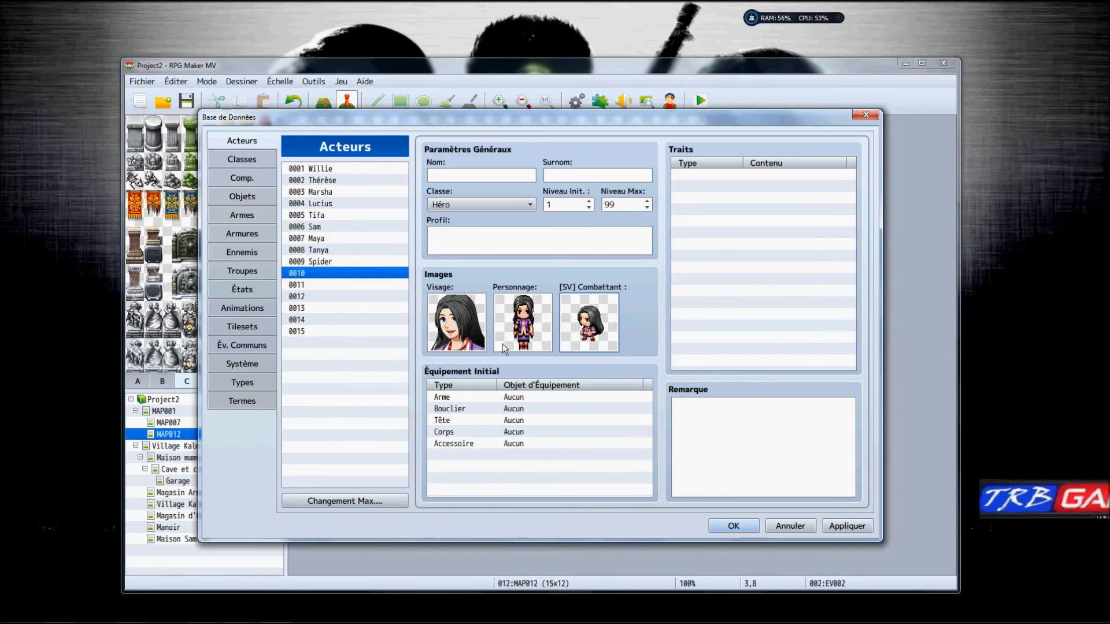
click(836, 520)
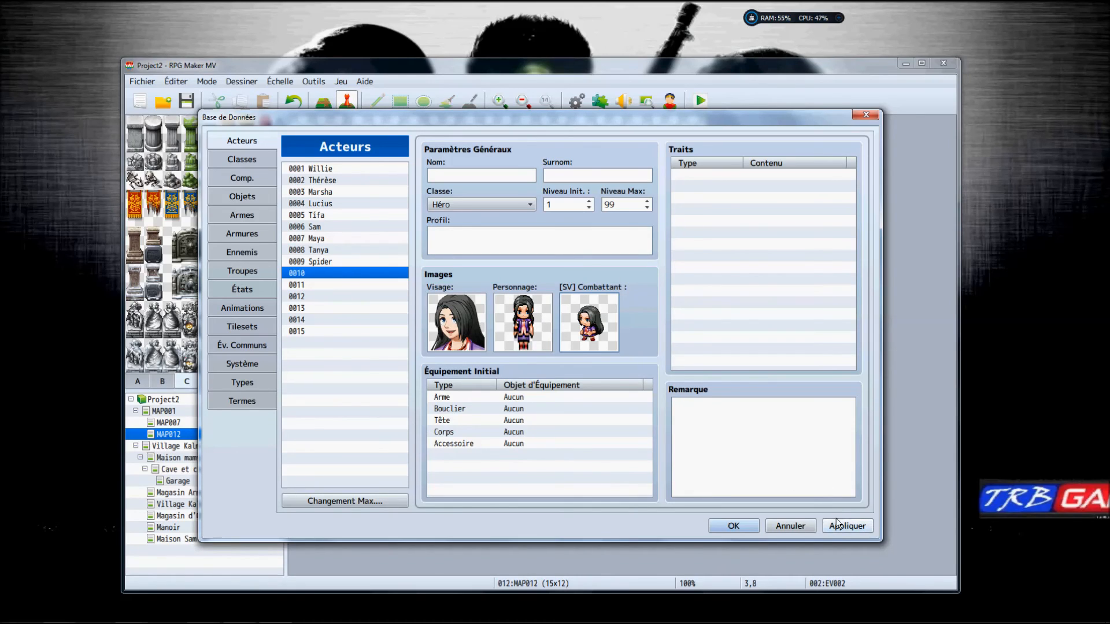
click(745, 525)
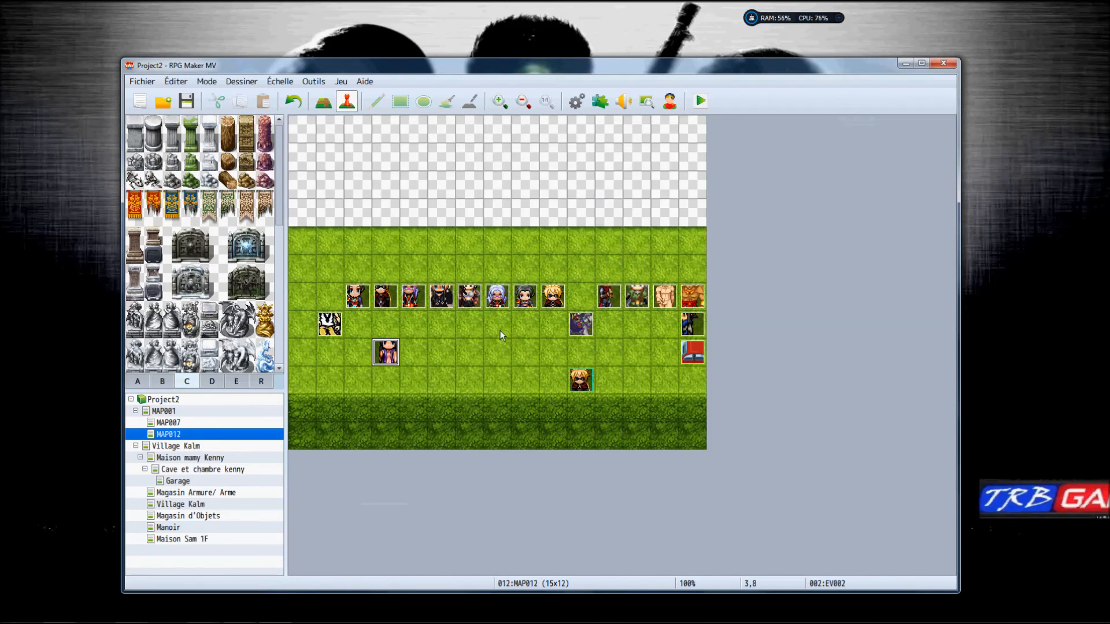
Set the autonomous movement type of the Maya event EV002 to Aléatoire, keep its priority, and save the event.
double_click(385, 352)
click(412, 360)
click(405, 385)
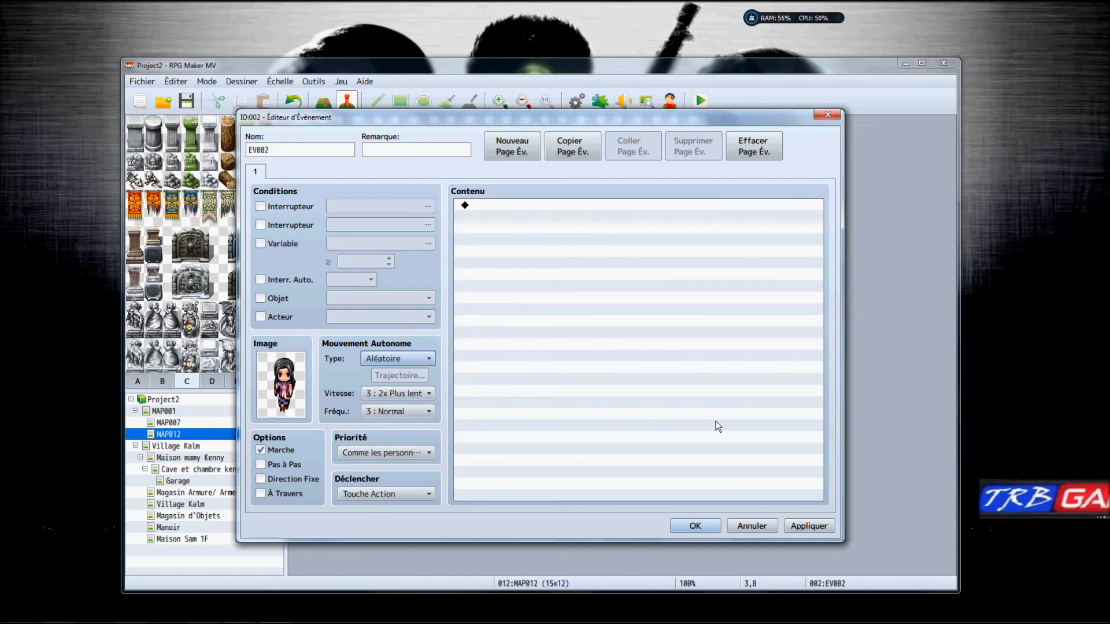
click(407, 455)
click(406, 453)
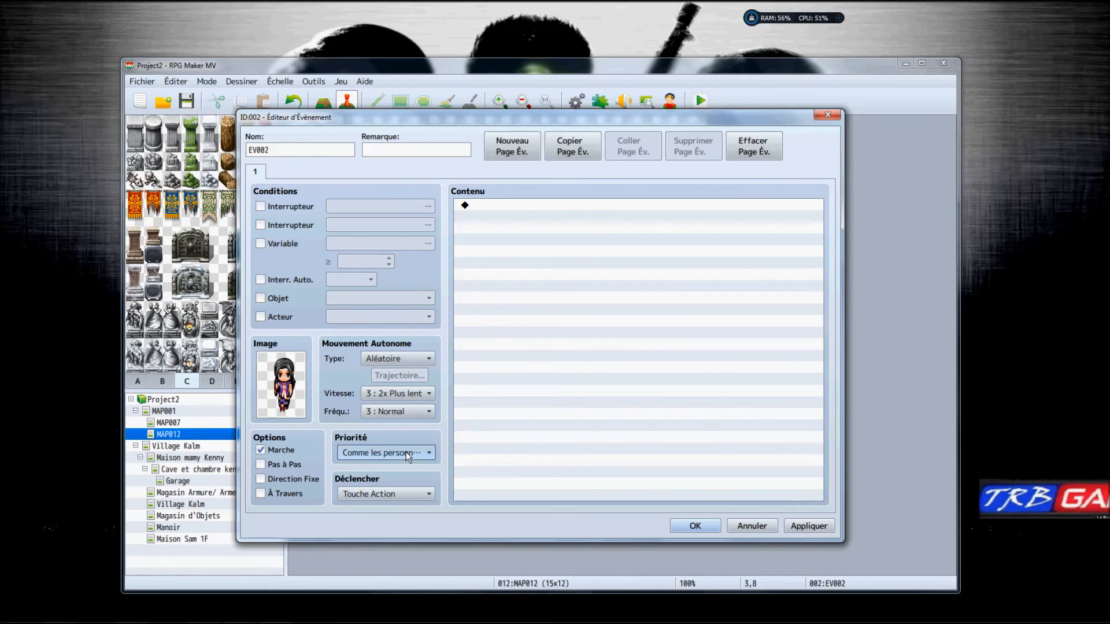
click(808, 526)
click(695, 526)
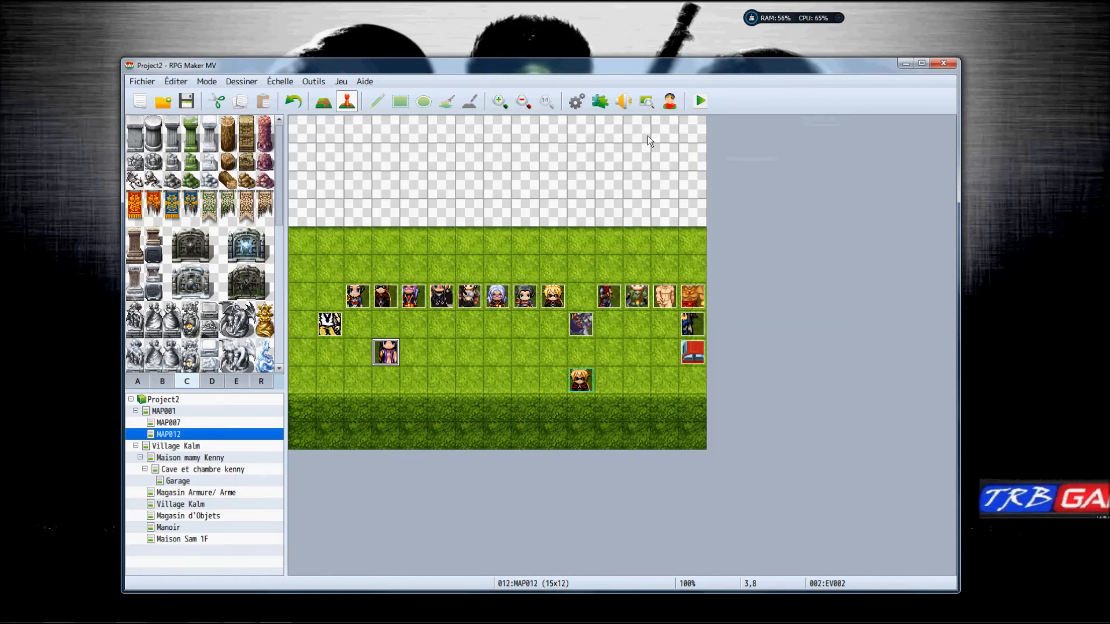
Run a playtest of Project2 and start a new game to see the Maya event on the map.
click(703, 103)
click(513, 360)
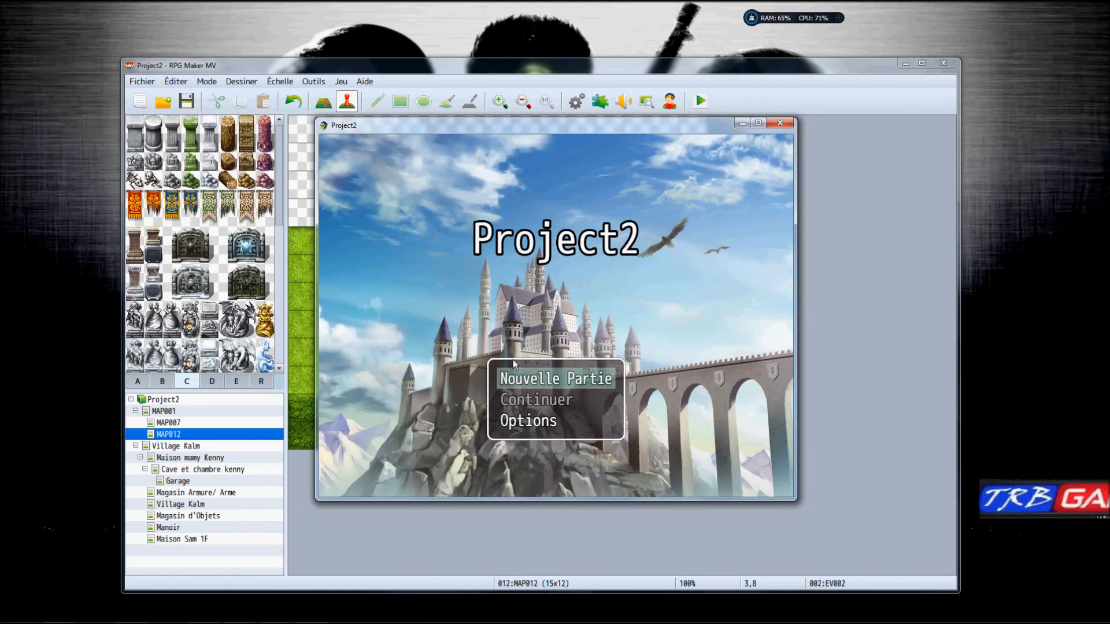
key(Return)
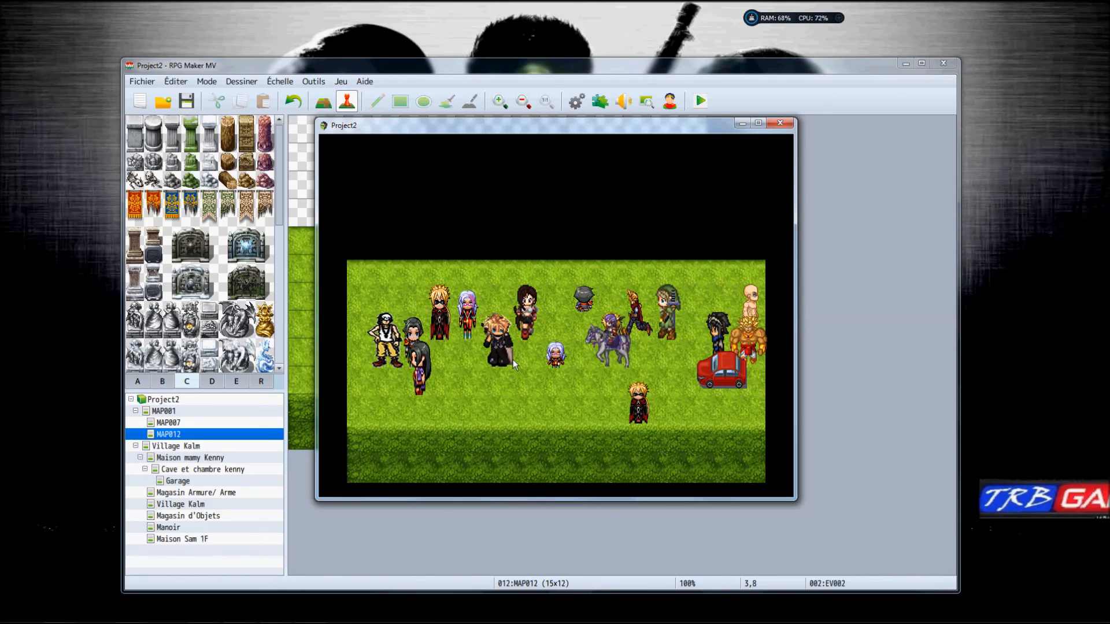